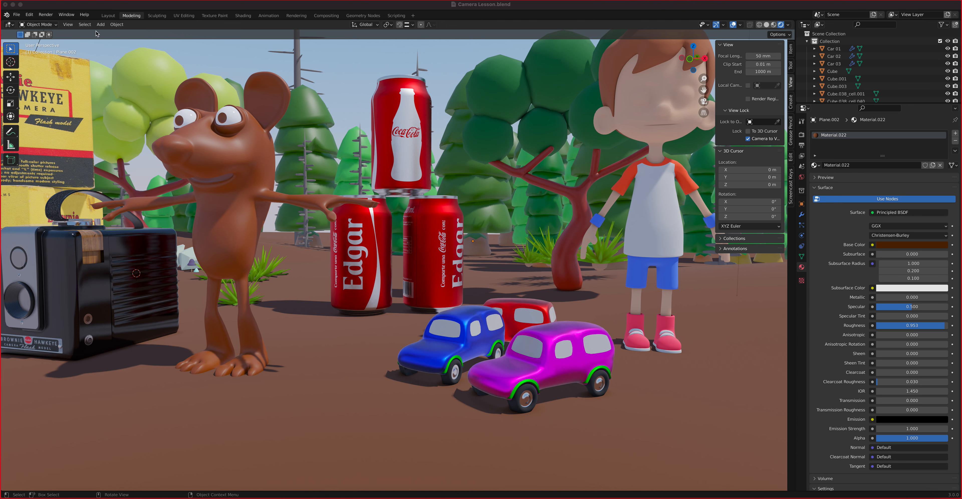
Step: Add a new camera, Camera.001, and keep its lens type on Perspective at 50 mm
left_click(101, 24)
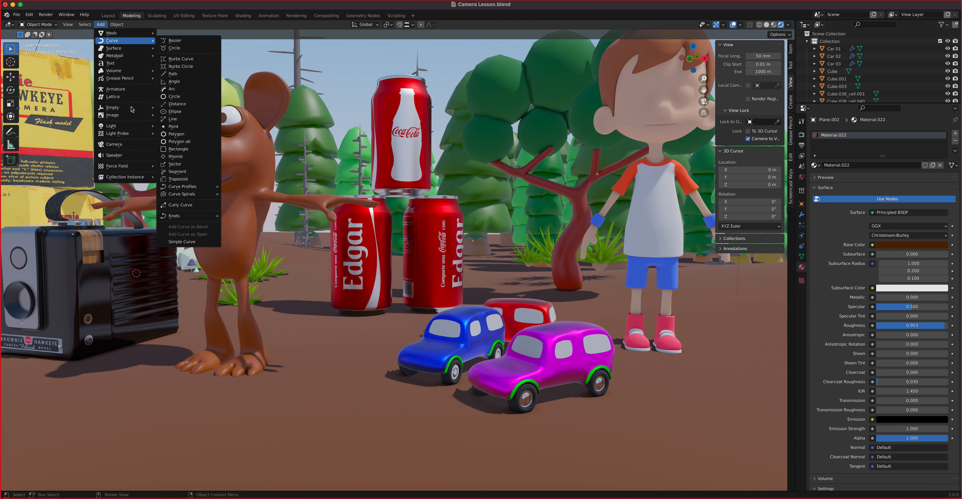
left_click(129, 145)
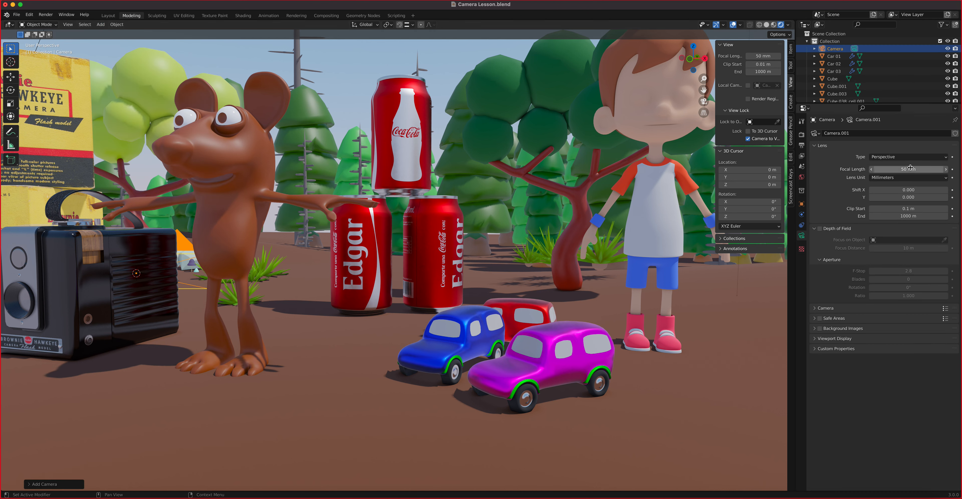
left_click(900, 160)
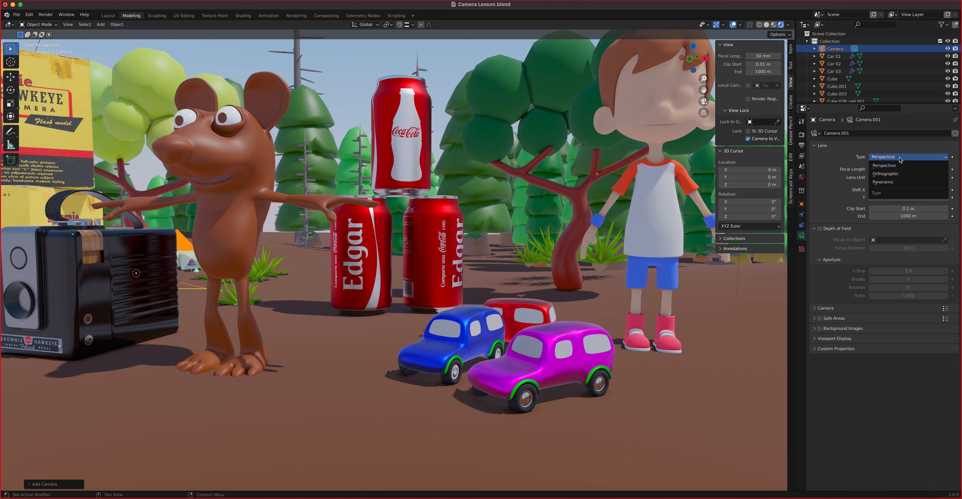
left_click(901, 159)
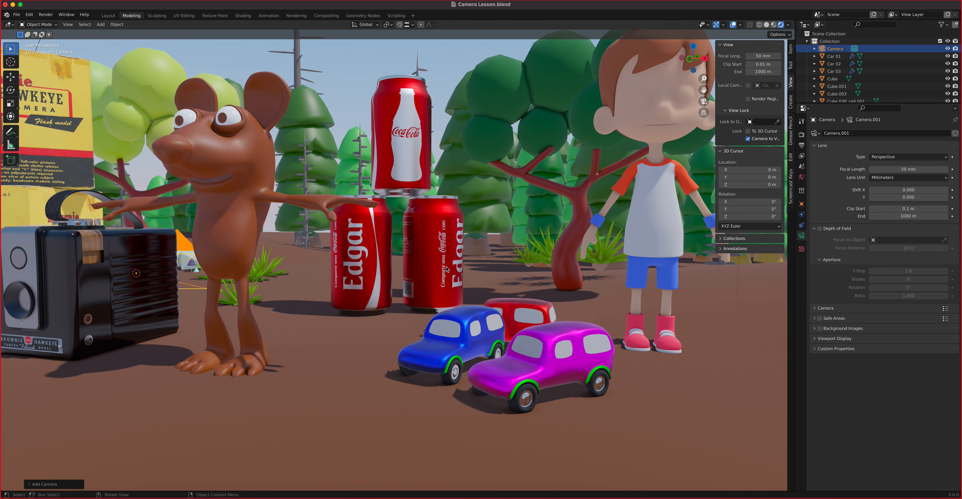
Step: Set the viewport to the Right view, then look through Camera.001
middle_click_drag(422, 266, 312, 253)
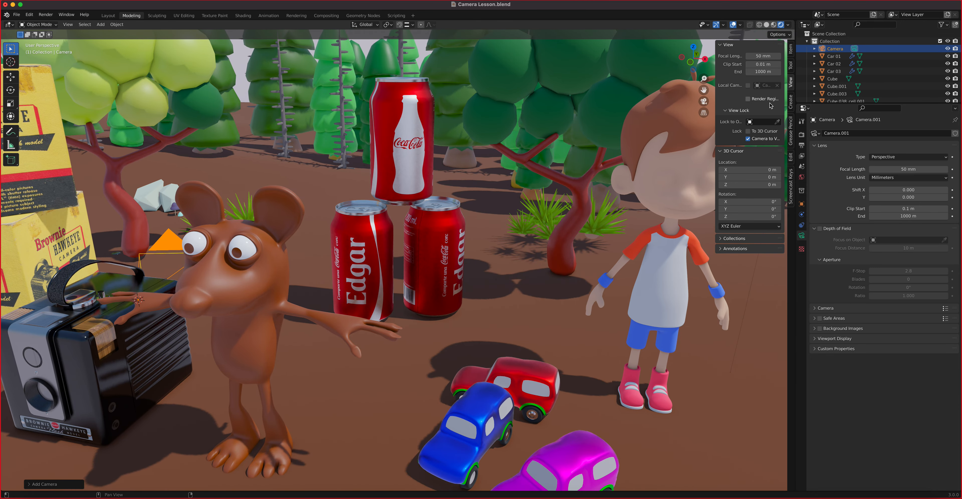
left_click(792, 175)
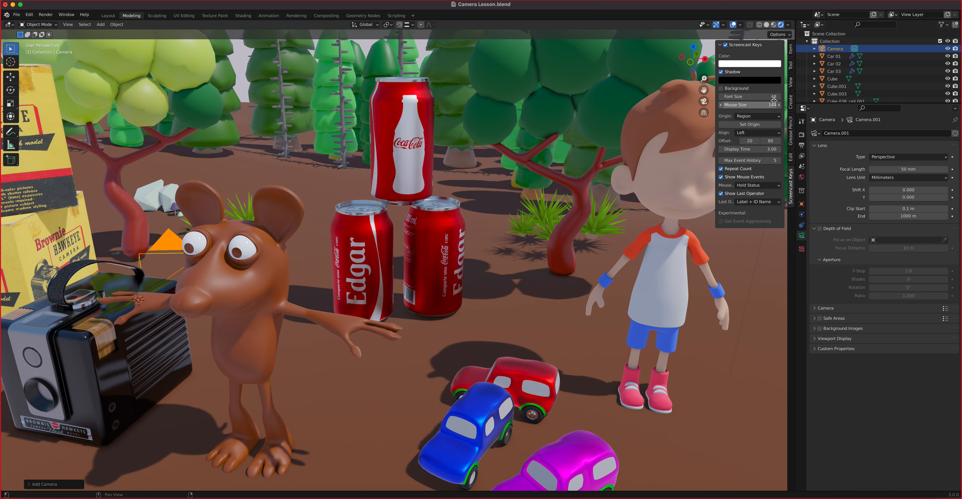
left_click(790, 83)
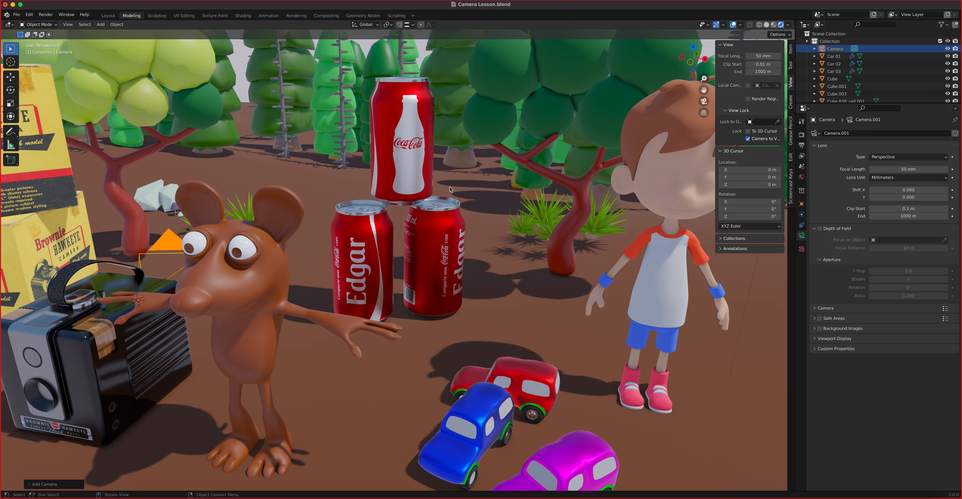
key("grave")
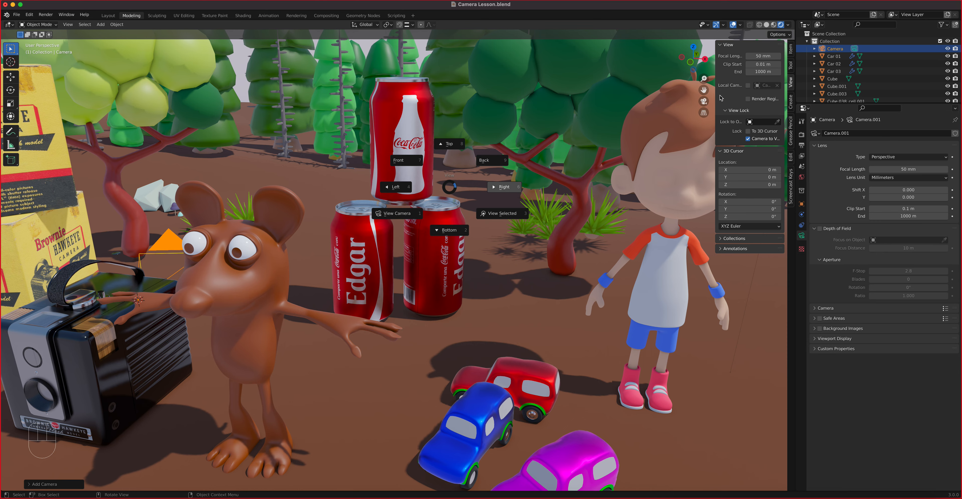
left_click(702, 103)
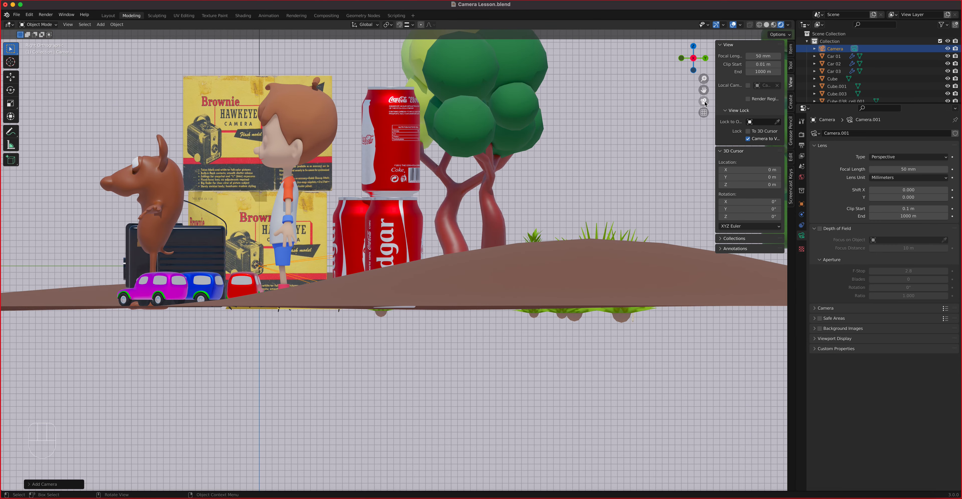
left_click(704, 102)
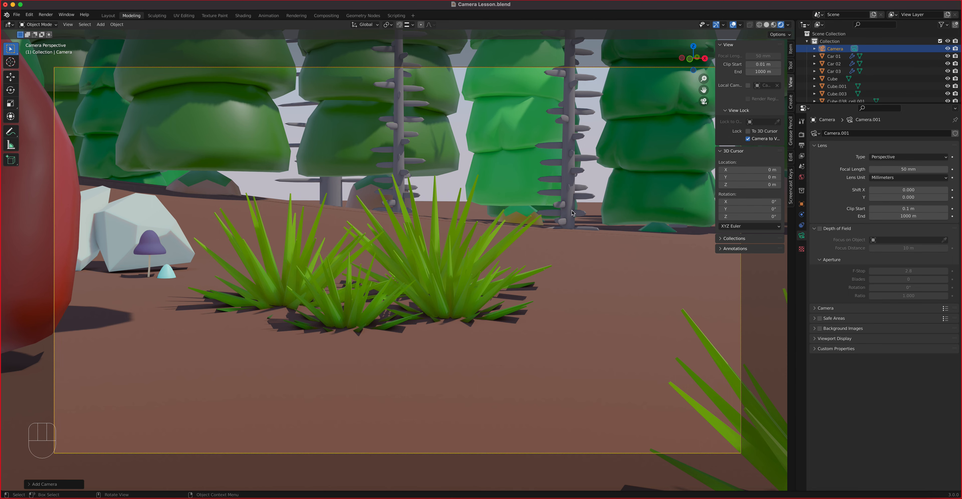
Step: Frame a wide shot of the boxes, Brownie camera, mouse, cans, cars and boy with the locked camera
scroll(435, 269, "up", 3)
scroll(435, 269, "up", 10)
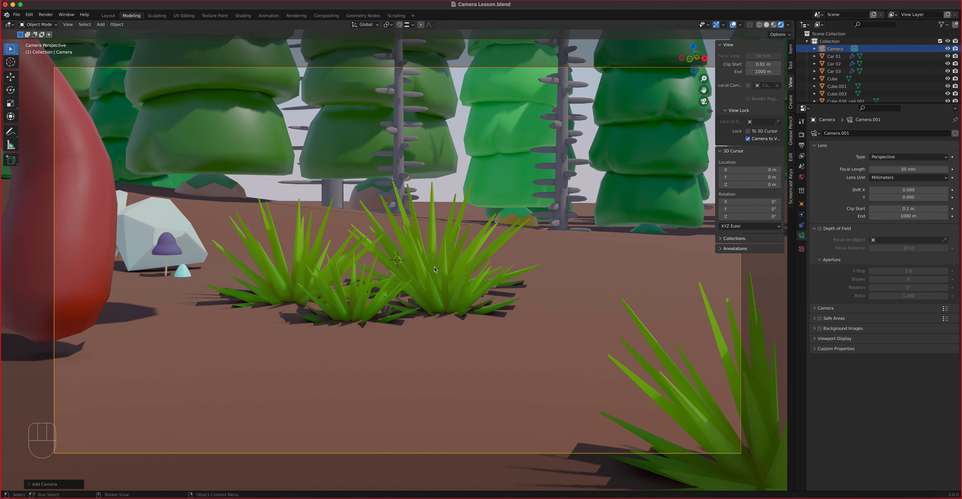
scroll(434, 269, "down", 8)
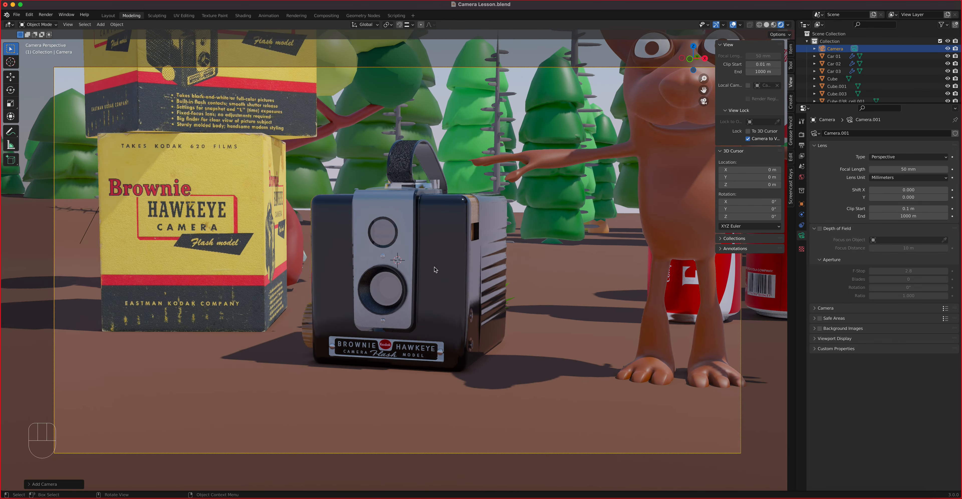
scroll(434, 269, "down", 5)
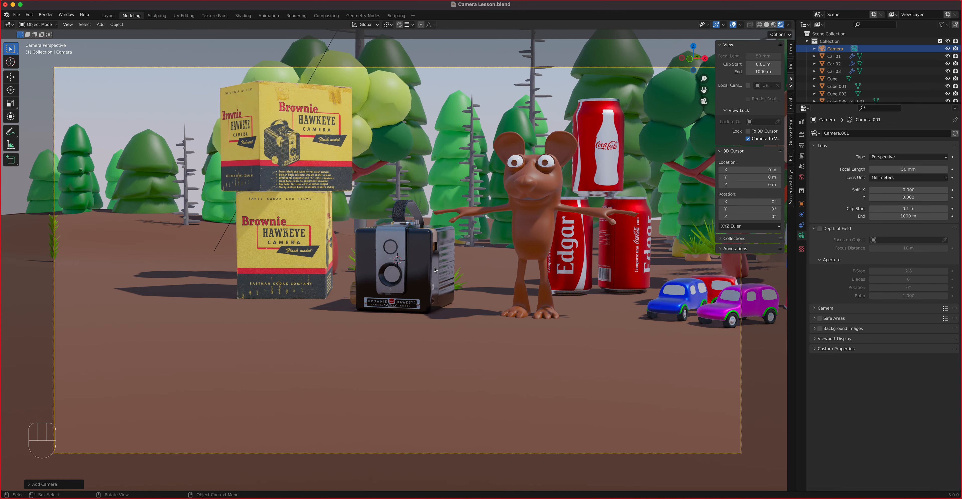
scroll(434, 269, "down", 2)
middle_click_drag(440, 260, 436, 317)
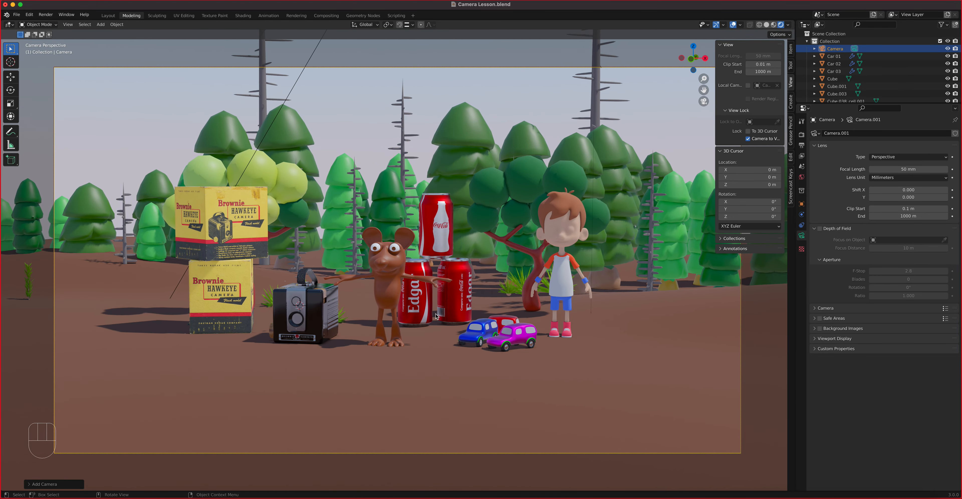
scroll(436, 317, "up", 2)
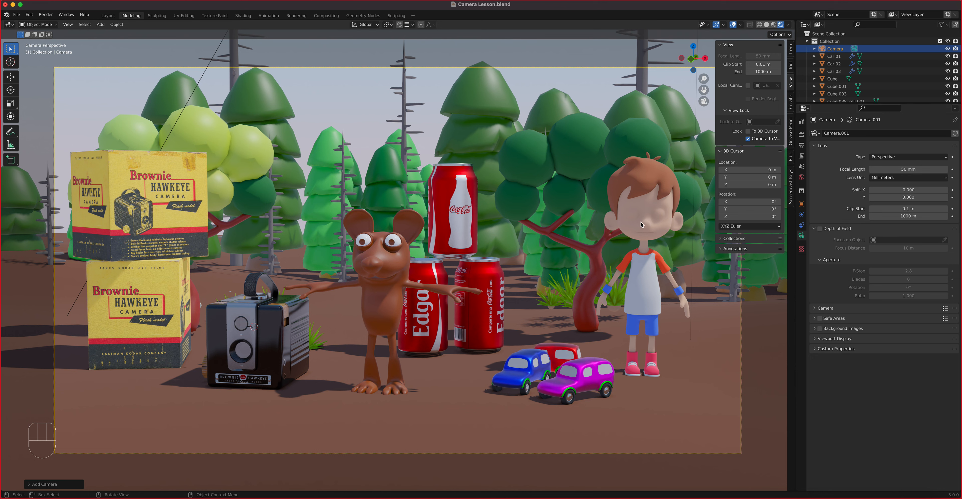
Step: Split the viewport vertically into two 3D views and exit camera view in the right one
right_click(798, 225)
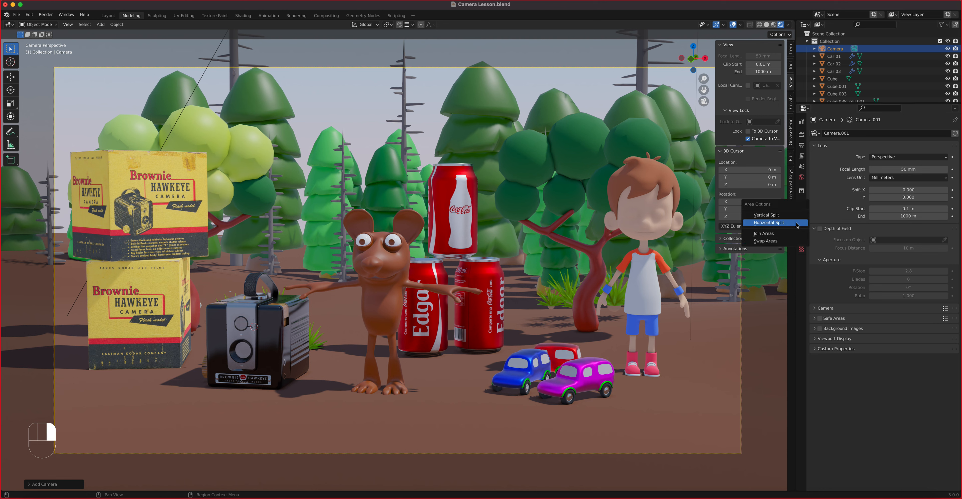
left_click(788, 215)
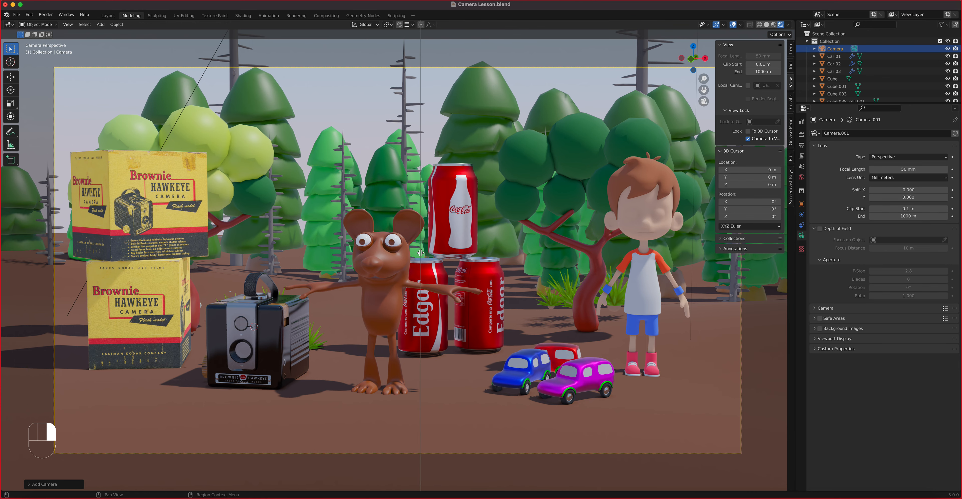
left_click(420, 253)
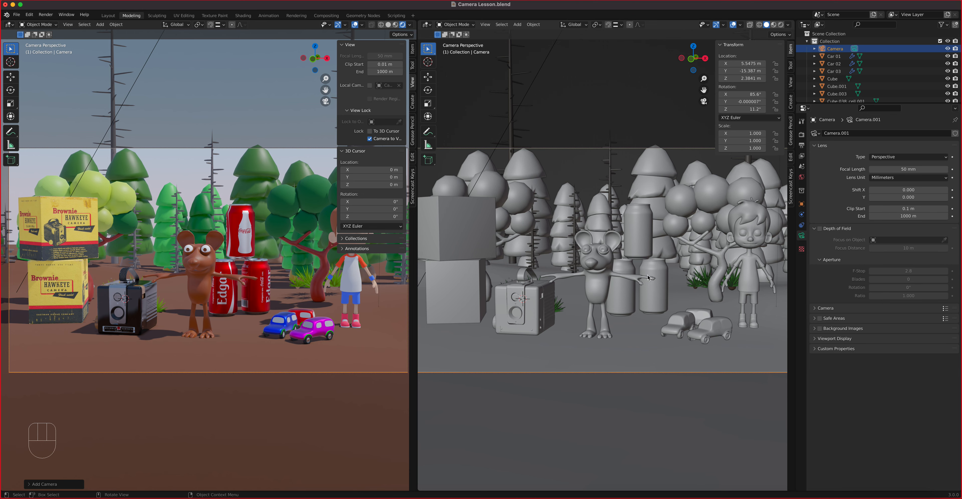
key("KP_0")
Step: Orbit the right view high above the whole set, including the trees, and hide both views' sidebars
middle_click_drag(583, 193, 605, 191)
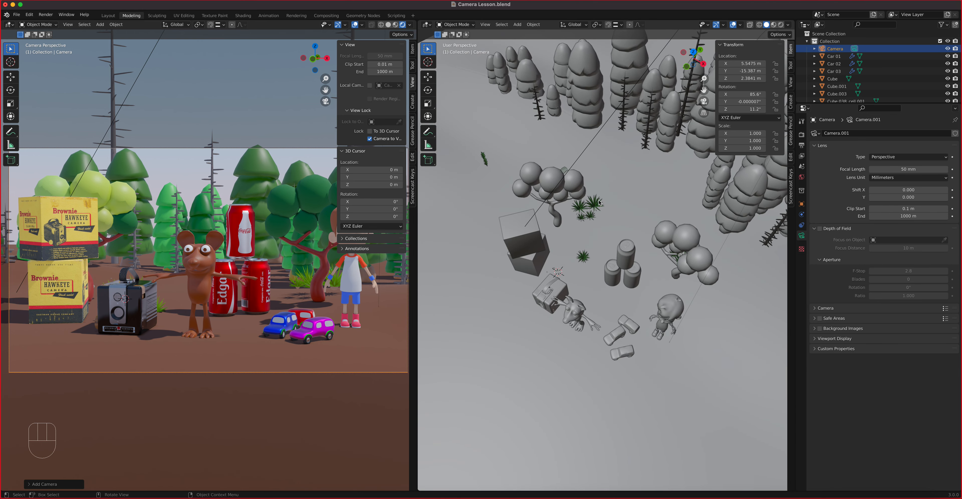
middle_click_drag(627, 230, 621, 252)
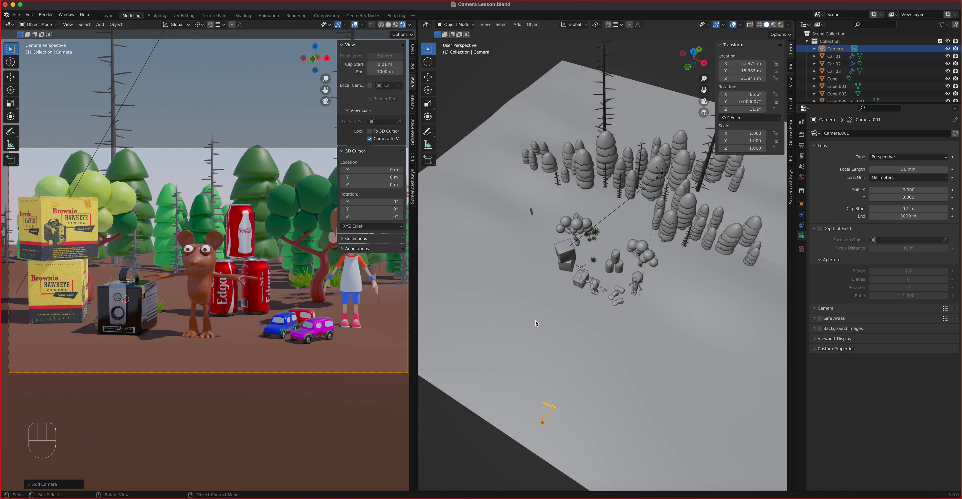
key("n")
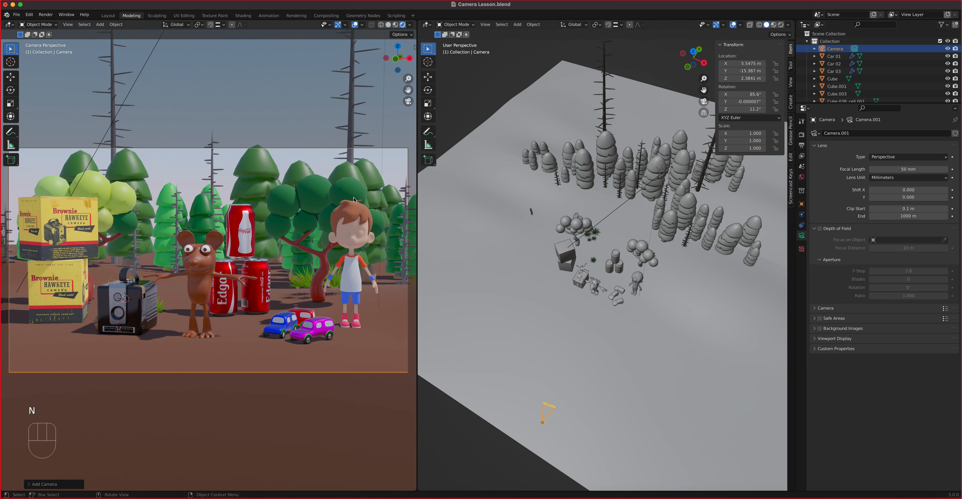
key("n")
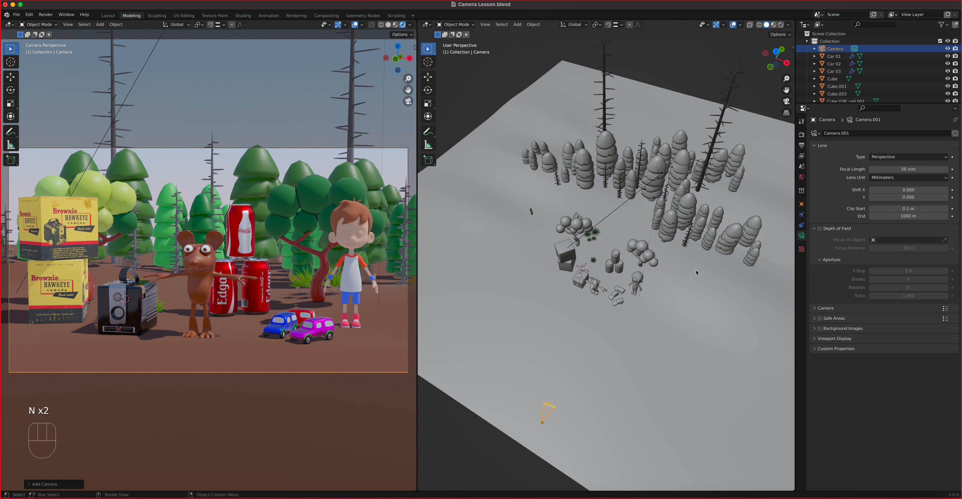
key("n")
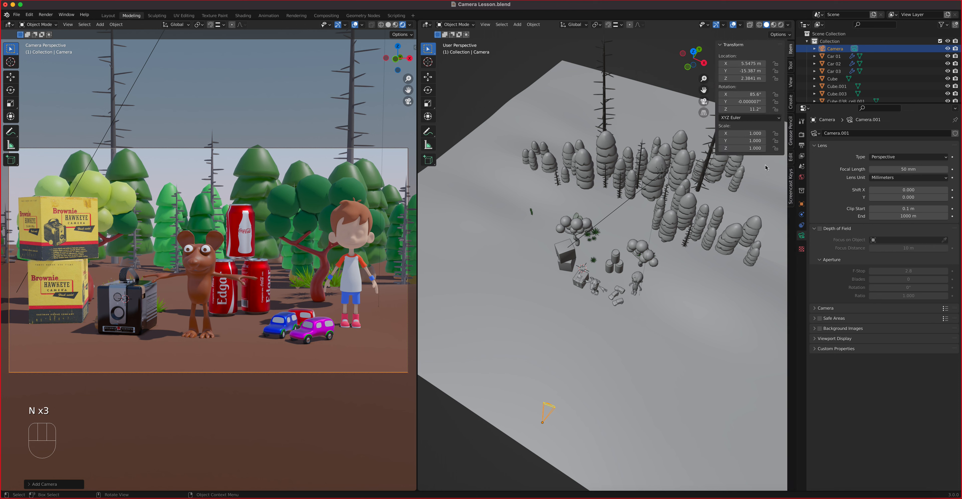
left_click(791, 173)
left_click(726, 46)
left_click(726, 46)
key("n")
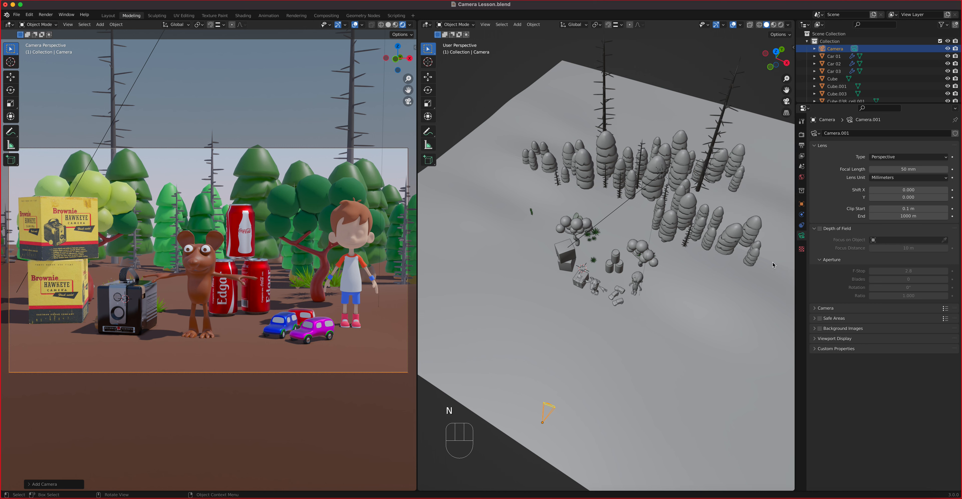
left_click(899, 170)
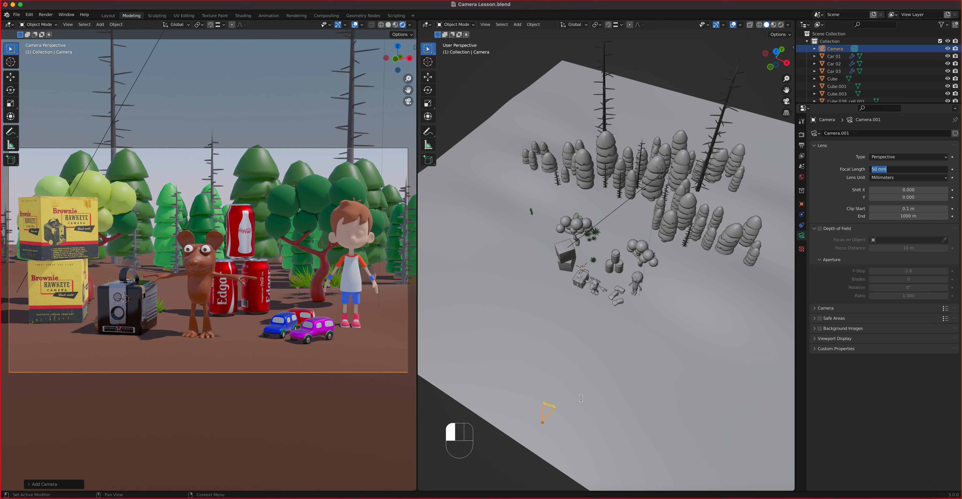
Step: Change the focal length to 85, then 135, then 300 mm for a close-up of the mouse's face
type("85")
key("Return")
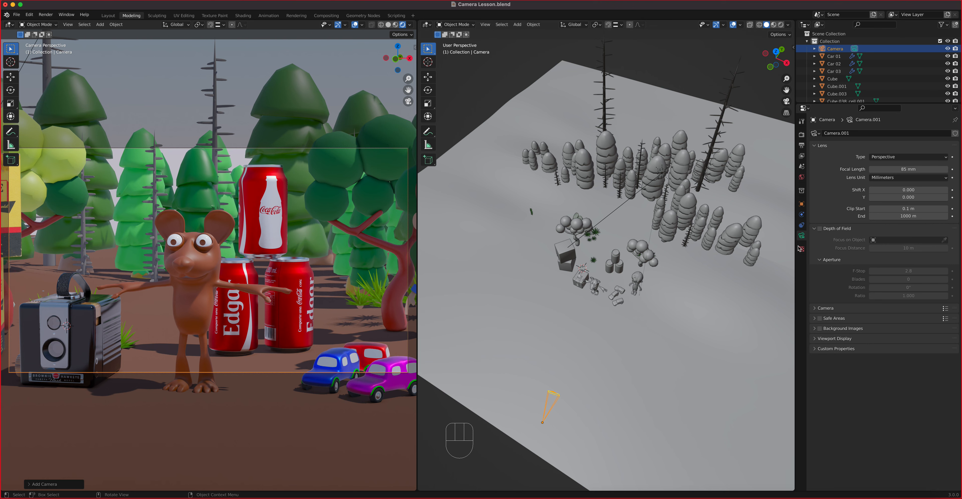
left_click(897, 169)
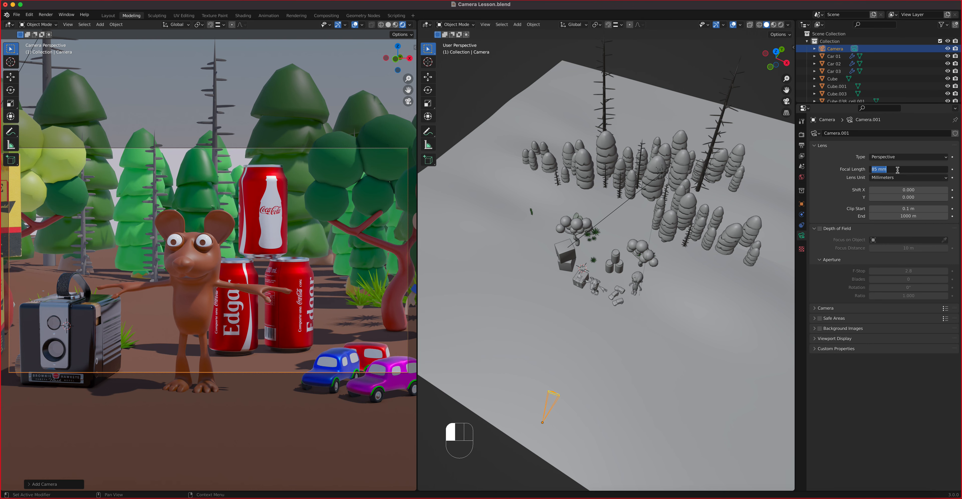
type("135")
key("Return")
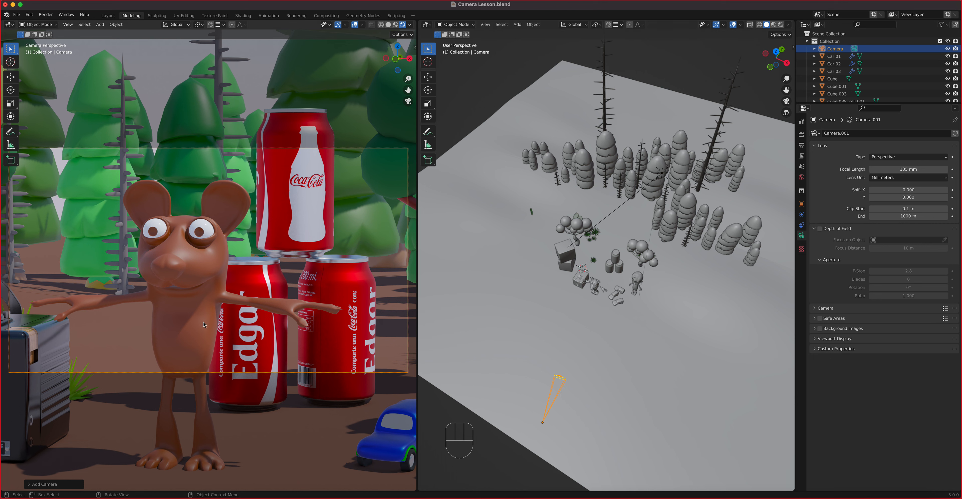
left_click(881, 169)
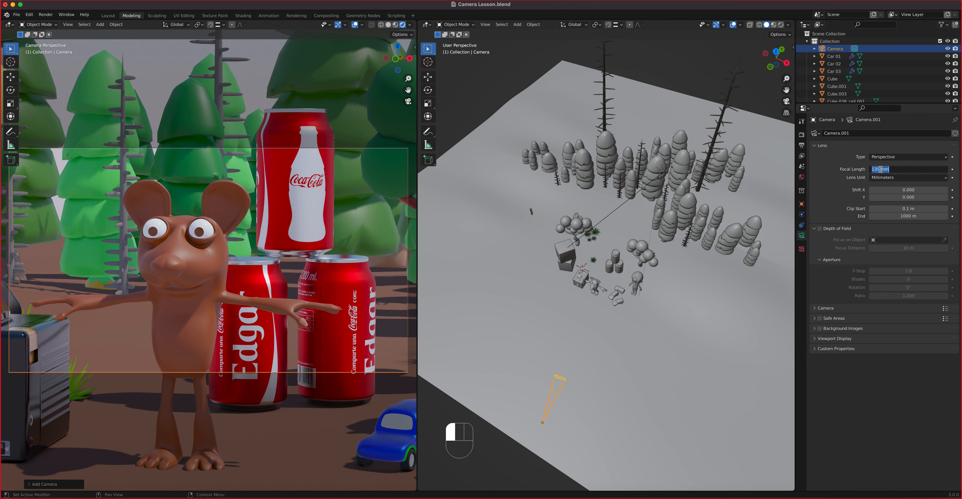
type("300")
key("Return")
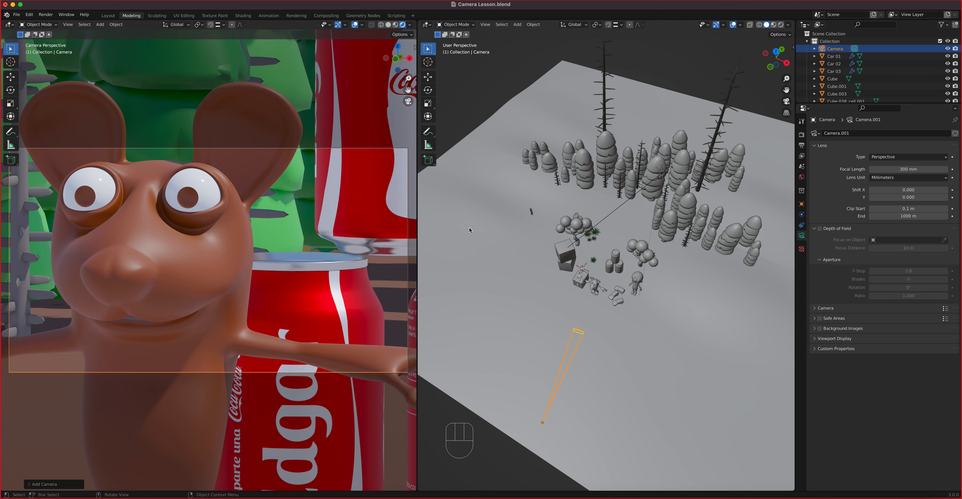
Step: Move the 300 mm camera sideways and back along Y so the mouse's head and arms fill the view
left_click(428, 77)
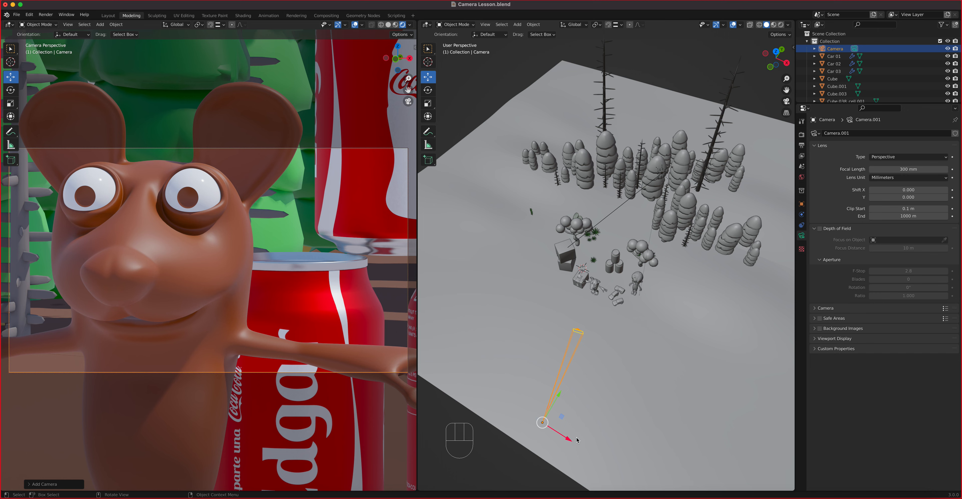
left_click_drag(568, 440, 568, 439)
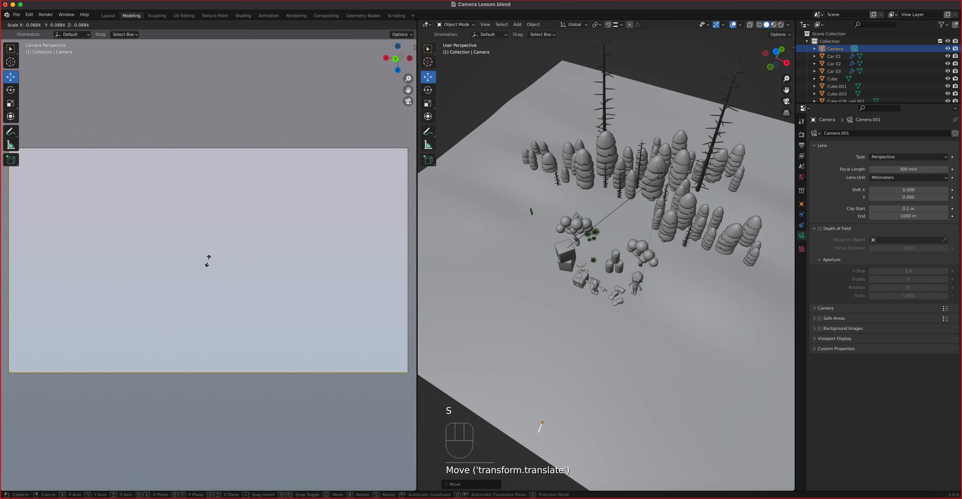
key("s")
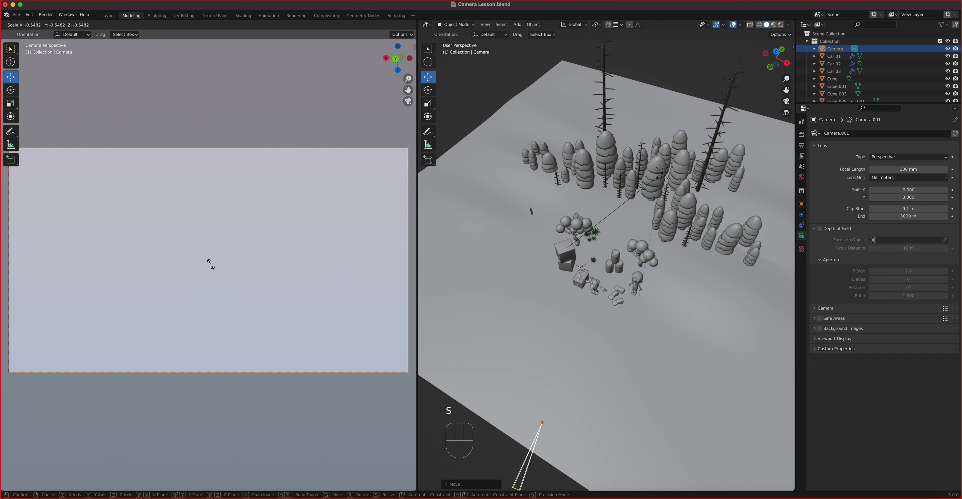
right_click(209, 265)
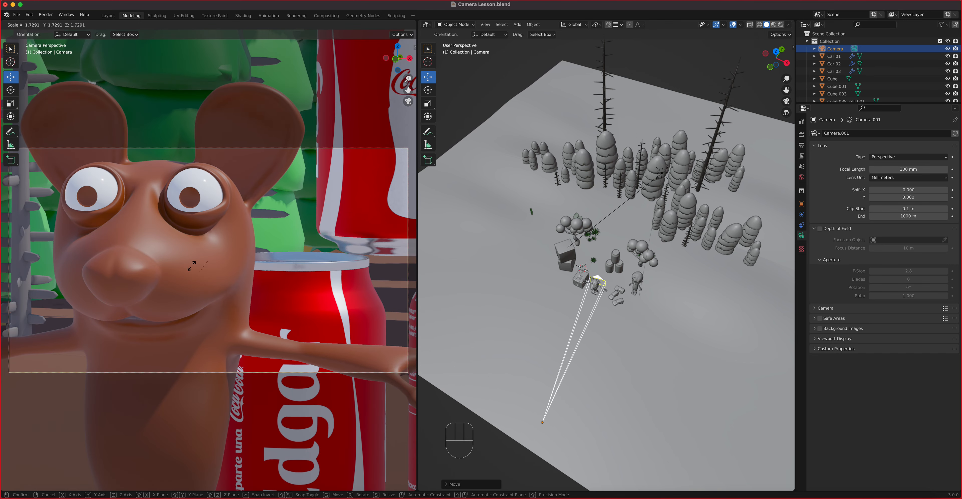
middle_click_drag(201, 259, 246, 273, "shift")
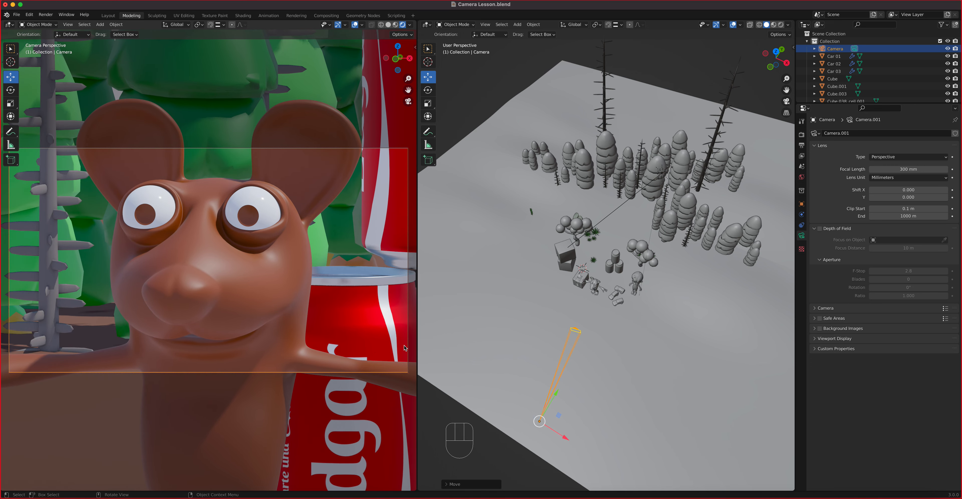
left_click_drag(558, 392, 539, 421)
scroll(239, 310, "down", 3)
scroll(238, 310, "up", 6)
scroll(239, 309, "down", 4)
scroll(239, 310, "down", 4)
scroll(239, 310, "up", 2)
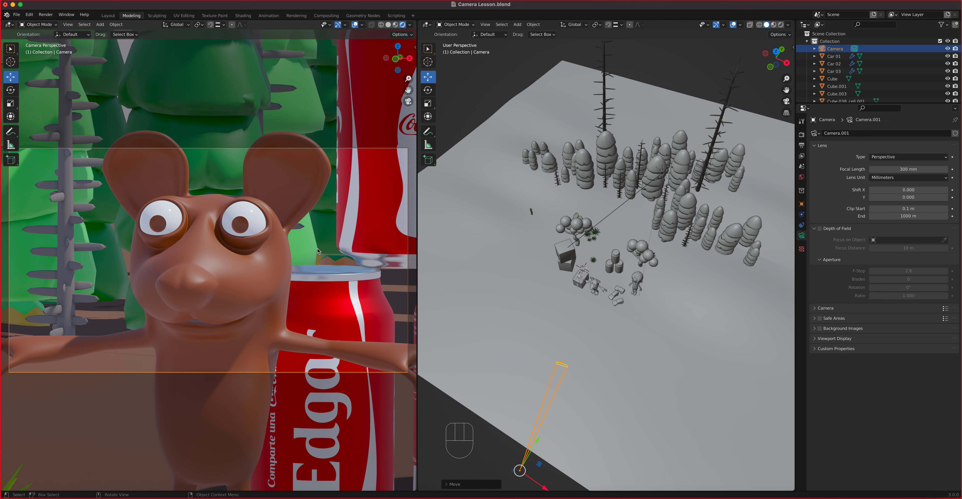
Step: Try 24 and 35 mm focal lengths, settle on 50 mm, and slide the camera along Y to reframe
left_click(888, 167)
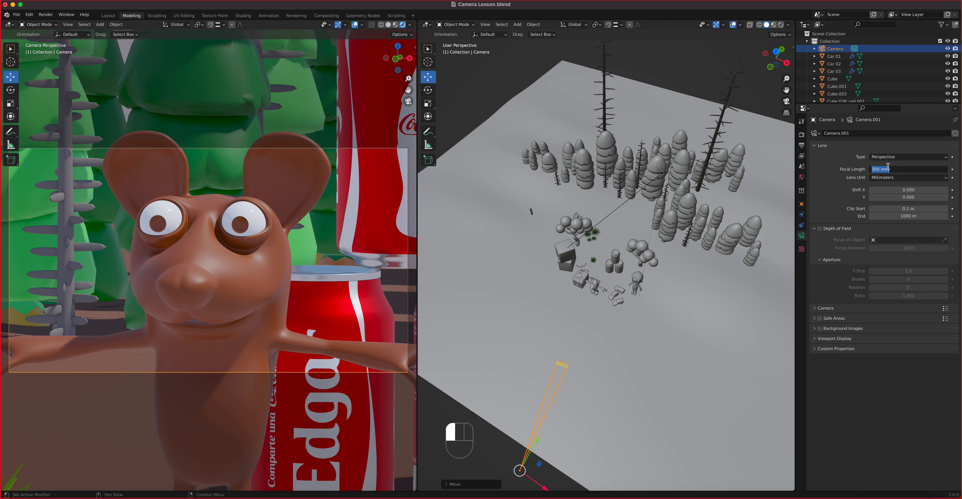
type("24")
key("Return")
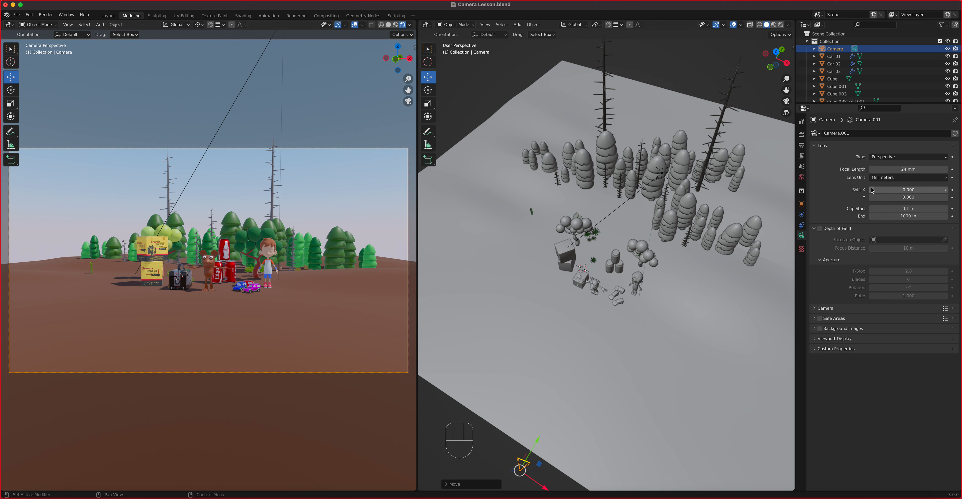
left_click(889, 170)
type("35")
key("Return")
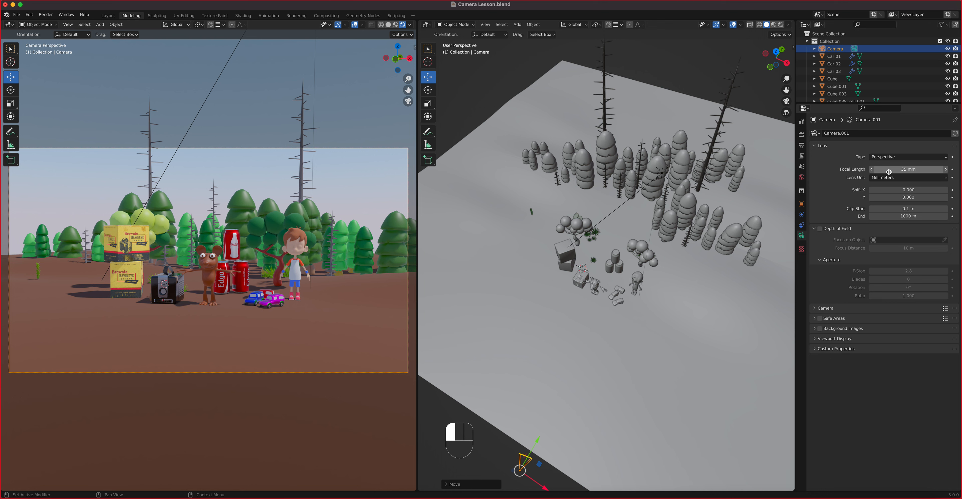
left_click(889, 172)
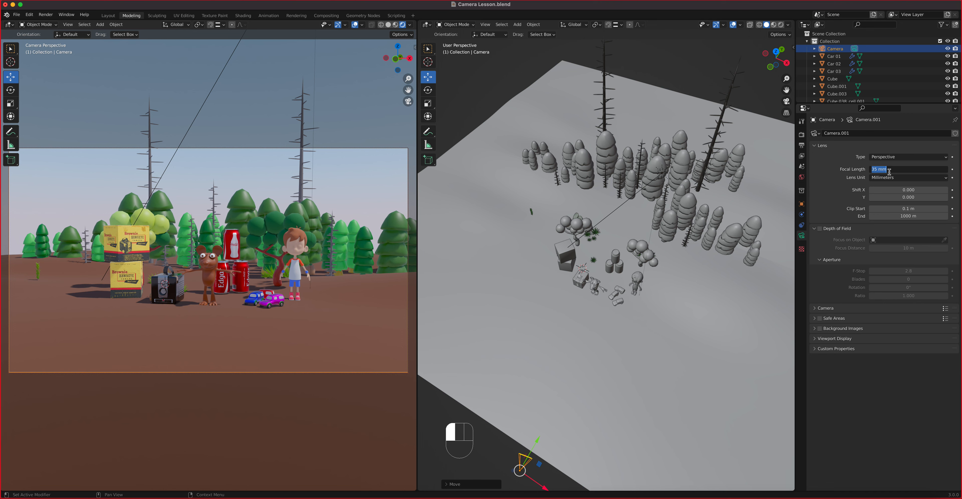
type("50")
key("Return")
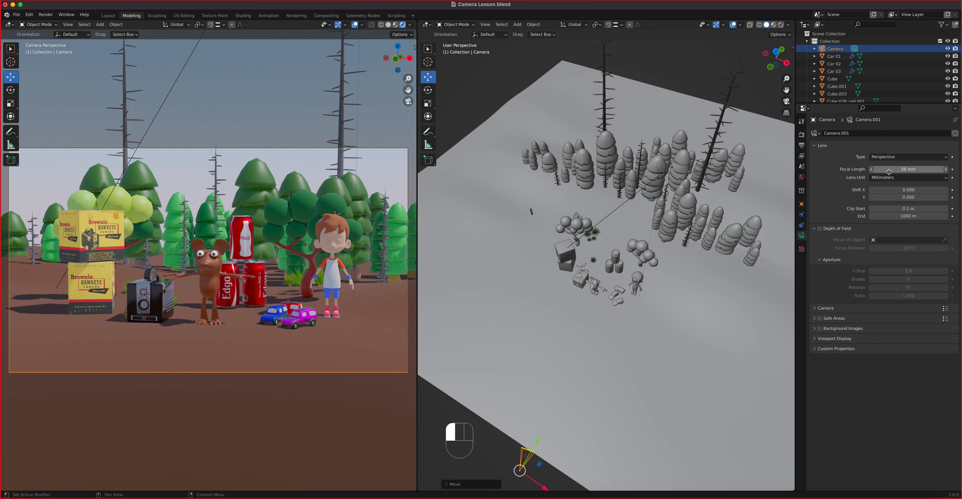
left_click_drag(536, 443, 563, 391)
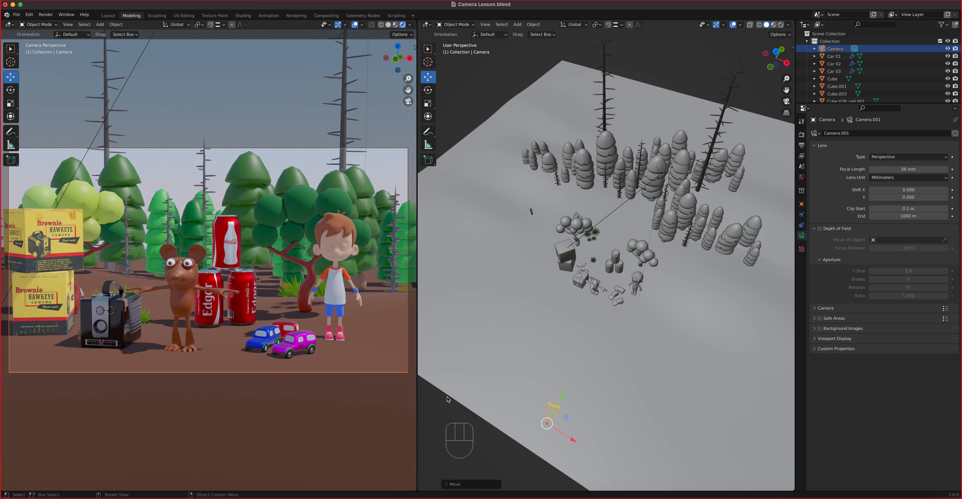
Step: Push the camera forward and pan it so the mouse sits between the Brownie camera and cola cans
left_click_drag(565, 403, 593, 350)
middle_click_drag(225, 339, 292, 303, "shift")
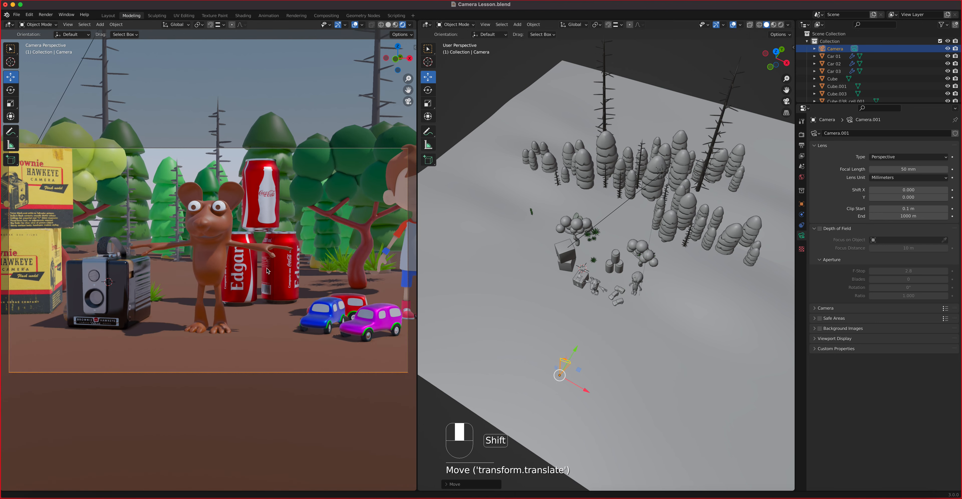
scroll(268, 273, "up", 1)
scroll(268, 296, "down", 1)
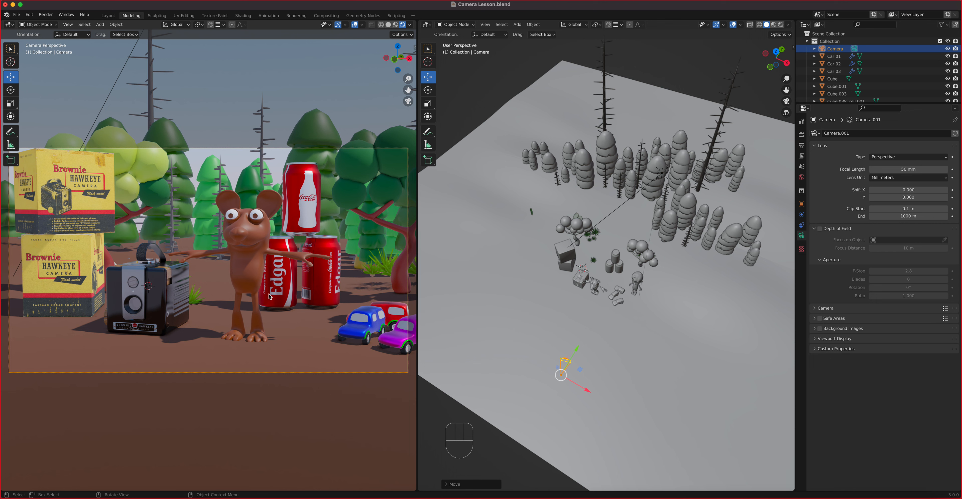
key("super+z")
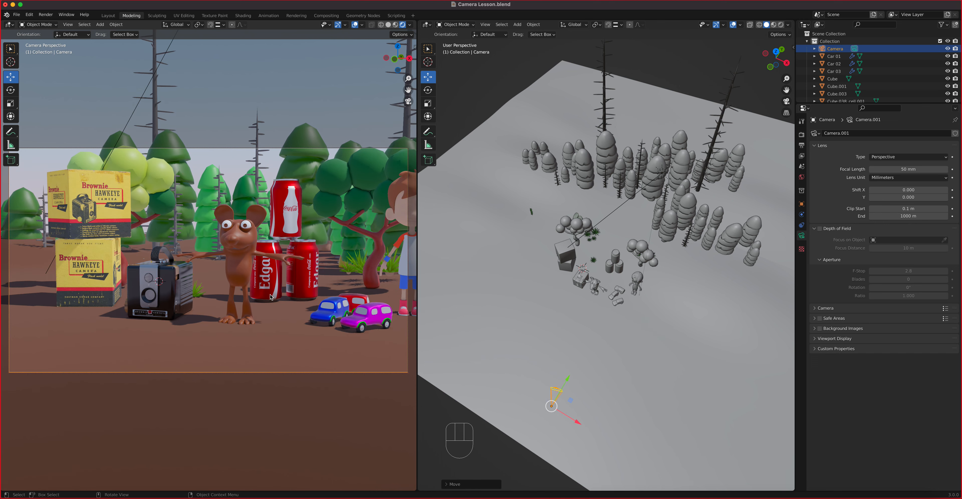
key("shift+super+z")
scroll(270, 297, "up", 2)
middle_click_drag(271, 297, 270, 296, "shift")
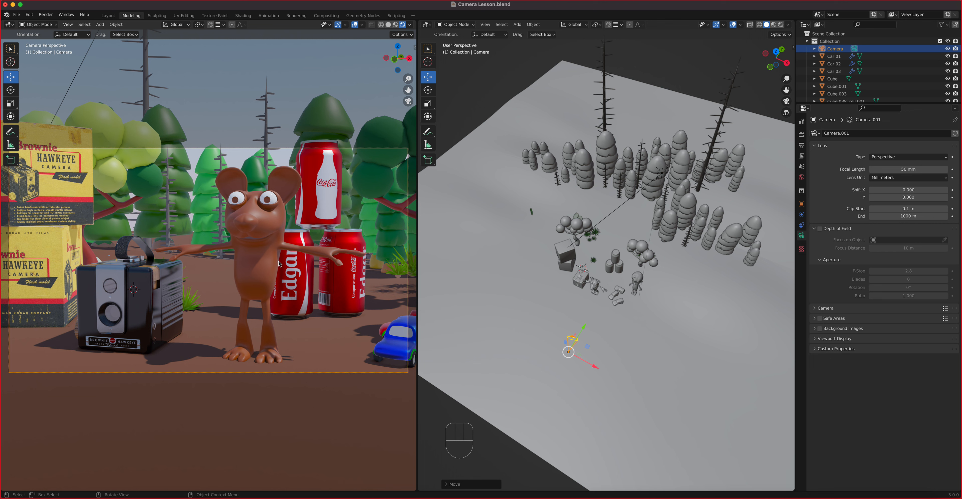
middle_click_drag(280, 268, 277, 274, "ctrl")
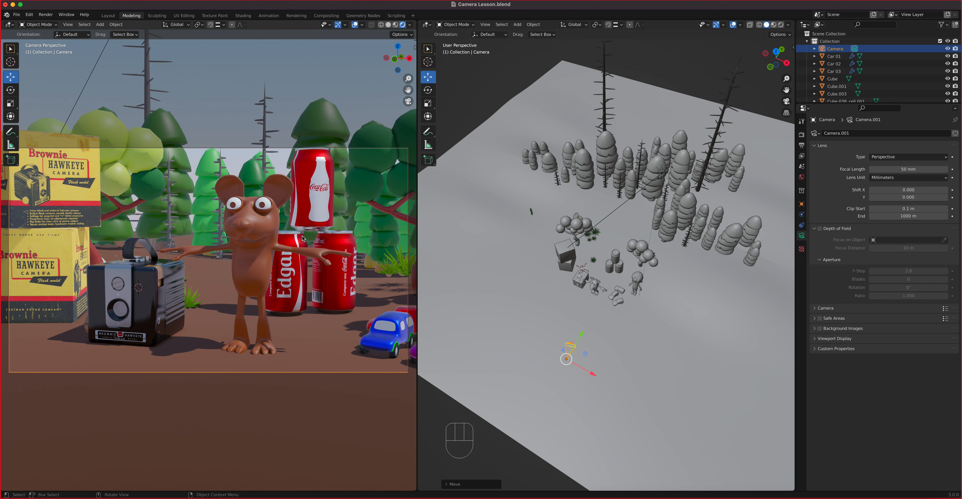
left_click(11, 131)
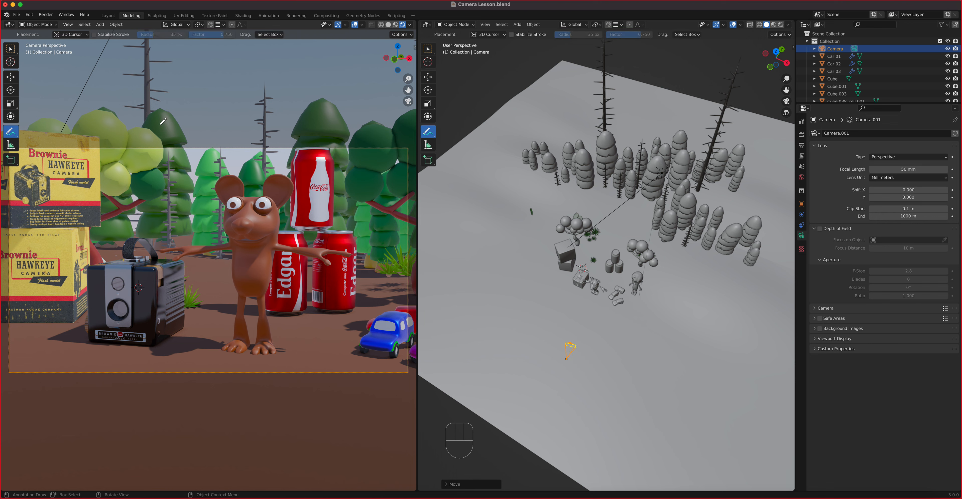
Step: Handwrite 'Full shot = 50' and 'Est. shot (wide) = 35' under the camera view, keeping 50 mm
mouse_move(73, 398)
left_mouse_down()
mouse_move(75, 414)
mouse_move(75, 400)
mouse_move(95, 398)
mouse_move(74, 405)
mouse_move(96, 404)
mouse_move(106, 417)
mouse_move(109, 406)
mouse_move(110, 414)
mouse_move(168, 407)
mouse_move(169, 417)
mouse_move(217, 399)
mouse_move(208, 411)
mouse_move(216, 419)
mouse_move(224, 409)
left_mouse_up()
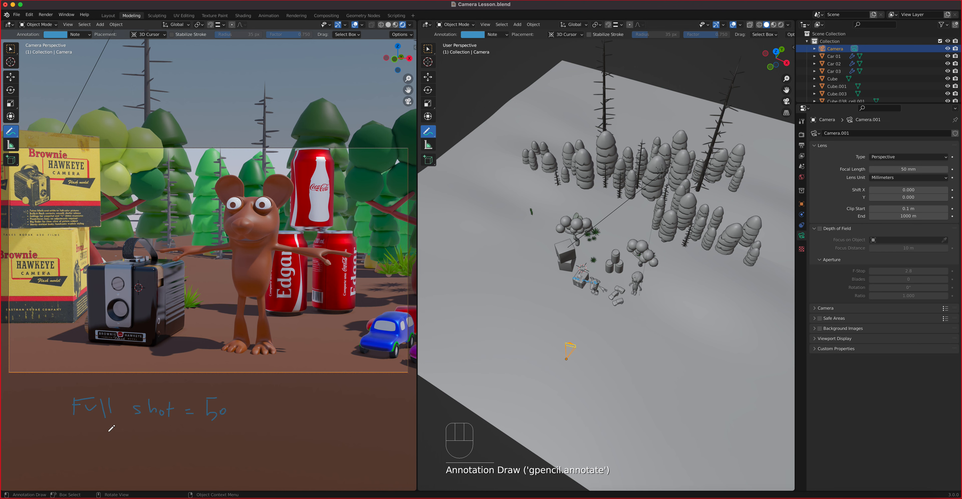
mouse_move(40, 441)
left_mouse_down()
mouse_move(39, 460)
mouse_move(48, 461)
mouse_move(44, 441)
mouse_move(52, 441)
mouse_move(59, 456)
mouse_move(77, 448)
mouse_move(108, 451)
mouse_move(106, 458)
left_mouse_up()
left_click(81, 455)
left_click_drag(118, 447, 118, 458)
left_click_drag(119, 455, 122, 459)
mouse_move(126, 454)
left_mouse_down()
mouse_move(140, 449)
mouse_move(150, 469)
left_mouse_up()
mouse_move(156, 460)
left_mouse_down()
mouse_move(195, 459)
mouse_move(220, 475)
mouse_move(239, 452)
mouse_move(261, 449)
mouse_move(275, 459)
mouse_move(265, 468)
mouse_move(280, 457)
mouse_move(283, 467)
left_mouse_up()
left_click(173, 462)
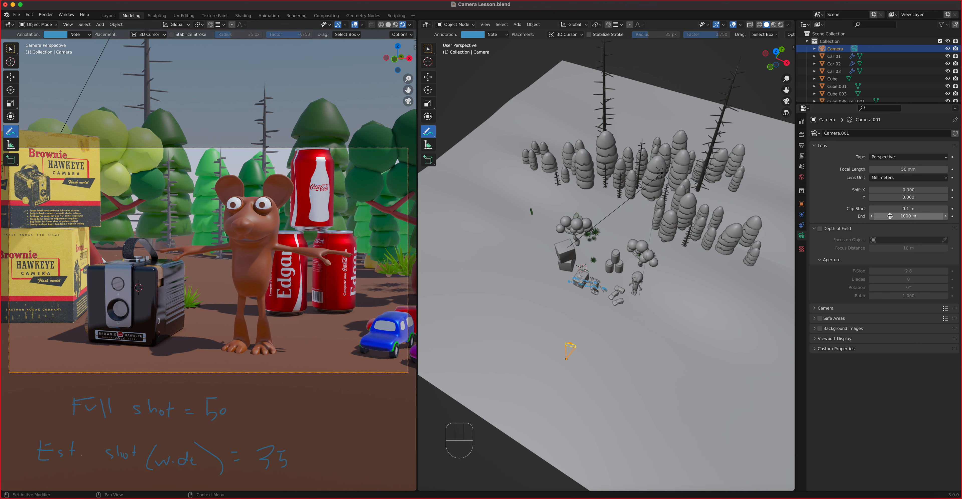
left_click(899, 170)
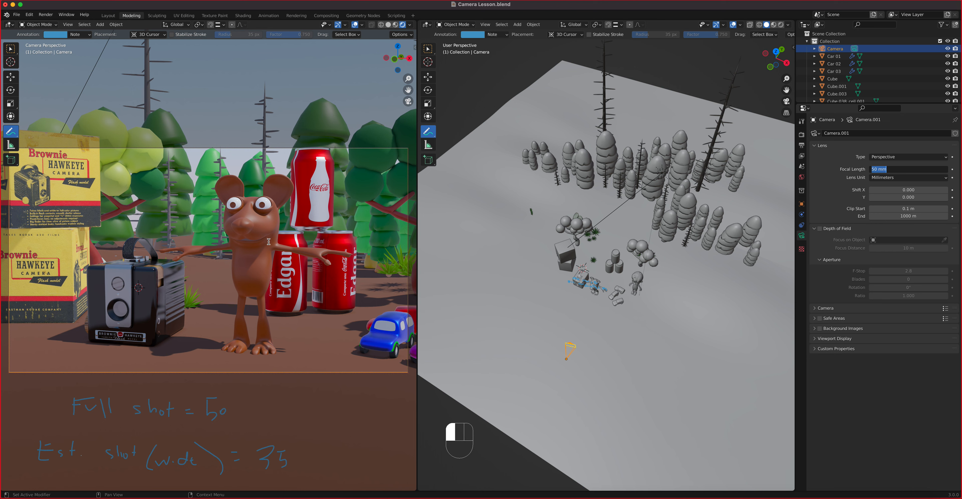
left_click(279, 392)
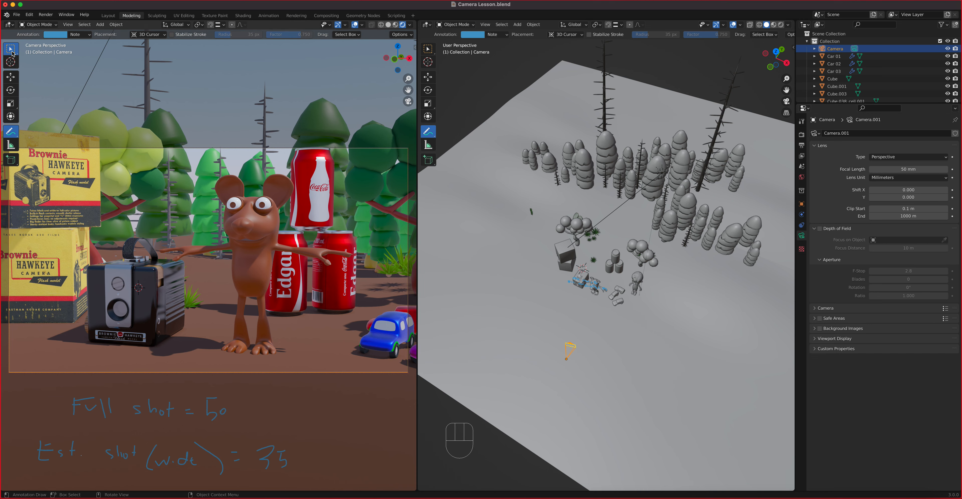
Step: Return to Select Box and dolly and pan the 50 mm camera view closer to the mouse and cola cans
left_click(12, 53)
scroll(211, 219, "down", 4)
scroll(211, 219, "up", 7)
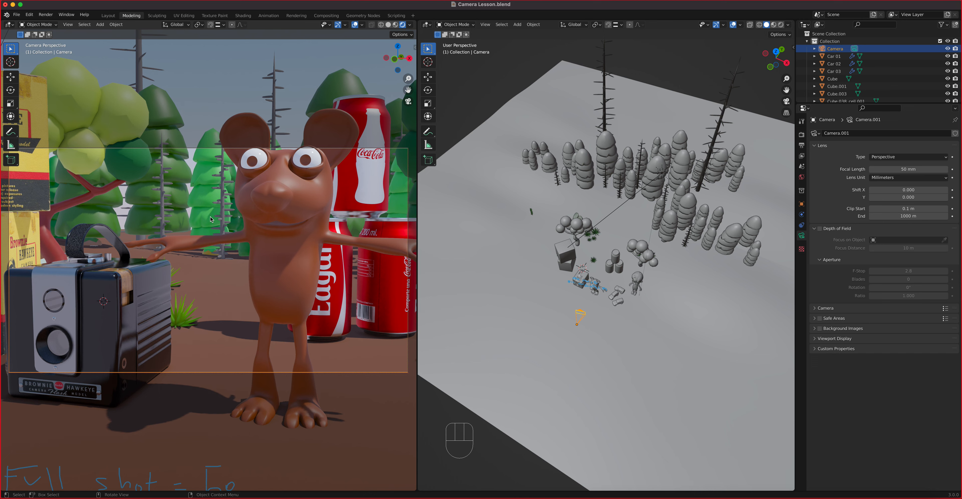
middle_click_drag(211, 220, 267, 289, "shift")
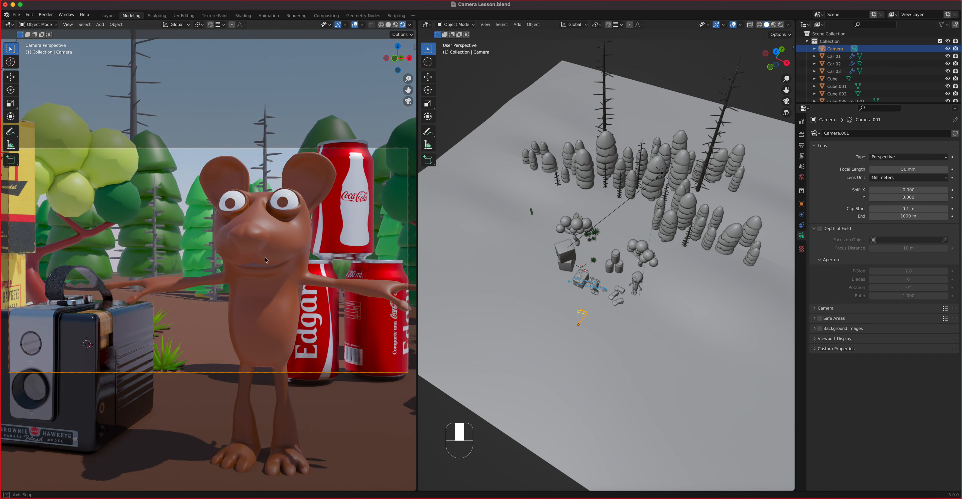
scroll(265, 266, "up", 3)
scroll(263, 266, "down", 5)
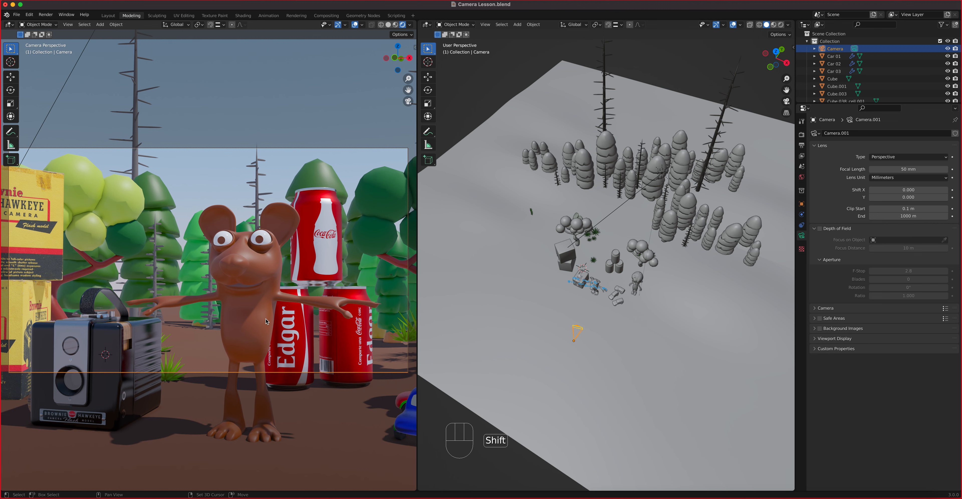
scroll(266, 321, "down", 1)
scroll(266, 322, "up", 3)
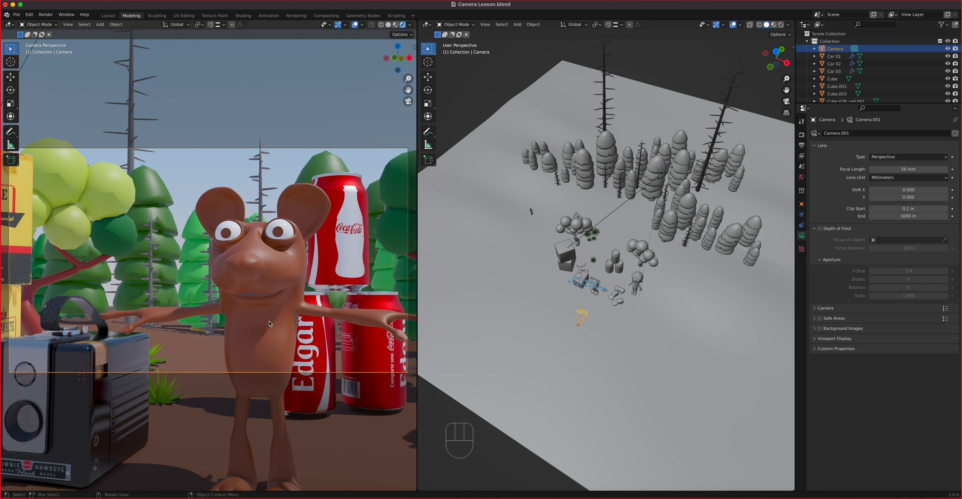
middle_click_drag(267, 321, 267, 320, "shift")
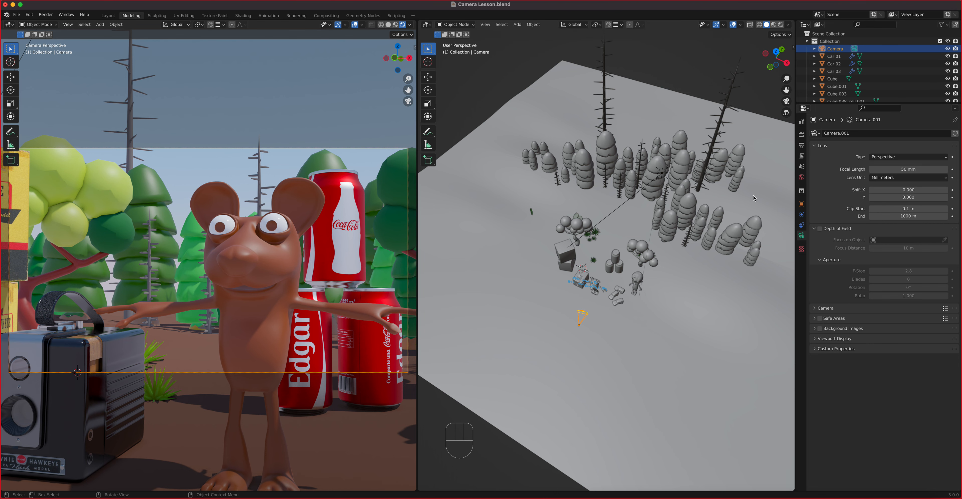
Step: Set Camera.001's focal length to 24 mm
left_click(883, 171)
type("24")
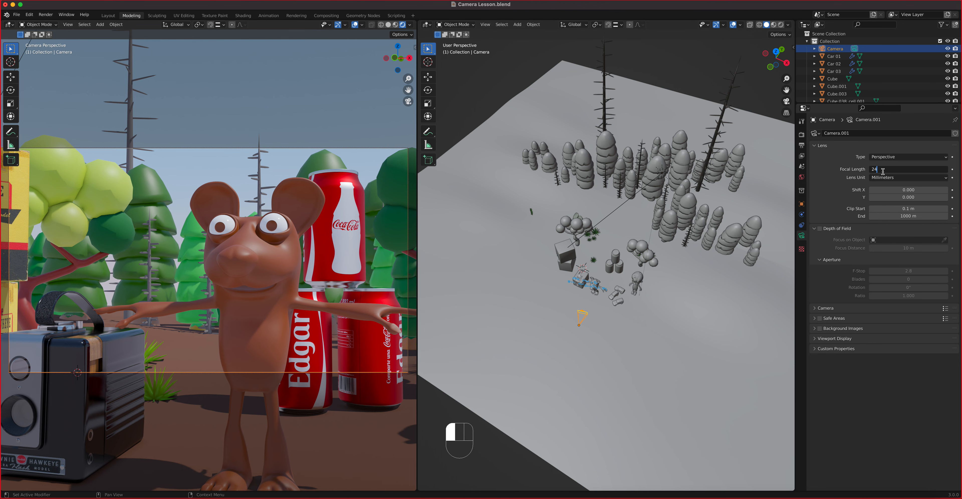
key("Return")
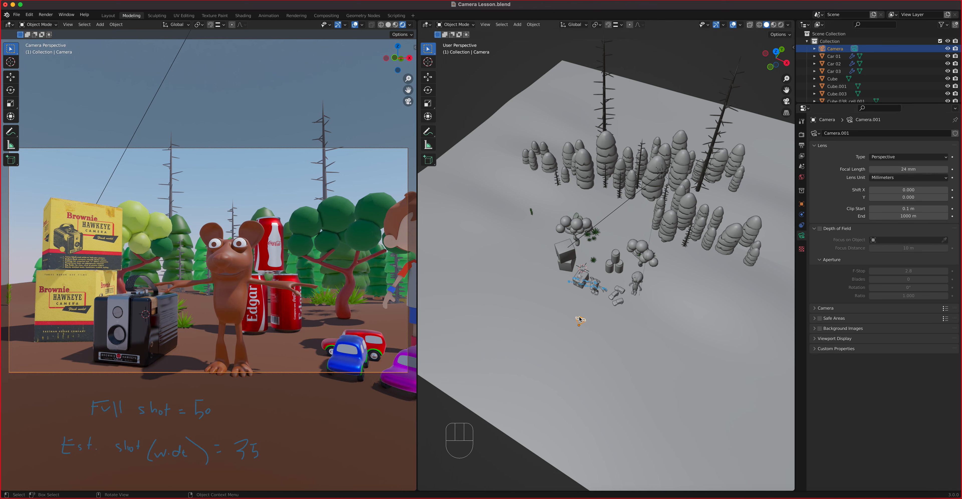
Step: Switch to top view, zoom in and start moving the camera toward the mouse
key("KP_7")
scroll(609, 317, "up", 4)
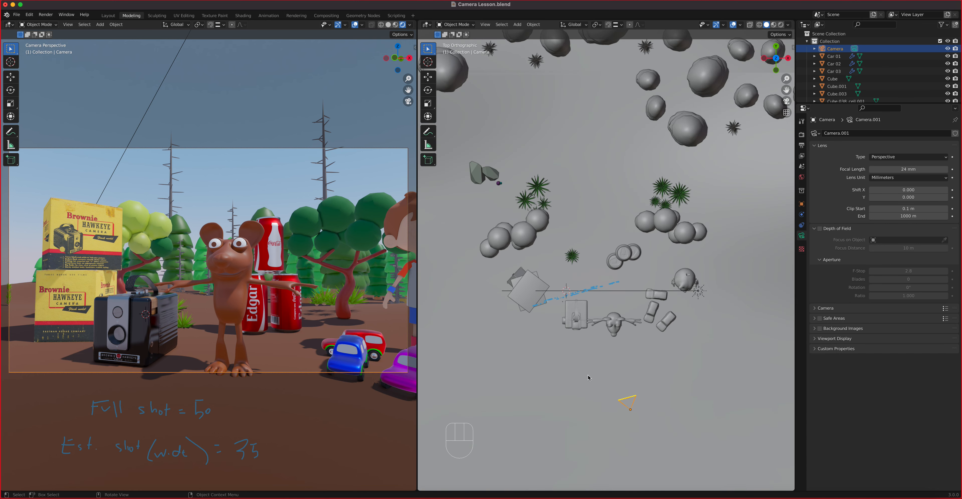
key("g")
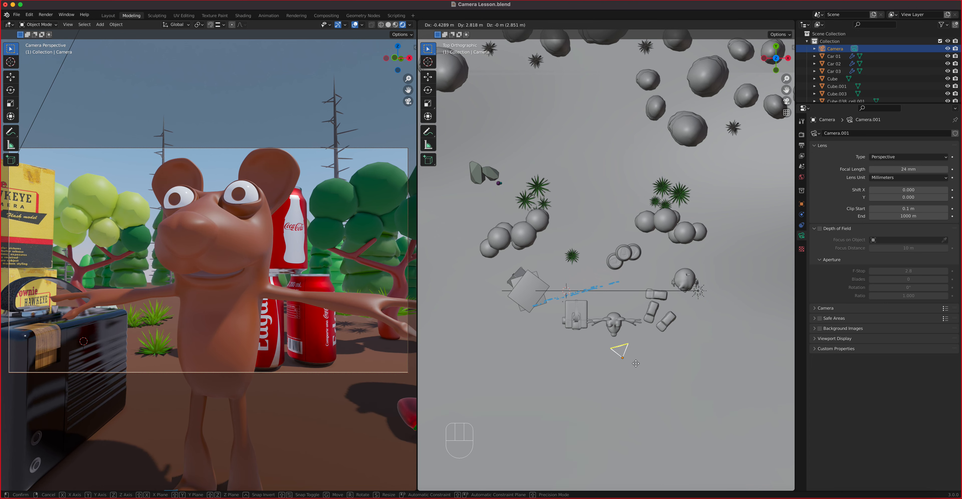
Step: Place the 24 mm camera just in front of the mouse for a wide-angle close-up
left_click(636, 365)
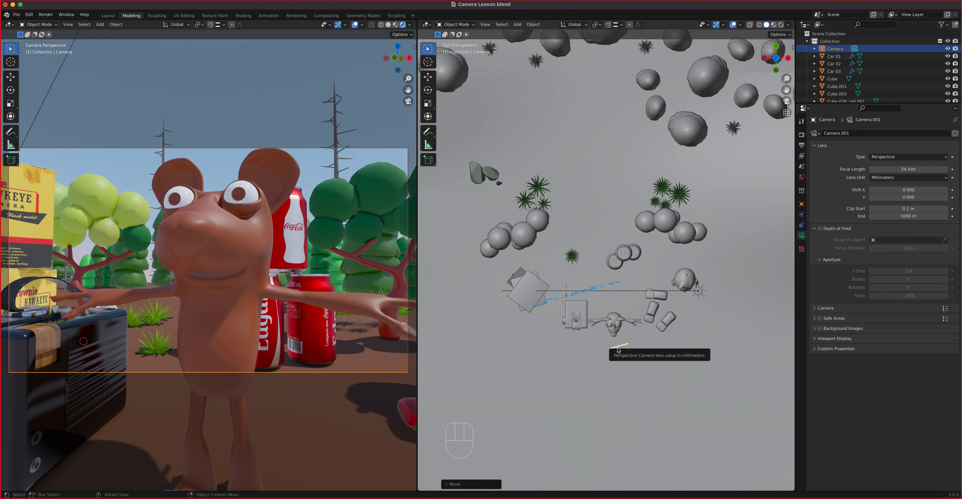
Step: Undo the camera move, set an 85 mm focal length, and pick the Annotate tool
key("super+z")
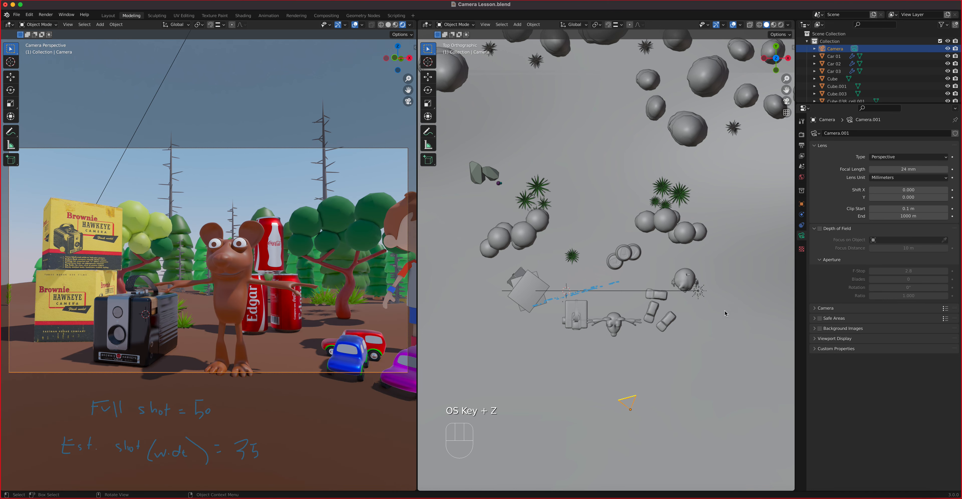
left_click(895, 170)
type("85")
key("Return")
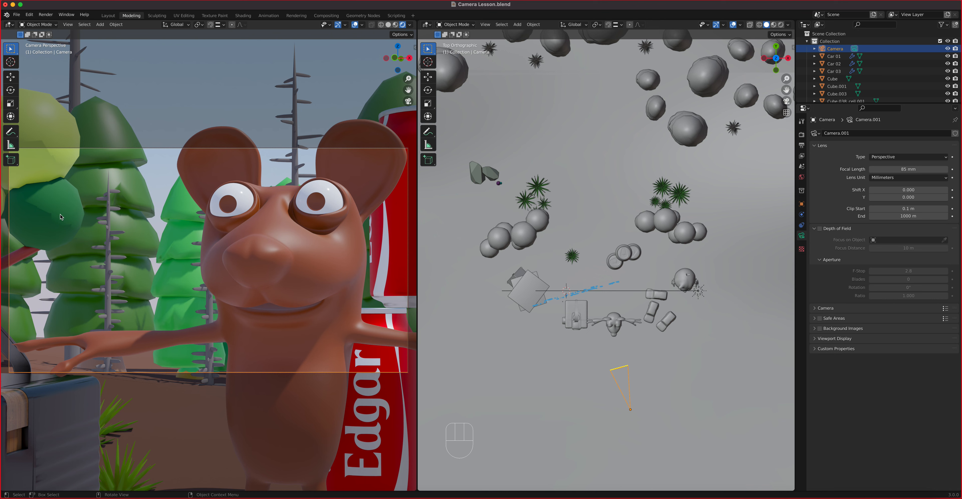
left_click(10, 131)
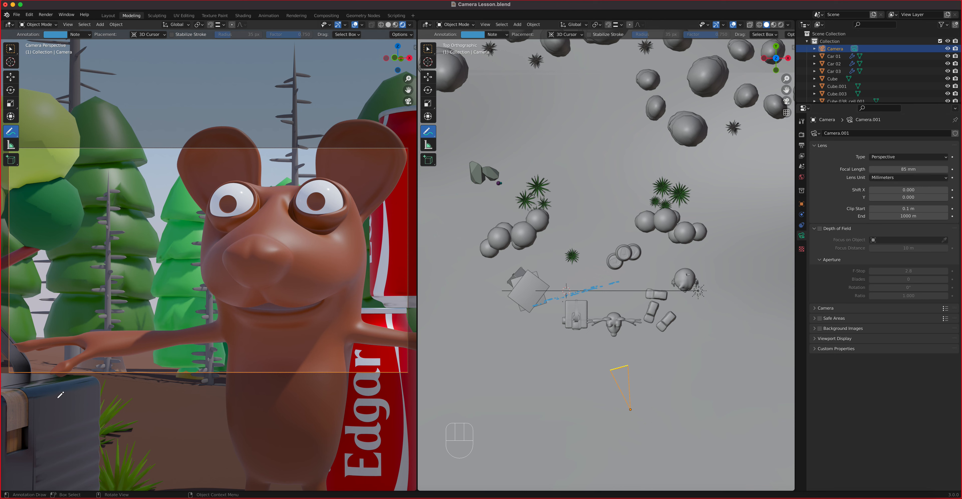
Step: Handwrite 'MCU = 85' and 'CU = 85-135' in the lower left of the camera view
mouse_move(58, 398)
left_mouse_down()
mouse_move(87, 395)
mouse_move(77, 399)
mouse_move(98, 405)
mouse_move(103, 397)
mouse_move(107, 410)
mouse_move(123, 398)
mouse_move(140, 409)
mouse_move(145, 397)
mouse_move(160, 399)
mouse_move(148, 411)
left_mouse_up()
left_click_drag(71, 426, 87, 436)
left_click_drag(88, 429, 128, 430)
mouse_move(150, 426)
left_mouse_down()
mouse_move(166, 424)
mouse_move(161, 437)
left_mouse_up()
left_click_drag(171, 434, 188, 444)
left_click_drag(208, 431, 207, 431)
mouse_move(212, 438)
left_mouse_down()
mouse_move(200, 445)
mouse_move(223, 433)
mouse_move(212, 444)
left_mouse_up()
left_click(11, 49)
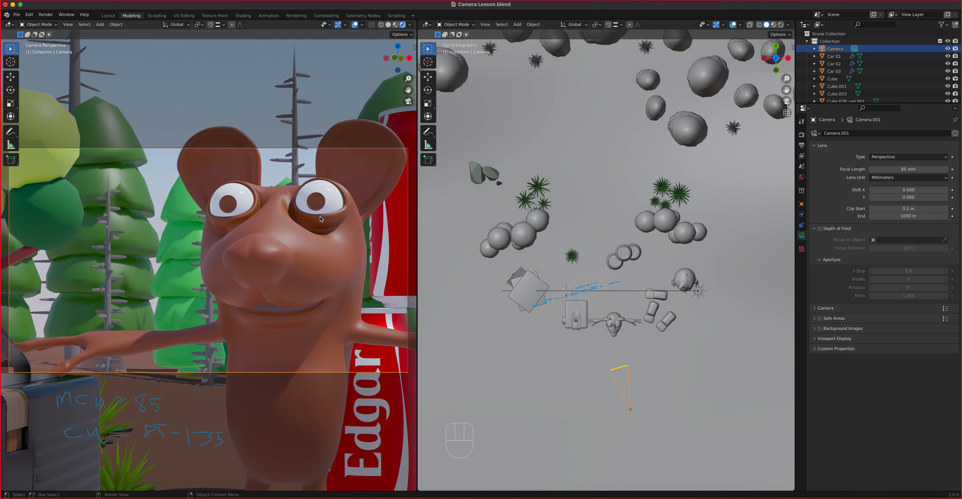
Step: Switch to a 135 mm lens and reposition the camera for a close-up of the character's head
left_click(900, 171)
type("135")
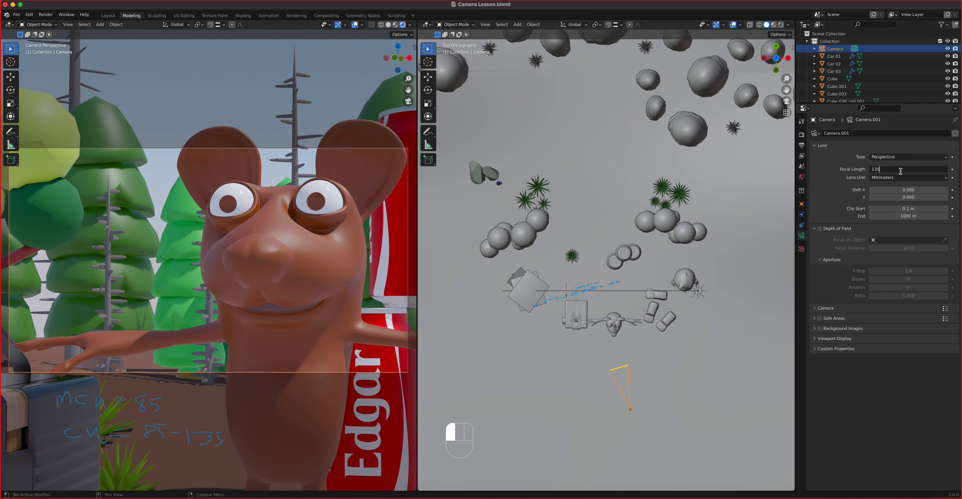
key("Return")
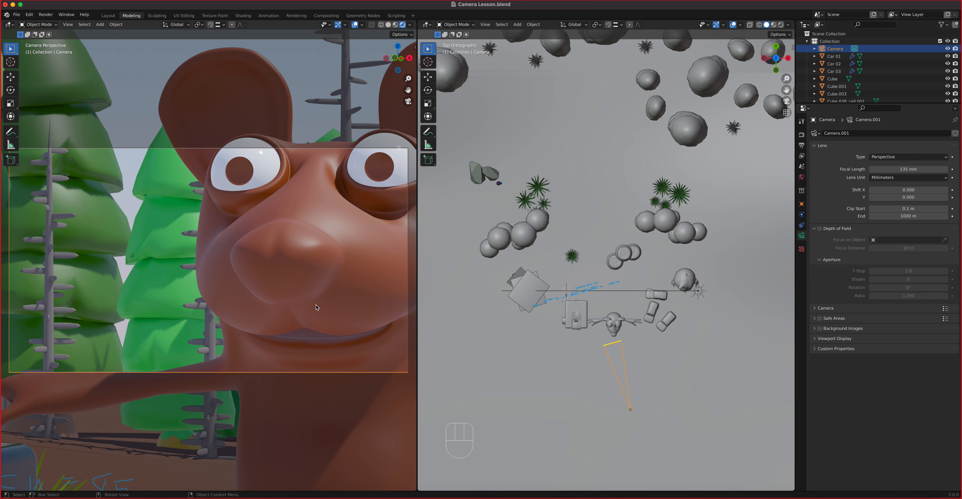
middle_click_drag(293, 301, 333, 285, "shift")
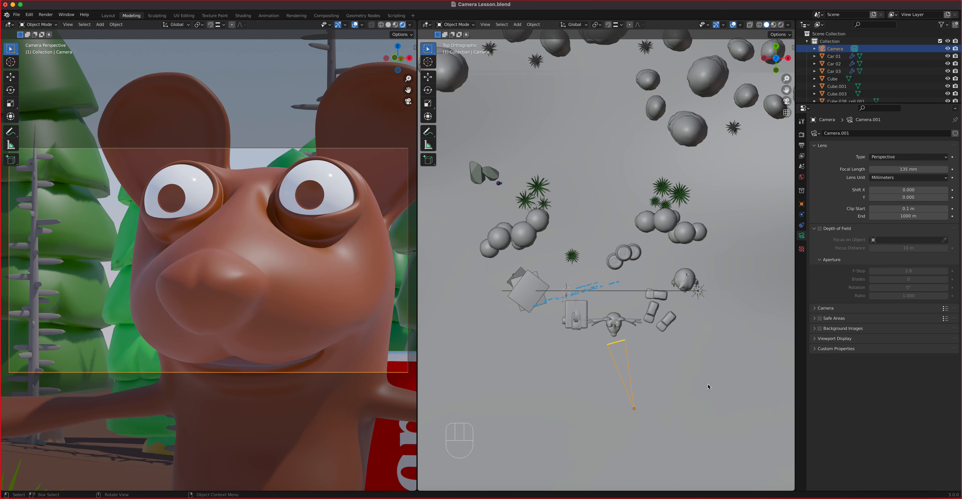
key("g")
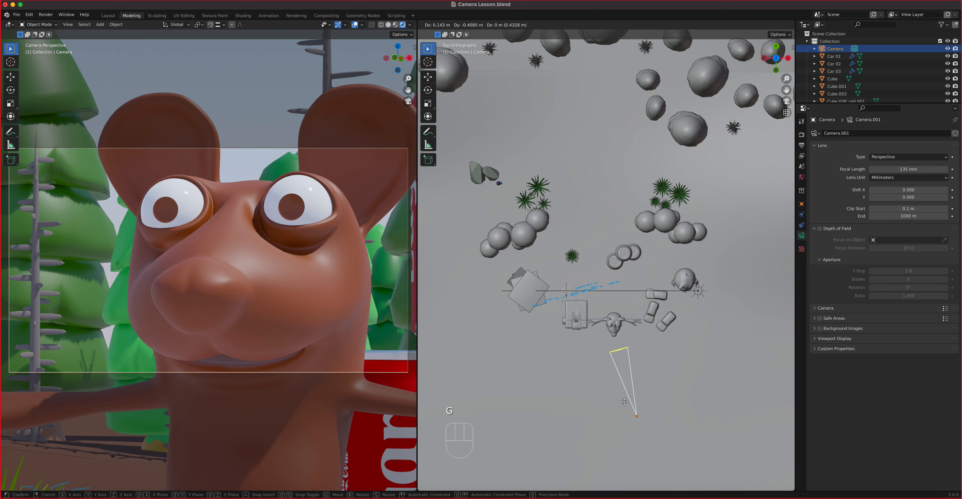
left_click(627, 423, "shift")
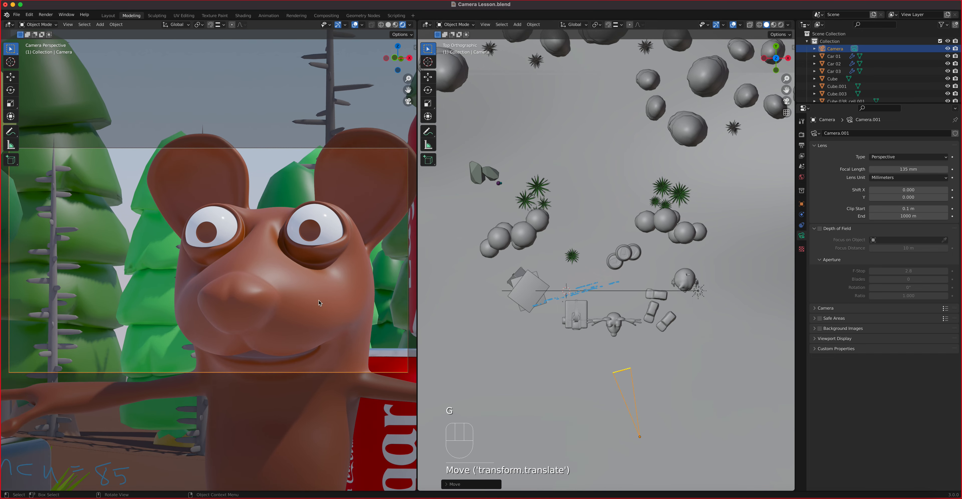
middle_click_drag(312, 292, 416, 323, "shift")
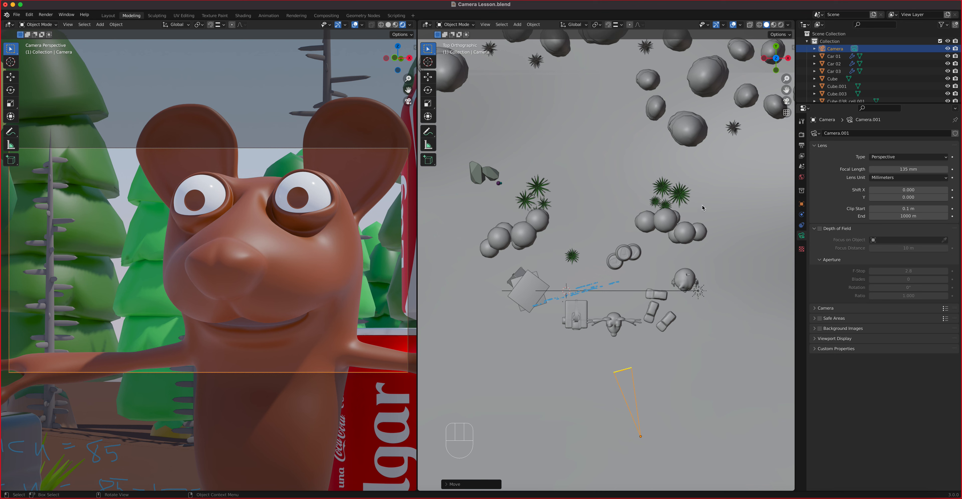
Step: Set the focal length to 200 mm and pan across the character's face
left_click(893, 170)
type("200")
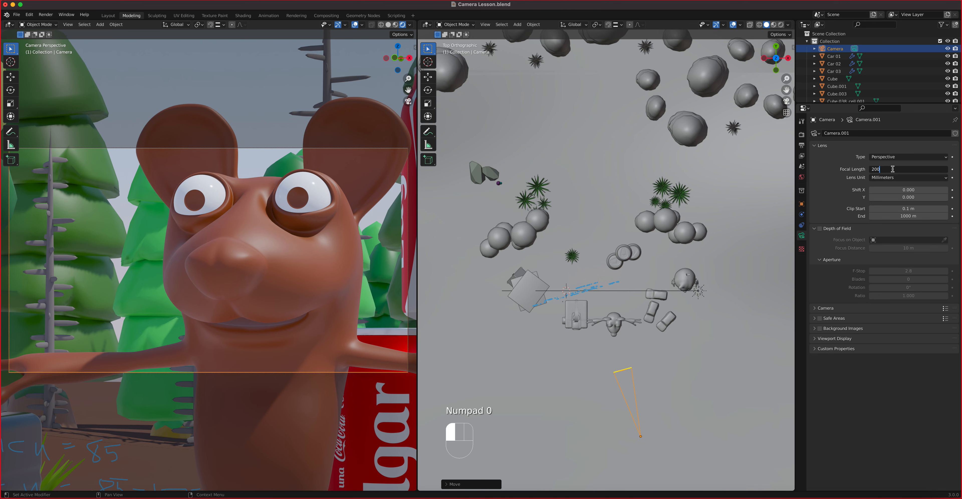
key("Return")
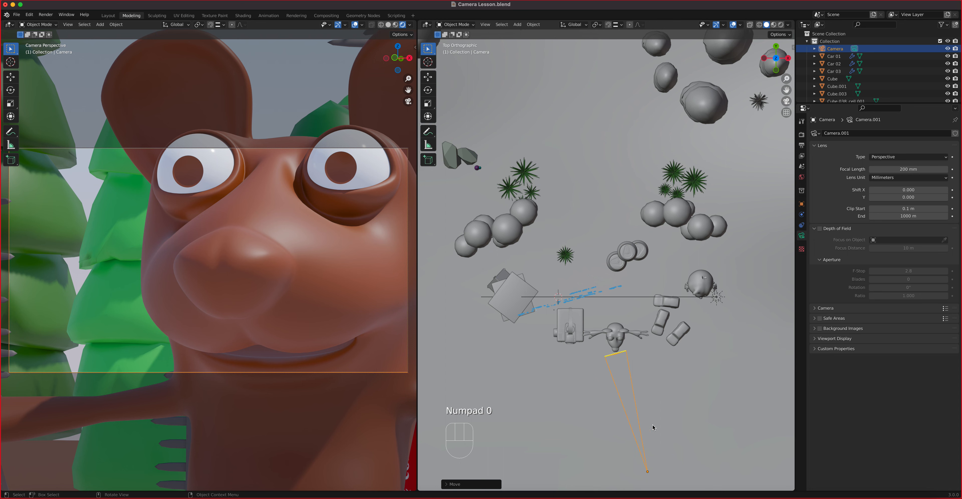
middle_click_drag(295, 306, 232, 346, "shift")
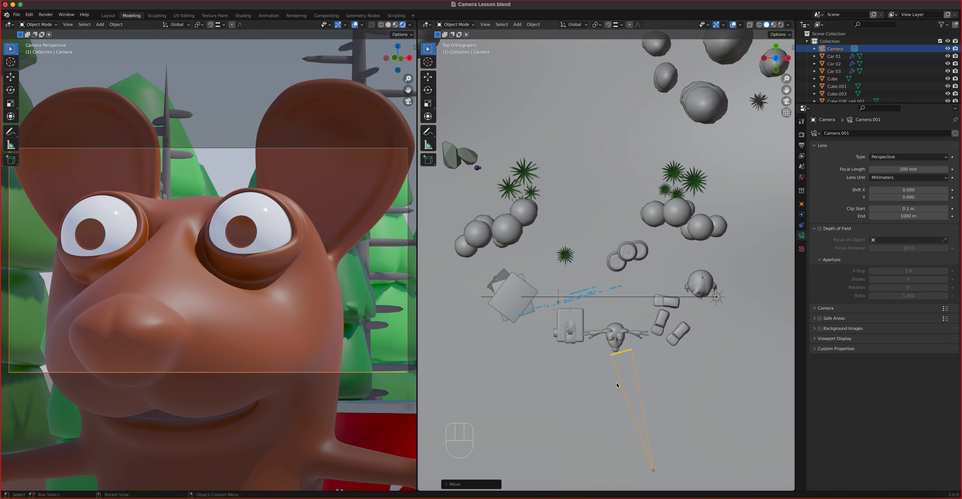
Step: Move the camera closer and reframe so the eye fills the frame, then pick Annotate
key("g")
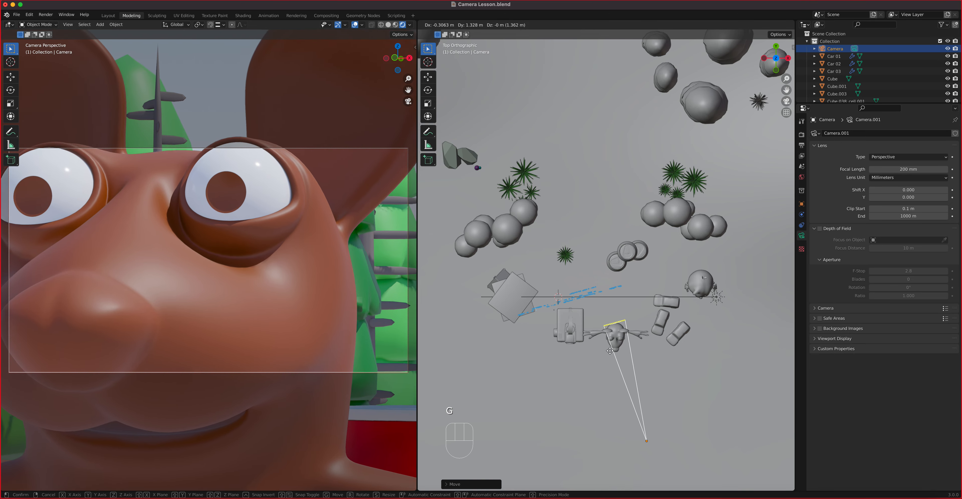
left_click(606, 327)
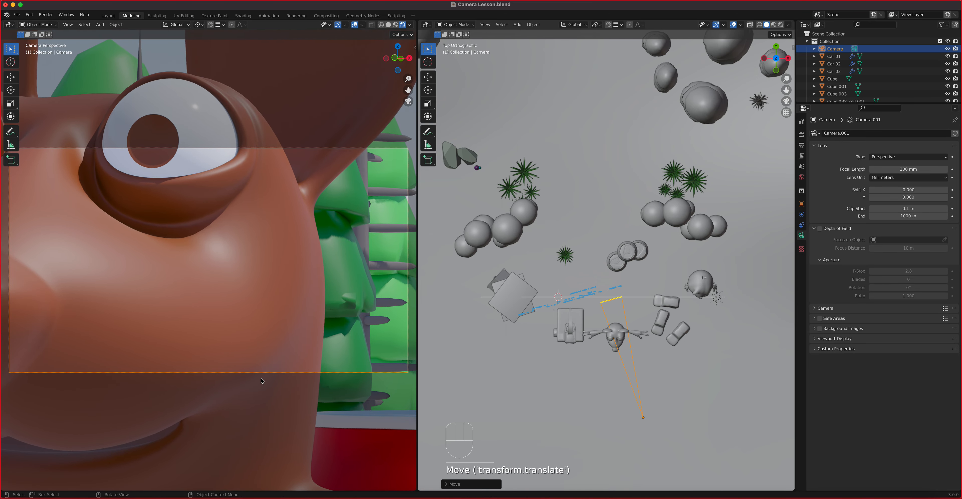
middle_click_drag(238, 312, 267, 365, "shift")
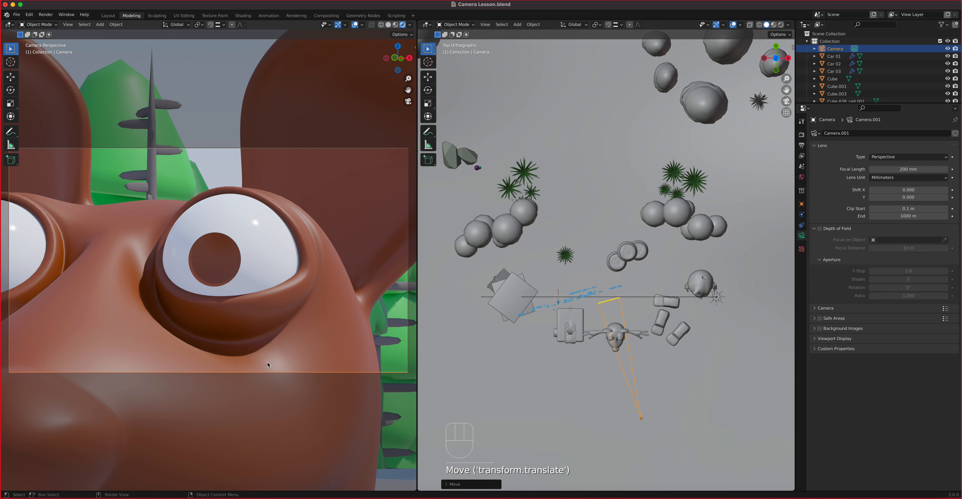
scroll(267, 365, "up", 2)
scroll(268, 365, "down", 2)
scroll(268, 365, "up", 4)
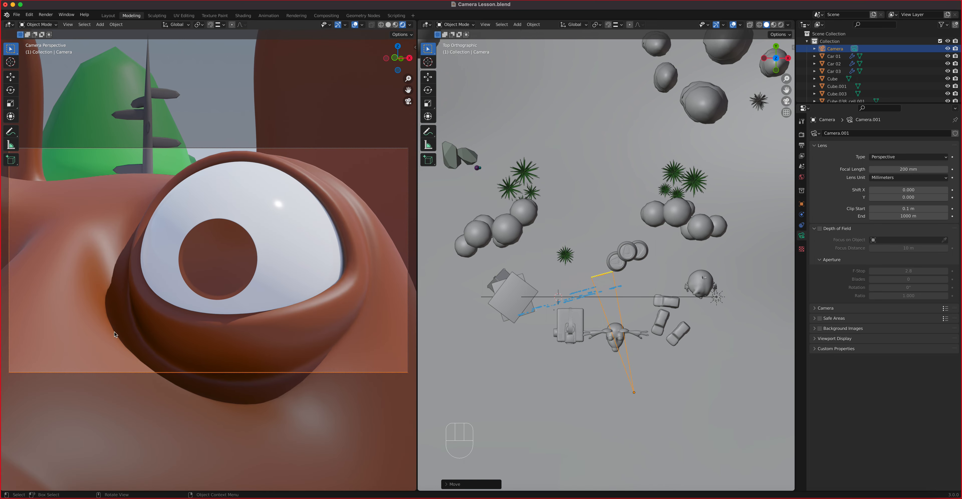
left_click(11, 132)
Step: Handwrite the ECU label and its focal-length values beneath the eye
mouse_move(78, 407)
left_mouse_down()
mouse_move(80, 423)
mouse_move(94, 421)
mouse_move(92, 409)
mouse_move(125, 428)
mouse_move(174, 418)
mouse_move(170, 430)
left_mouse_up()
left_click_drag(178, 419, 178, 431)
mouse_move(189, 418)
left_mouse_down()
mouse_move(200, 418)
mouse_move(191, 432)
mouse_move(238, 431)
left_mouse_up()
mouse_move(245, 420)
left_mouse_down()
mouse_move(240, 426)
mouse_move(256, 431)
mouse_move(261, 421)
left_mouse_up()
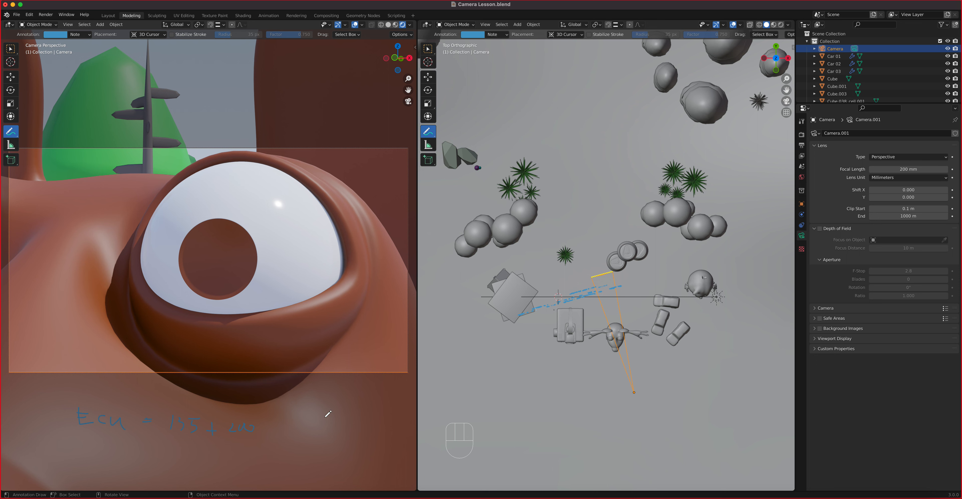
Step: Set the lens to 24 mm and move the camera back from the scene in top view
left_click(909, 170)
type("24")
key("Return")
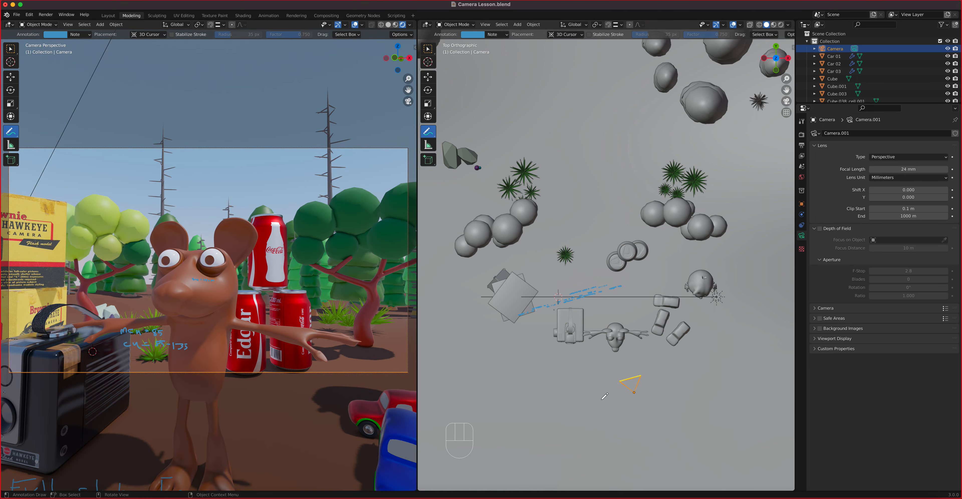
key("w")
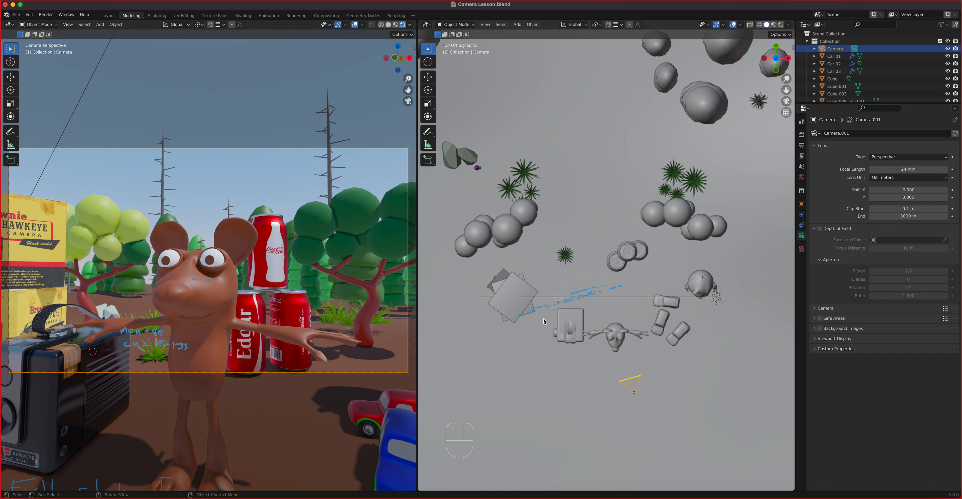
key("g")
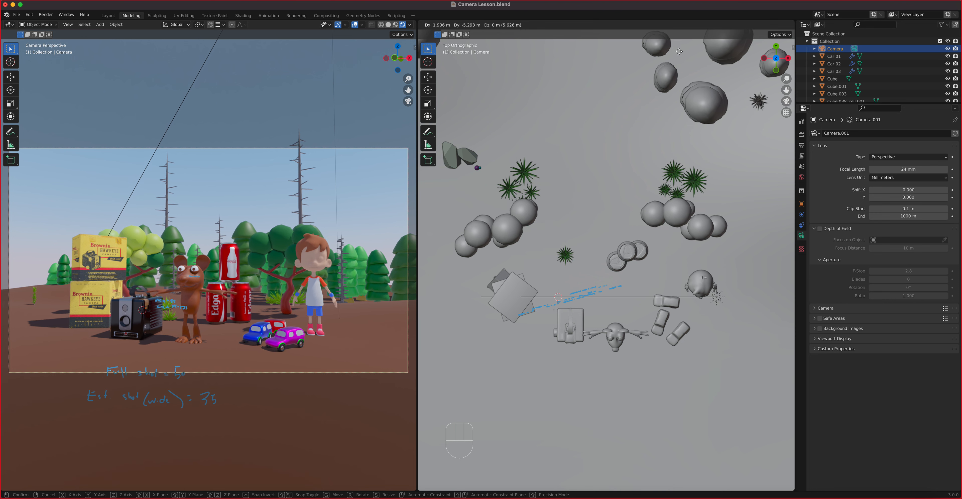
left_click(682, 63)
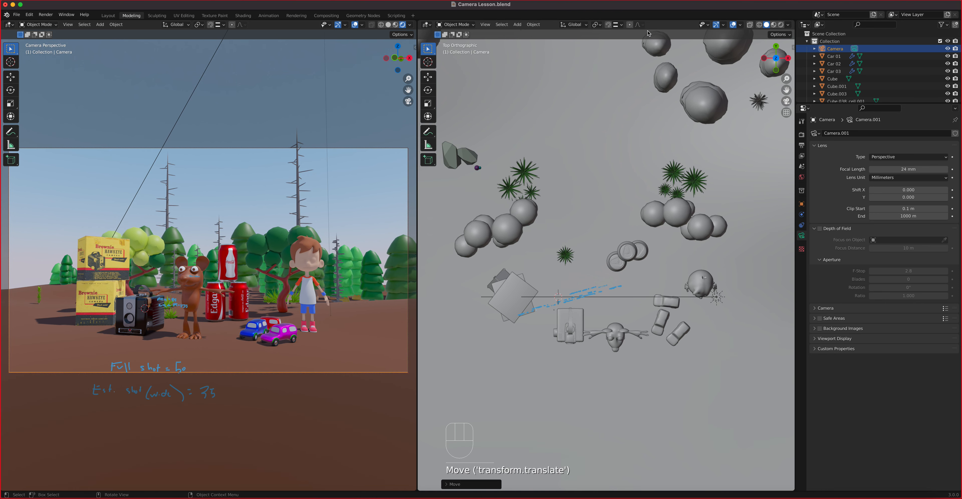
middle_click_drag(662, 435, 638, 337, "shift")
scroll(642, 361, "down", 1)
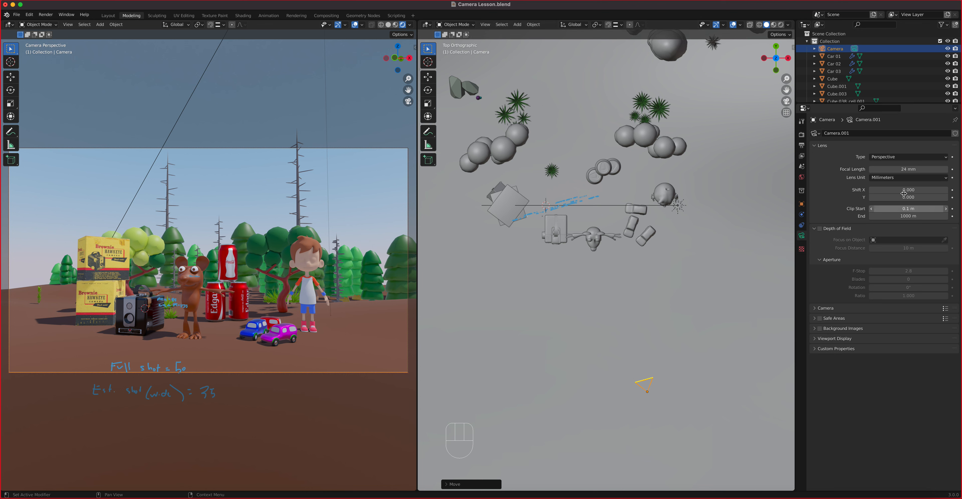
Step: Try 35 mm for a wide shot and 50 mm for a full shot, reframing each
left_click(892, 170)
type("35")
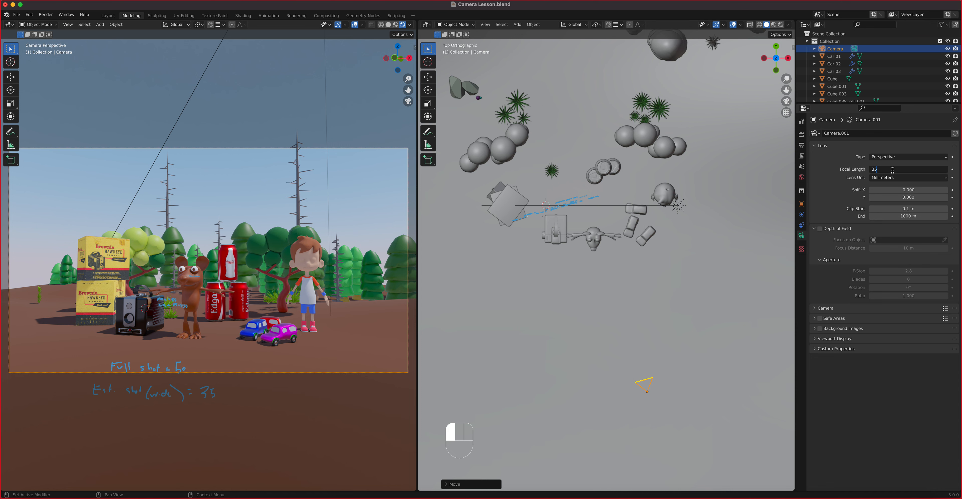
key("Return")
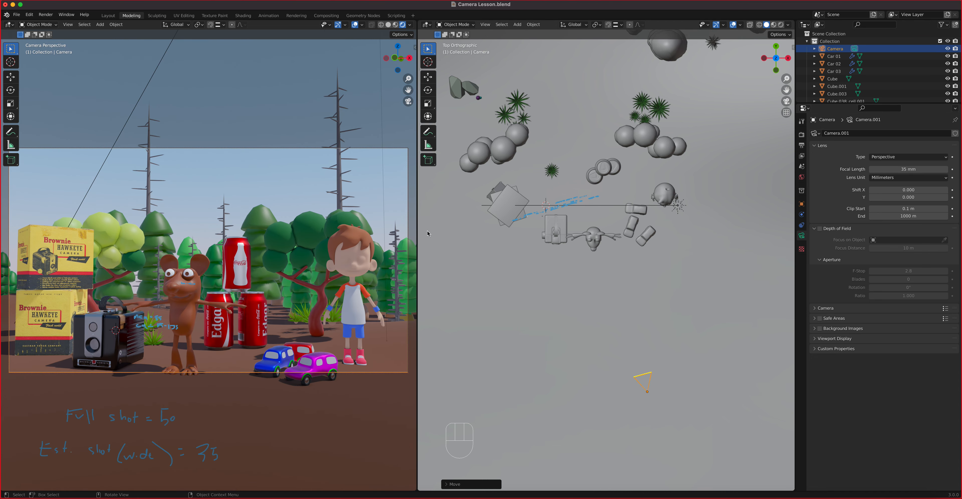
middle_click_drag(288, 313, 261, 306, "shift")
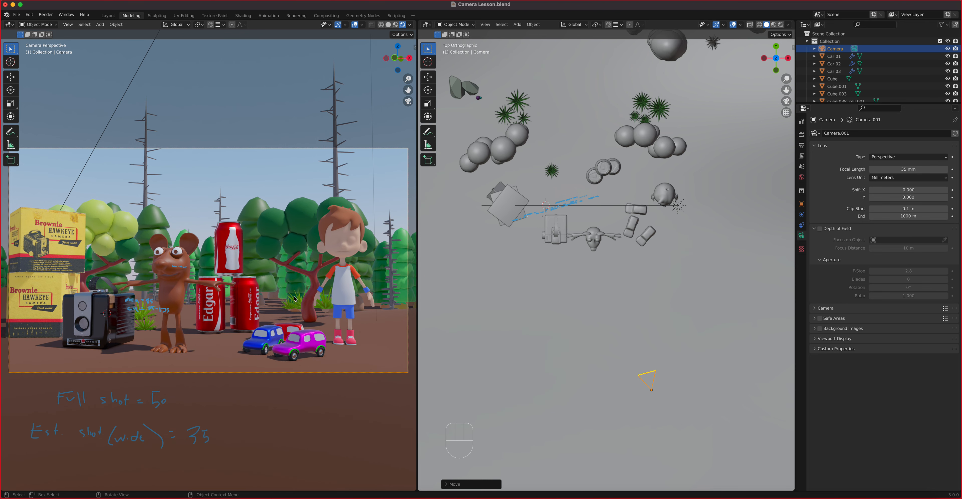
left_click(897, 170)
type("50")
key("Return")
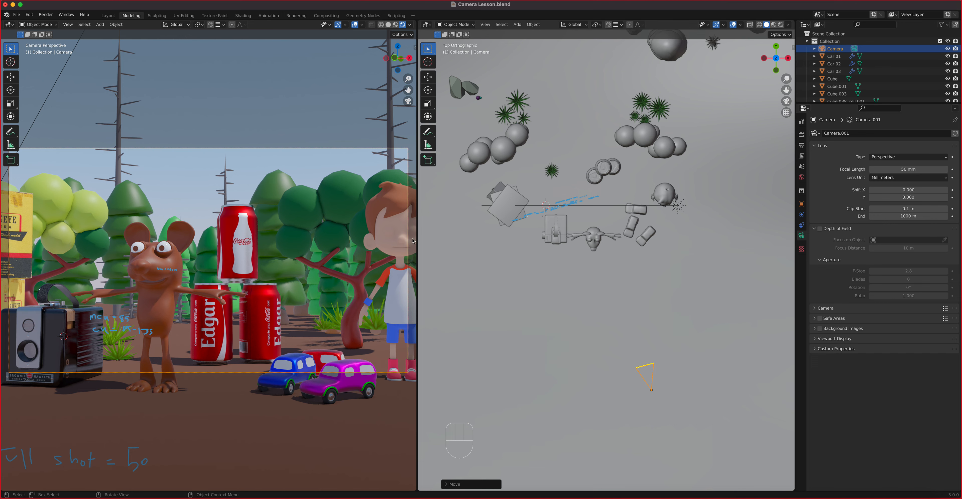
middle_click_drag(262, 285, 300, 257, "shift")
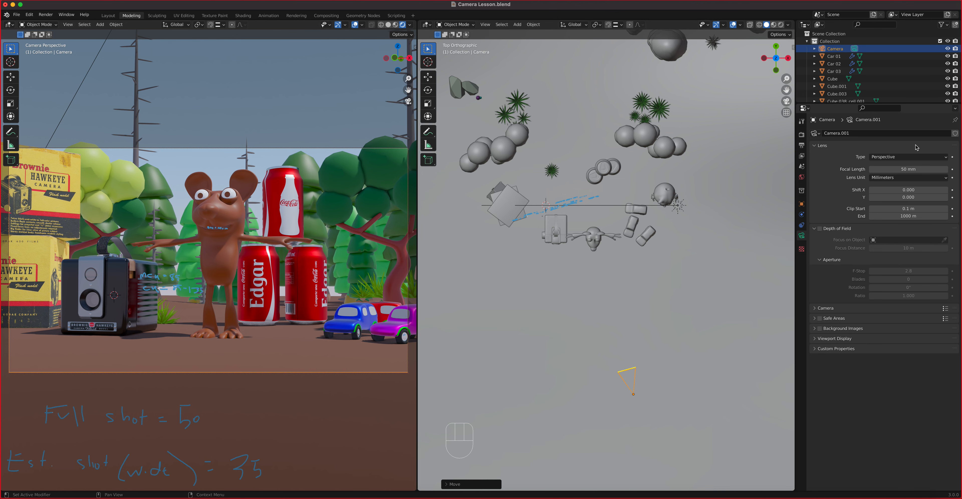
Step: Set 85 mm and reframe on the character's head and torso beside the cola cans
left_click(889, 170)
type("85")
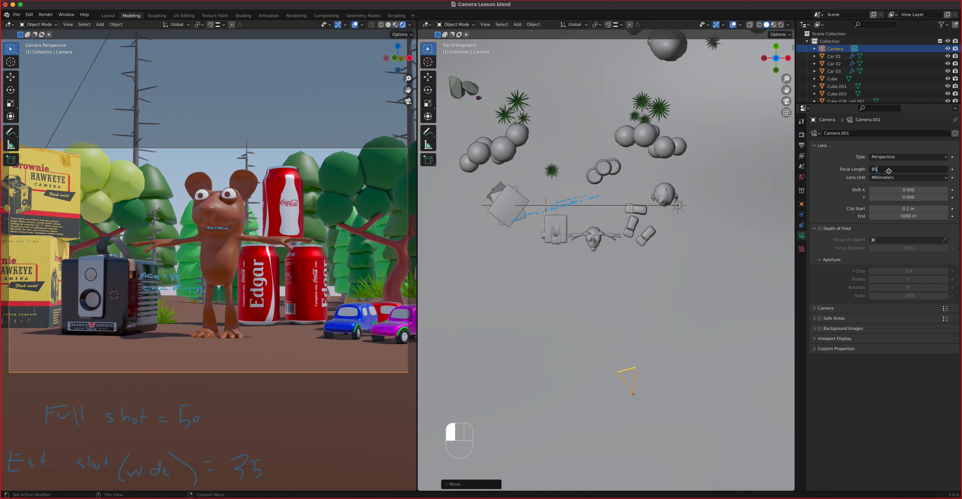
key("Return")
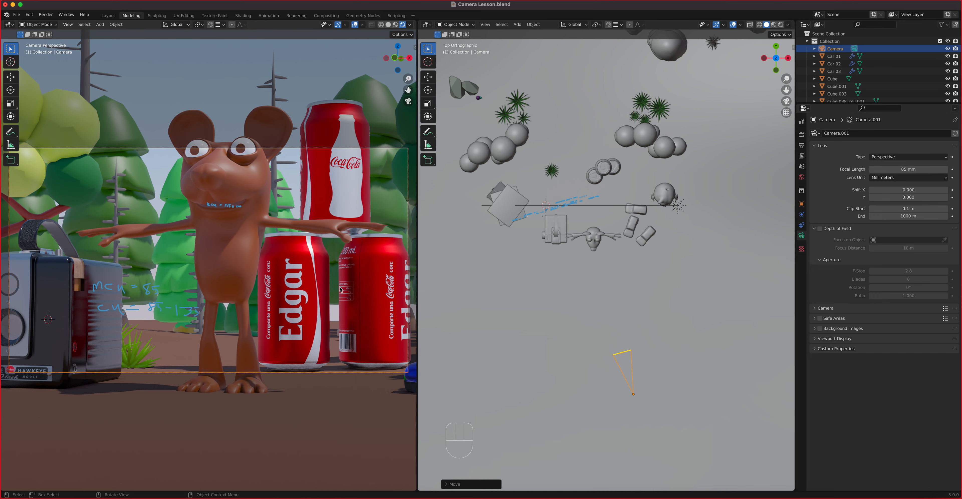
middle_click_drag(339, 290, 303, 308, "shift")
scroll(291, 299, "down", 1)
scroll(291, 299, "up", 2)
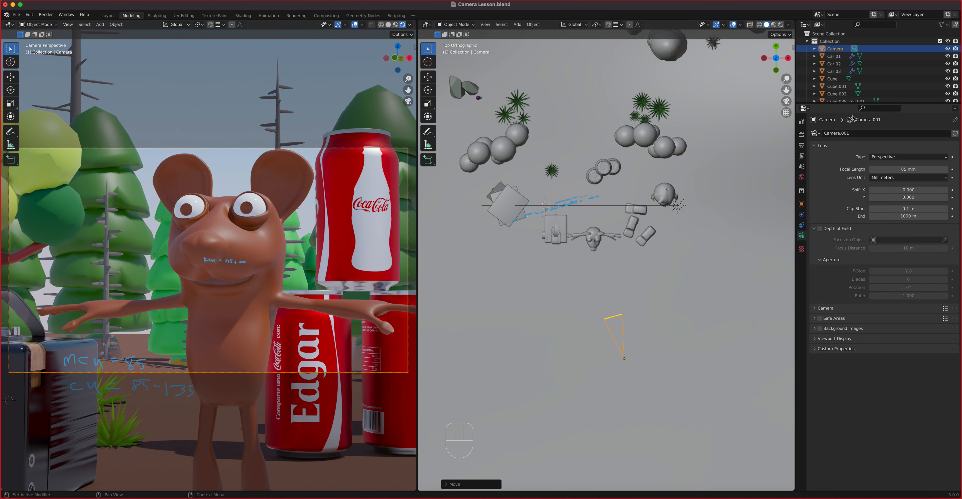
Step: Set the focal length to 135 mm and reframe the close-up on the character's face
left_click(896, 170)
type("135")
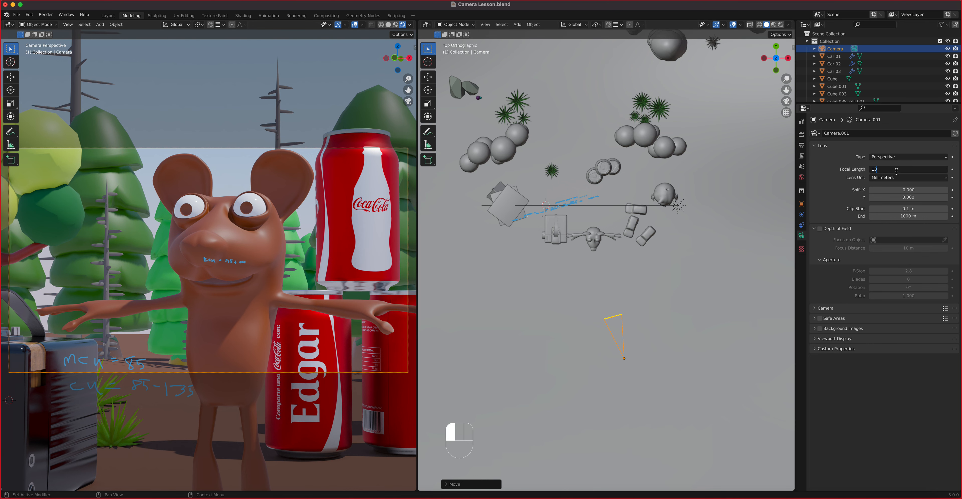
key("Return")
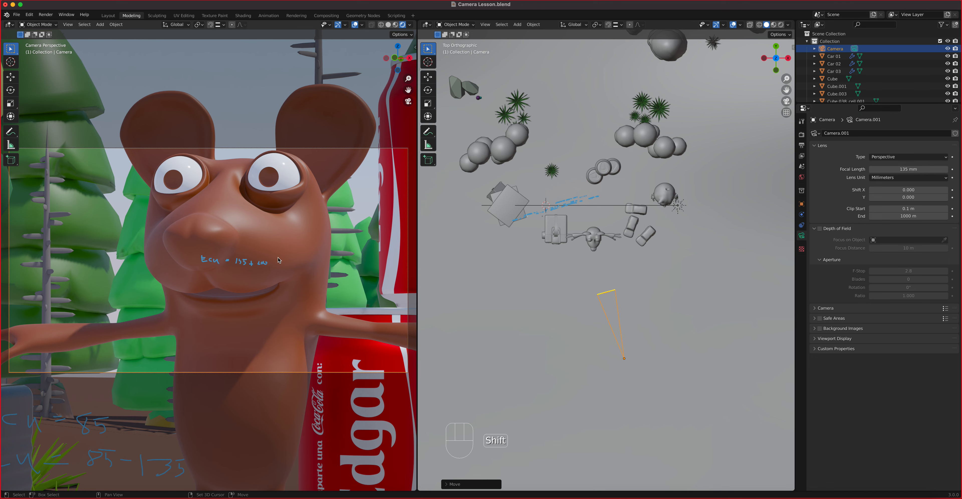
middle_click_drag(281, 246, 288, 275, "shift")
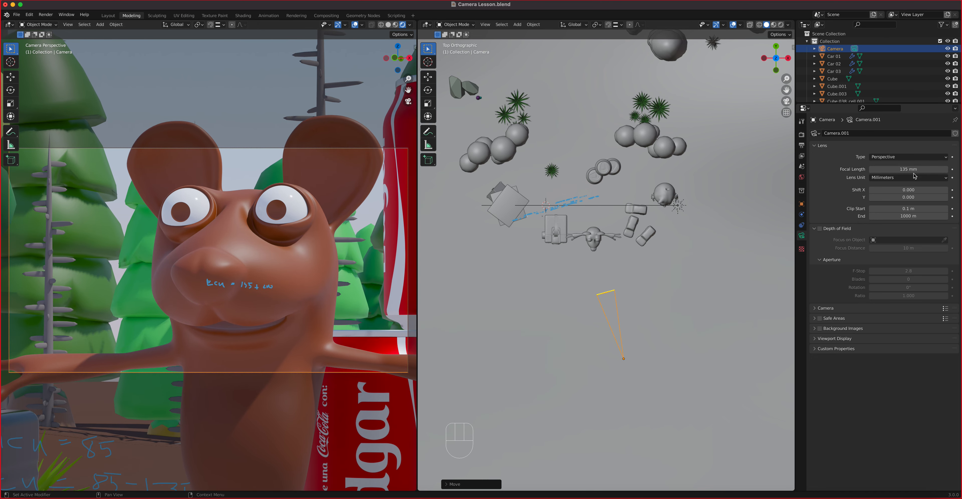
Step: Step the lens up to 200 then 400 mm and reframe onto the character's eye
left_click(910, 169)
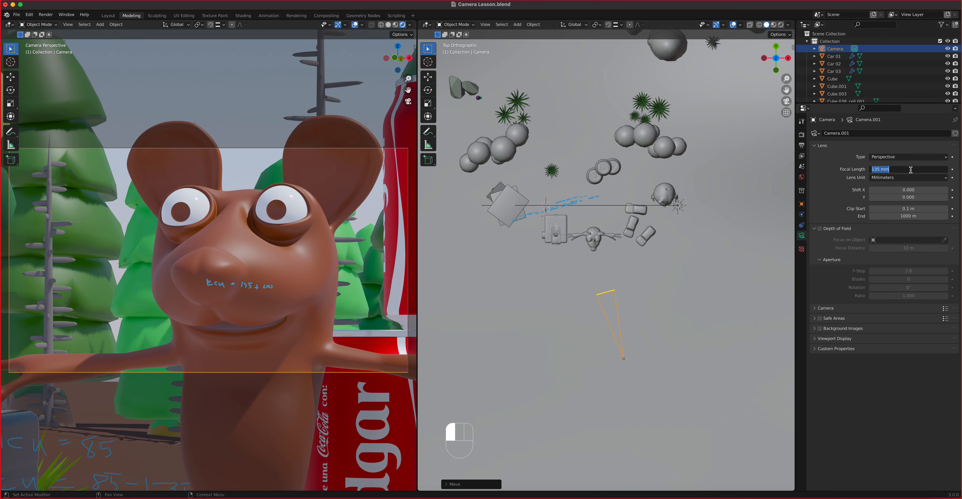
type("200")
key("Return")
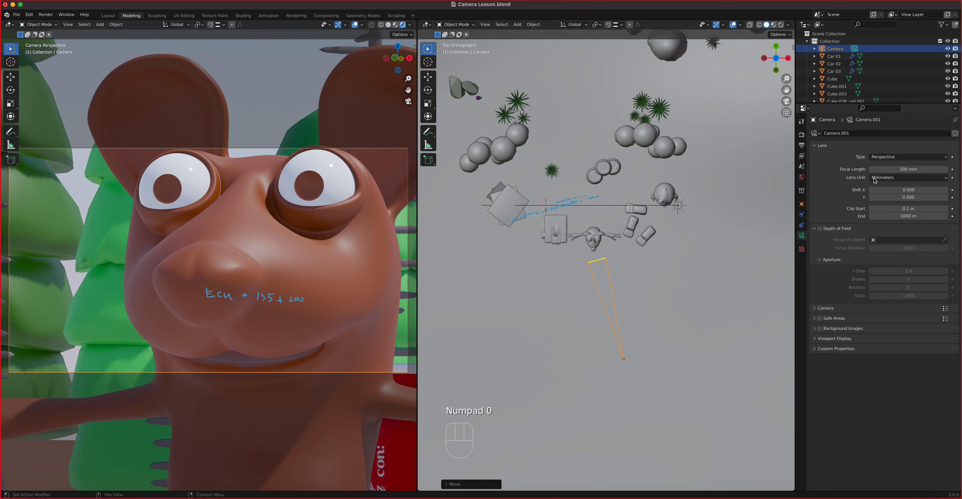
left_click(913, 170)
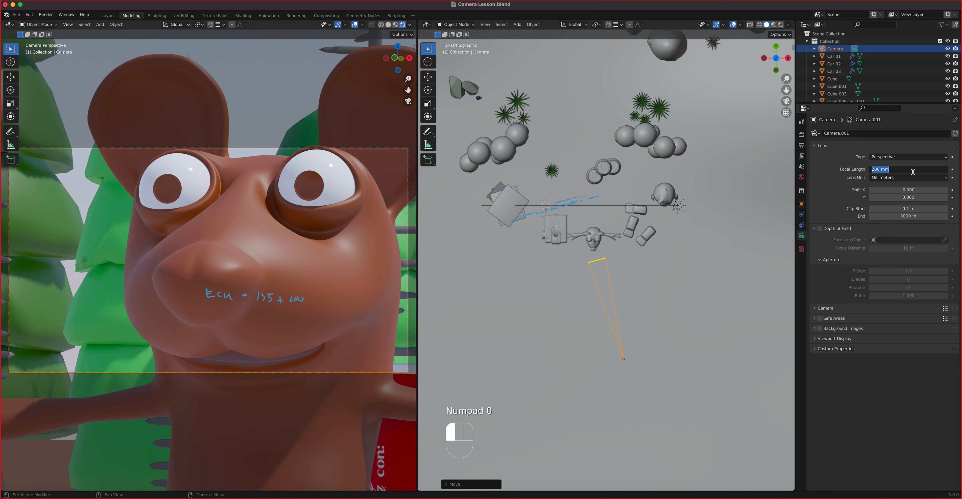
type("400")
key("Return")
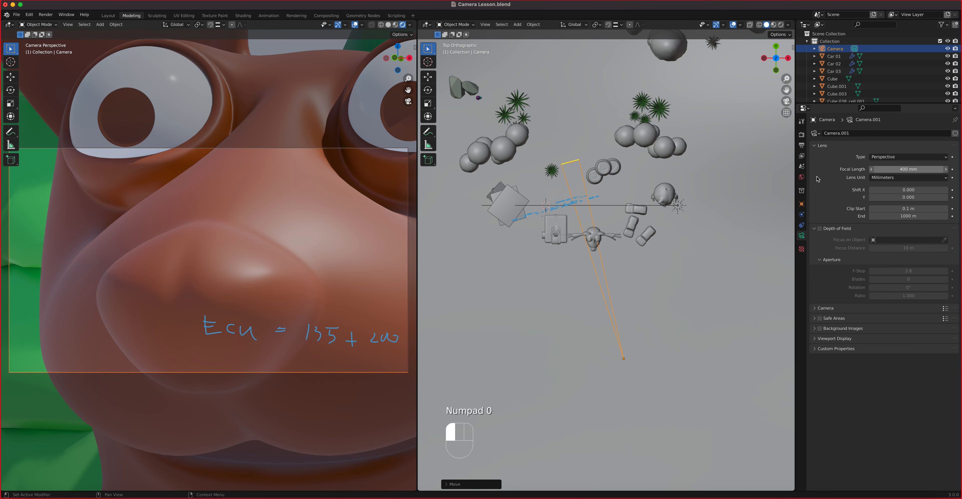
middle_click_drag(319, 258, 152, 353, "shift")
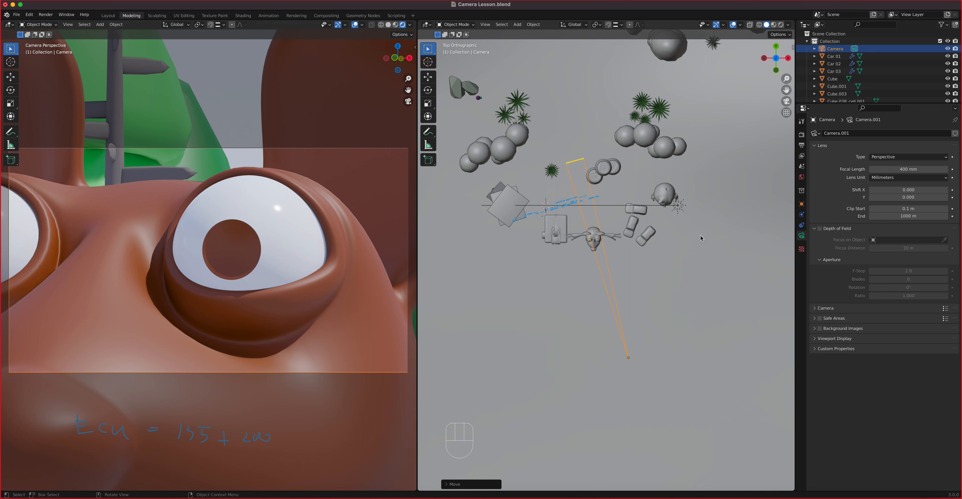
Step: Try a 50 mm focal length on the camera, then settle on 35 mm
double_click(924, 169)
type("50")
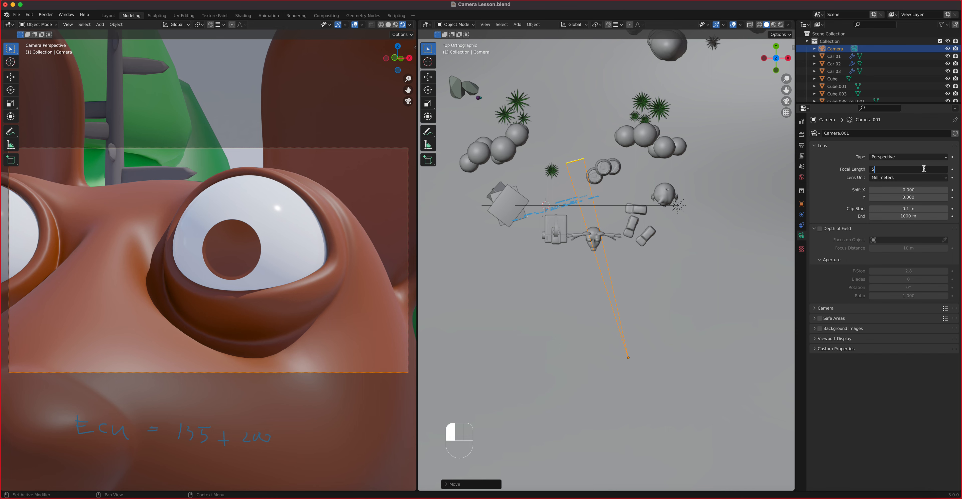
key("Return")
double_click(923, 170)
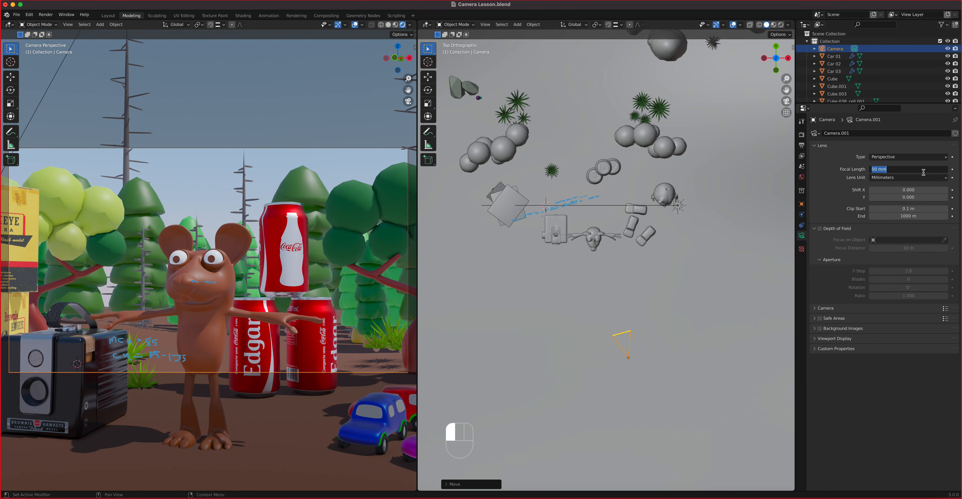
type("35")
key("Return")
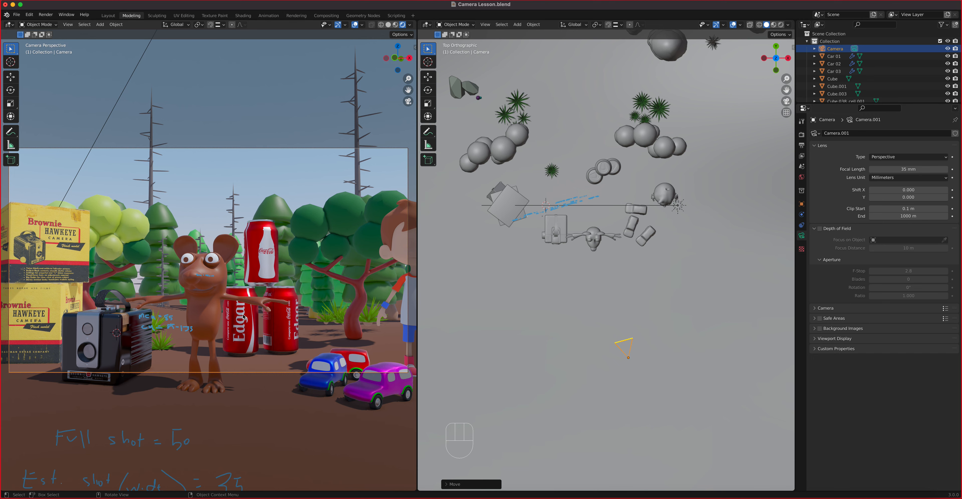
Step: Pan the camera view into a wide shot of the mouse, cans, boy and toy cars
scroll(267, 314, "up", 1)
scroll(266, 315, "down", 2)
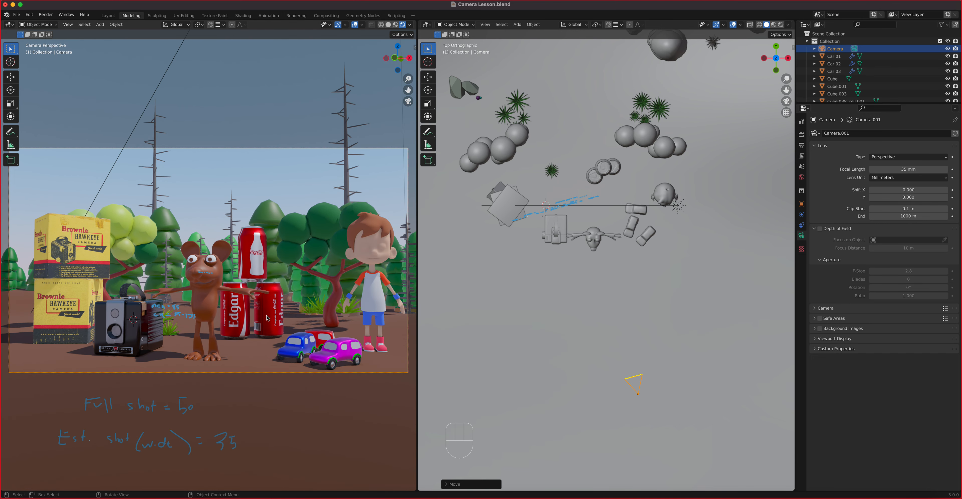
middle_click_drag(266, 321, 252, 311, "shift")
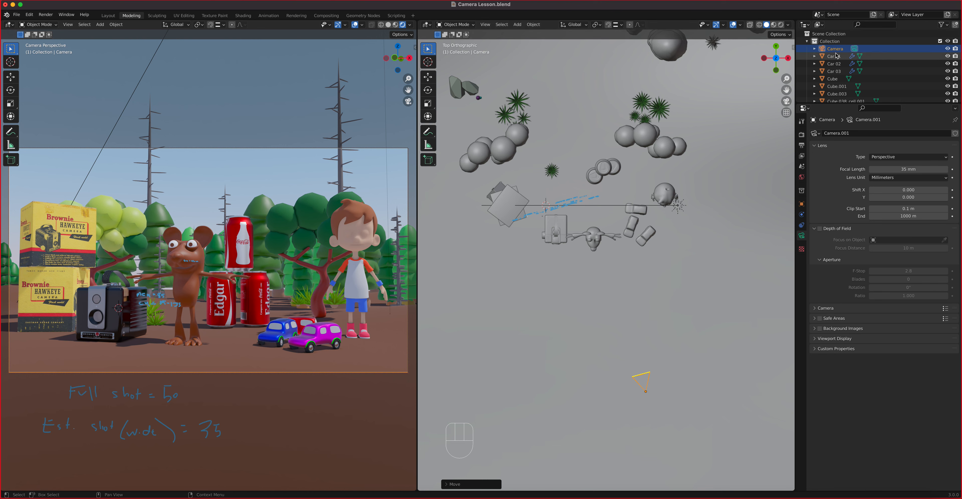
Step: Rename the camera to Camera 01 and give it a 24 mm focal length
double_click(844, 49)
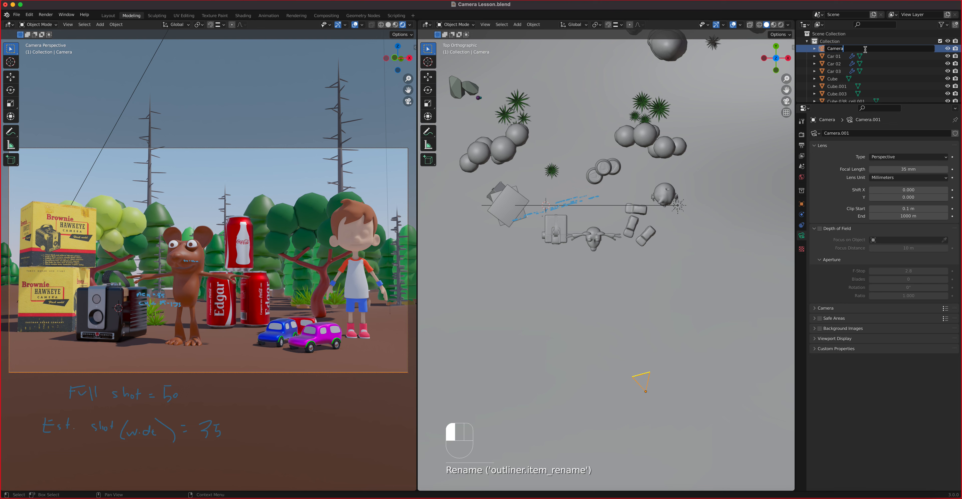
type("01")
key("Return")
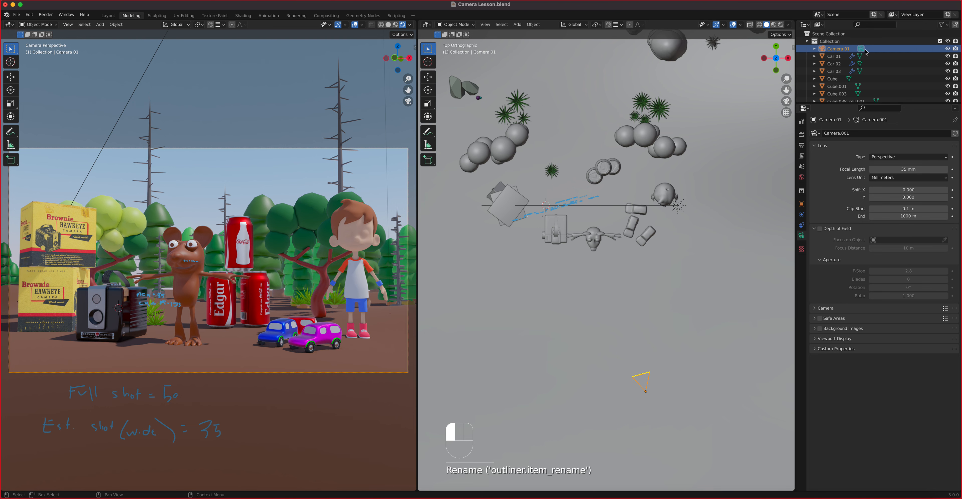
key("Return")
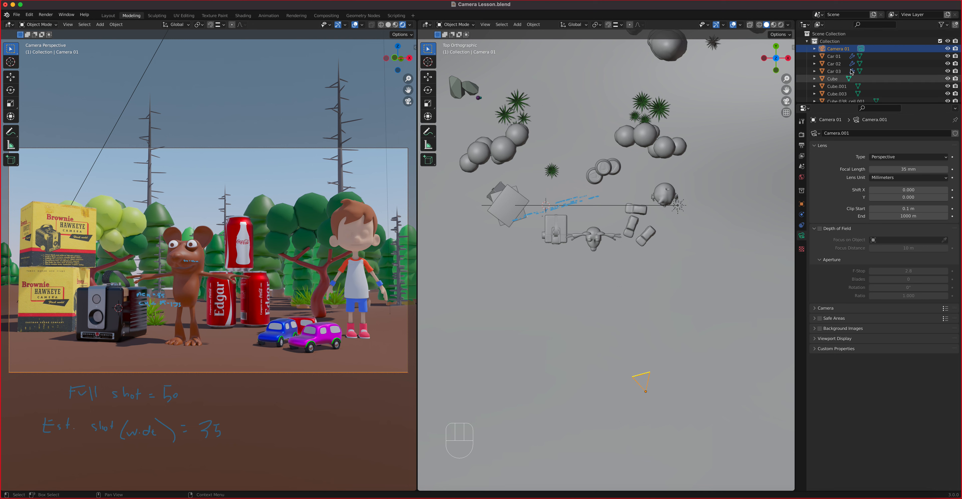
left_click(895, 171)
type("24")
key("Return")
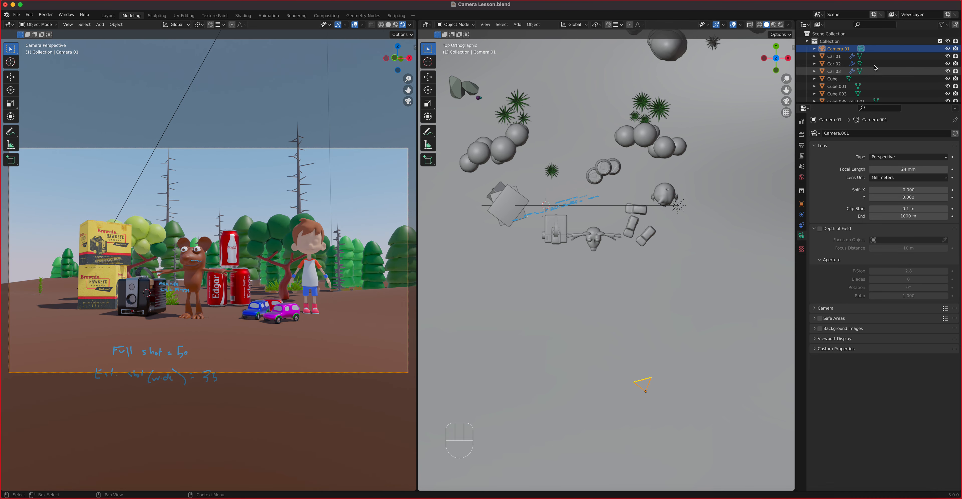
Step: Extend the camera's name to Camera 01 EWS
double_click(854, 49)
left_click(860, 48)
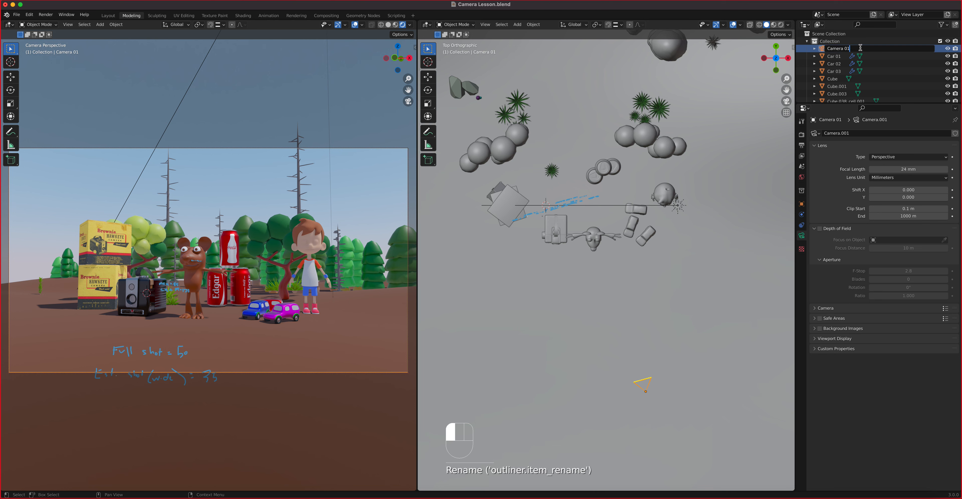
type("EWS")
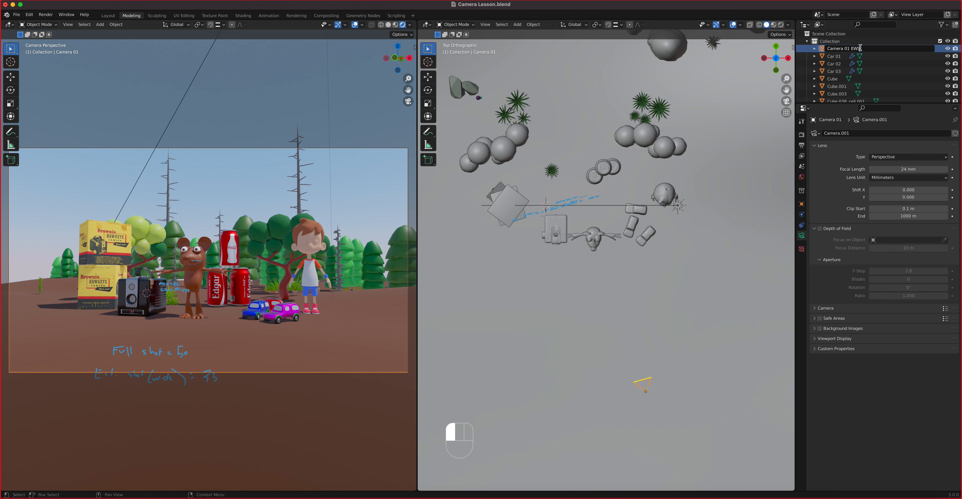
key("Return")
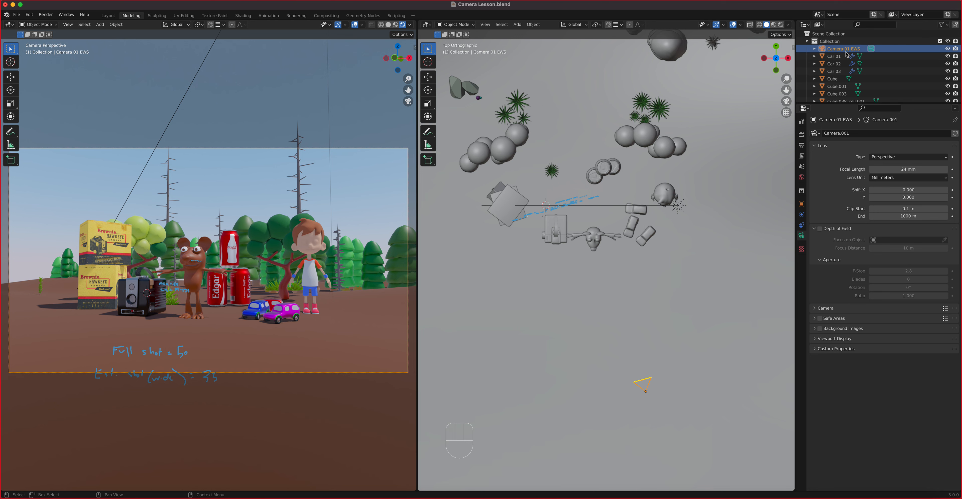
key("shift+d")
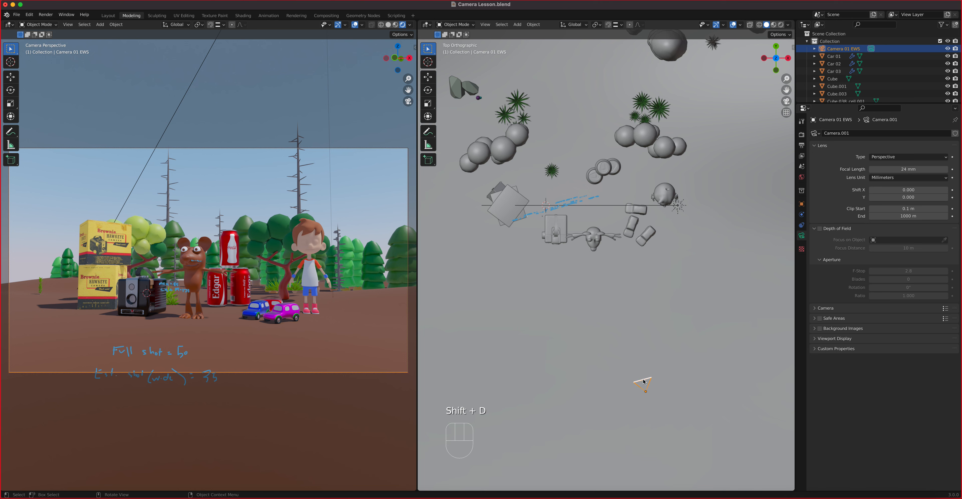
Step: Duplicate the camera just below the original and rename the copy Camera 02 WS
key("shift+d")
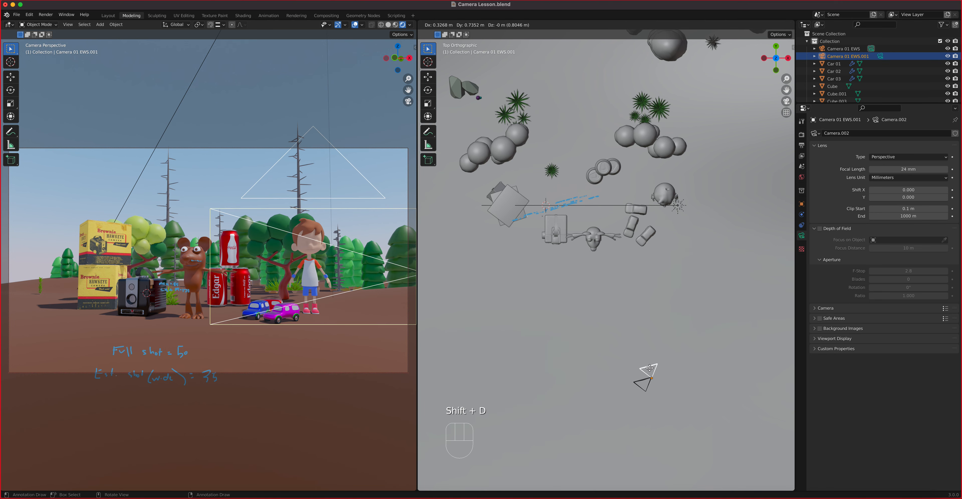
left_click(647, 380)
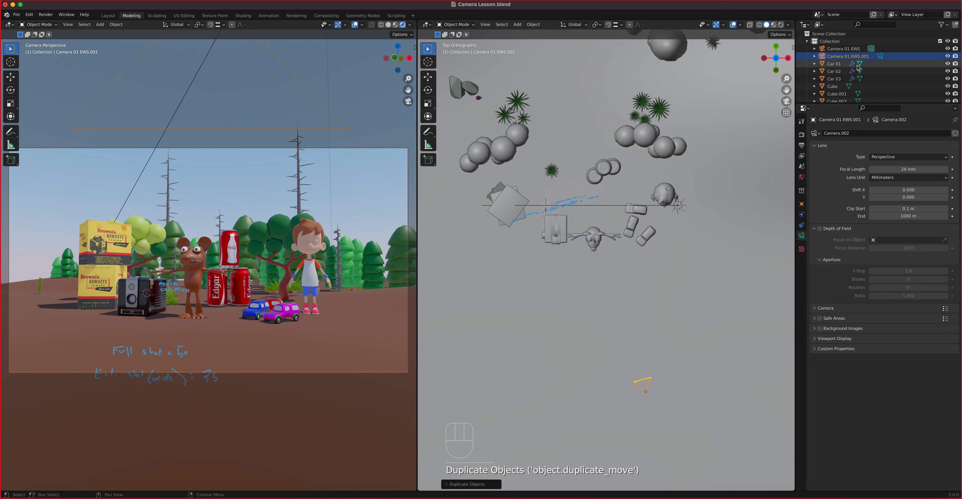
double_click(856, 57)
left_click_drag(878, 56, 849, 56)
key("BackSpace")
key("BackSpace")
type("w")
key("BackSpace")
type("2 WS")
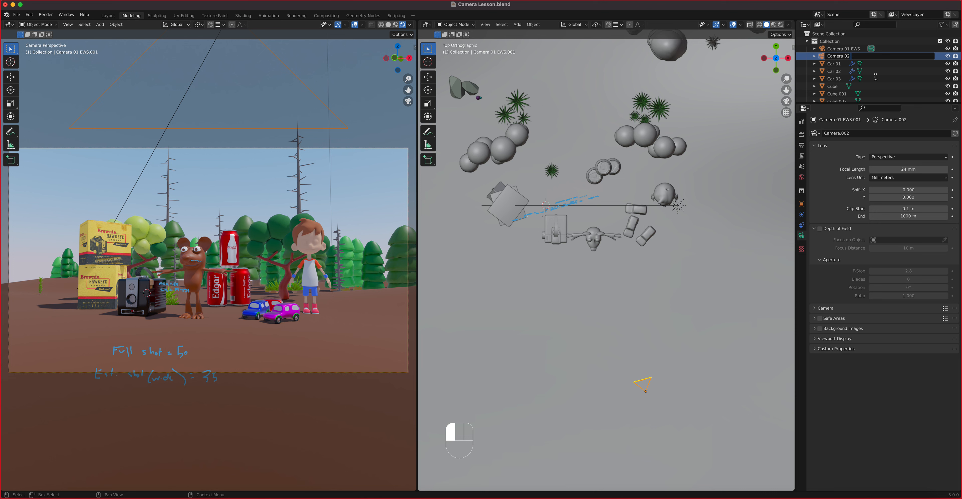
left_click(686, 274)
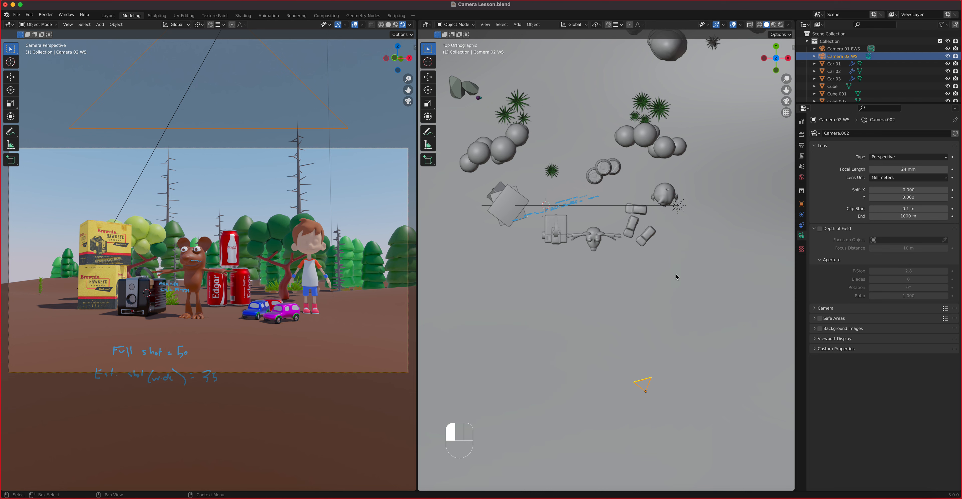
Step: Set Camera 02 WS's focal length to 35 mm
left_click(892, 169)
type("35")
key("Return")
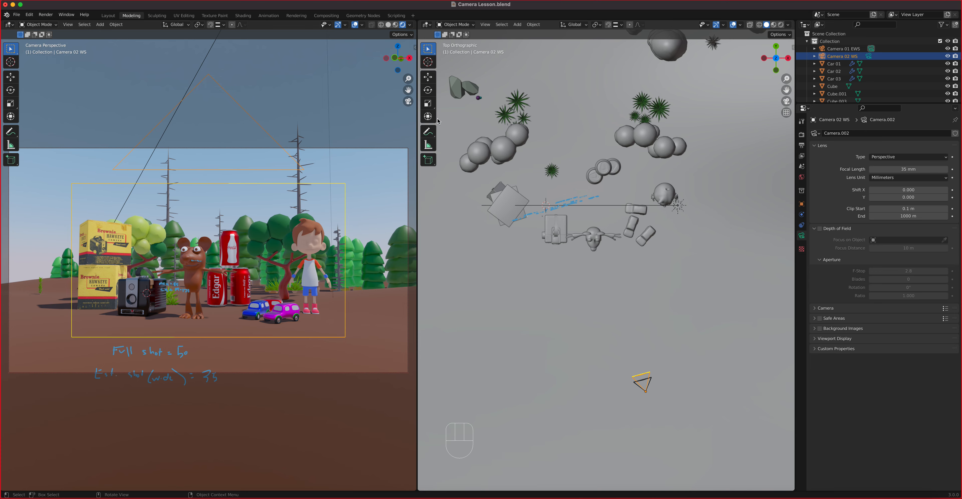
Step: Toggle the viewport out of camera view and back again, twice
left_click(408, 102)
left_click(408, 102)
left_click(408, 102)
left_click(408, 102)
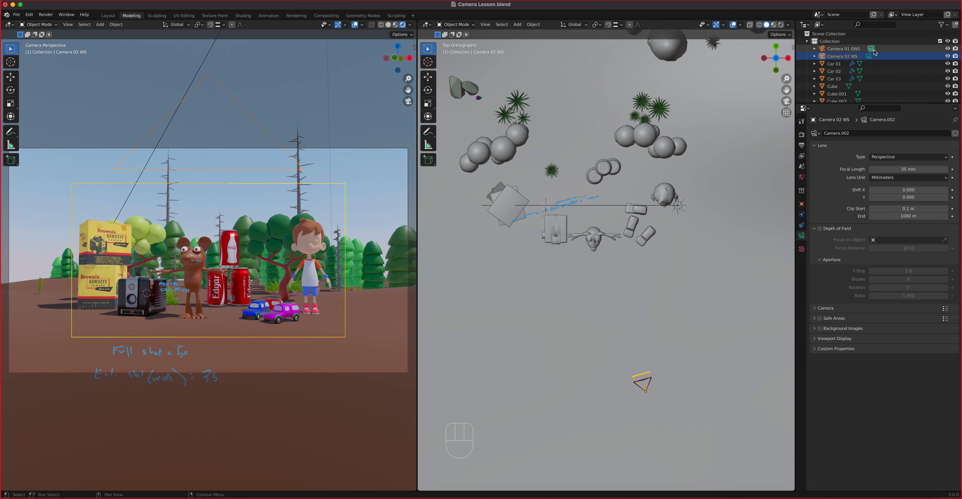
Step: Switch the active camera between Camera 01 EWS and Camera 02 WS, using Ctrl+Numpad 0
left_click(869, 57)
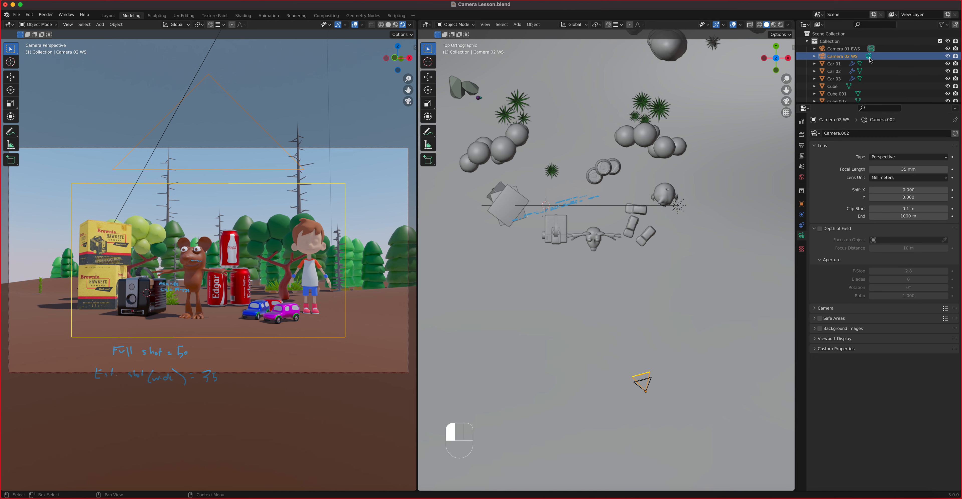
left_click(871, 49)
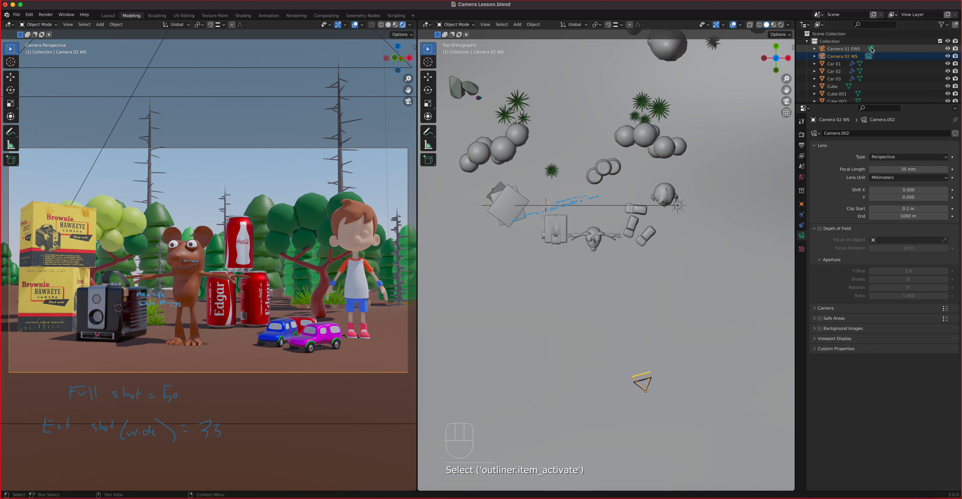
left_click(870, 56)
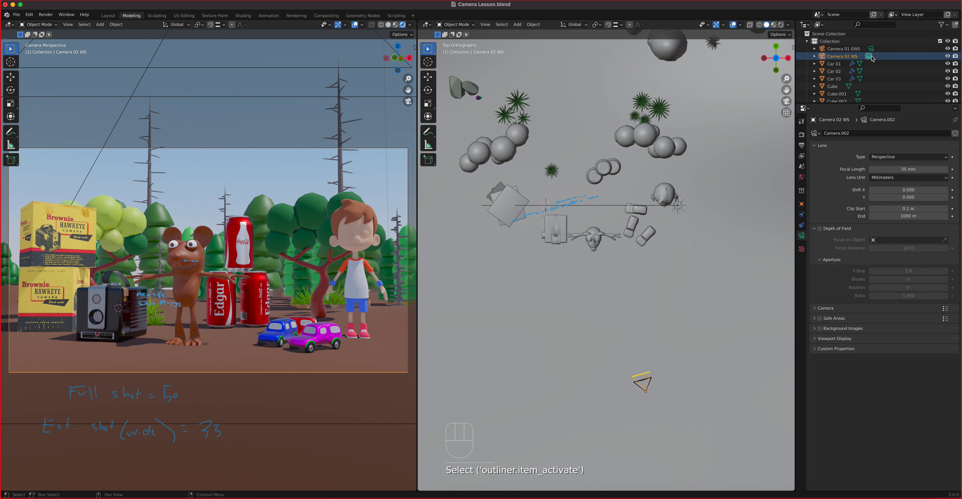
left_click(856, 49)
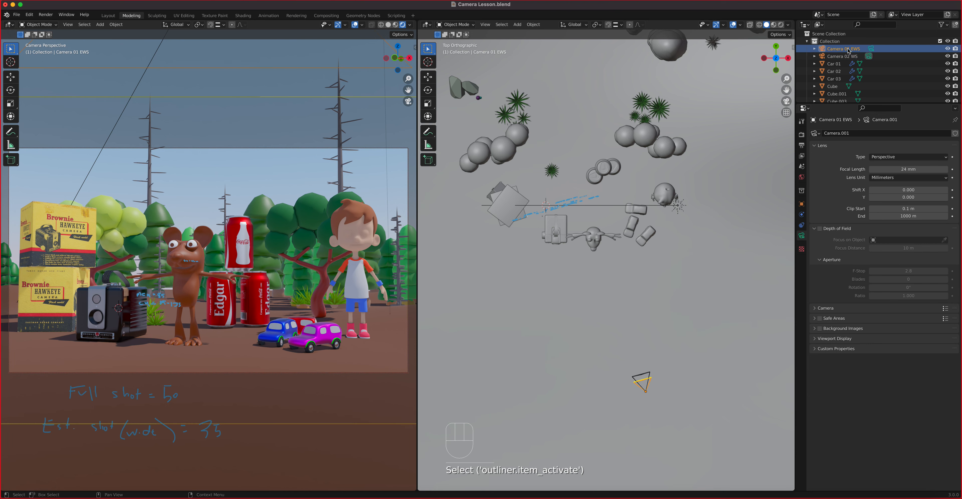
key("ctrl")
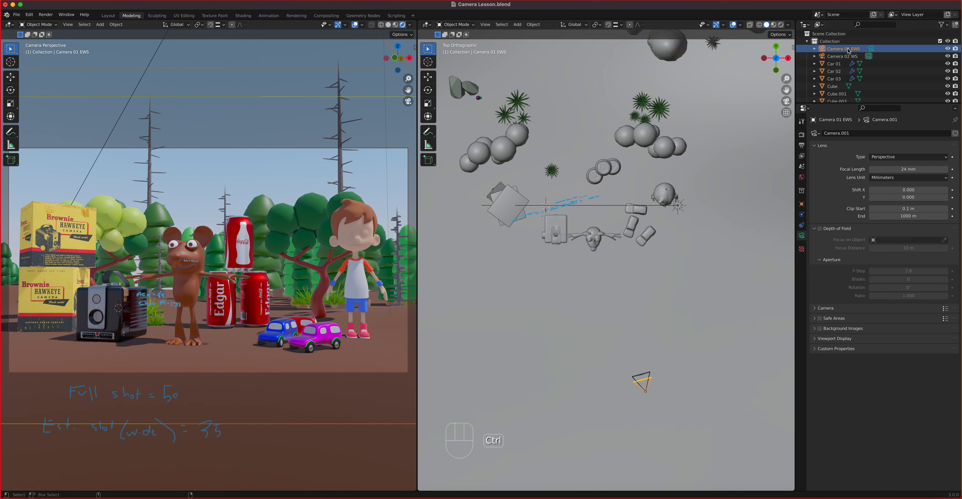
key("ctrl+KP_0")
key("ctrl+KP_0")
left_click(842, 56)
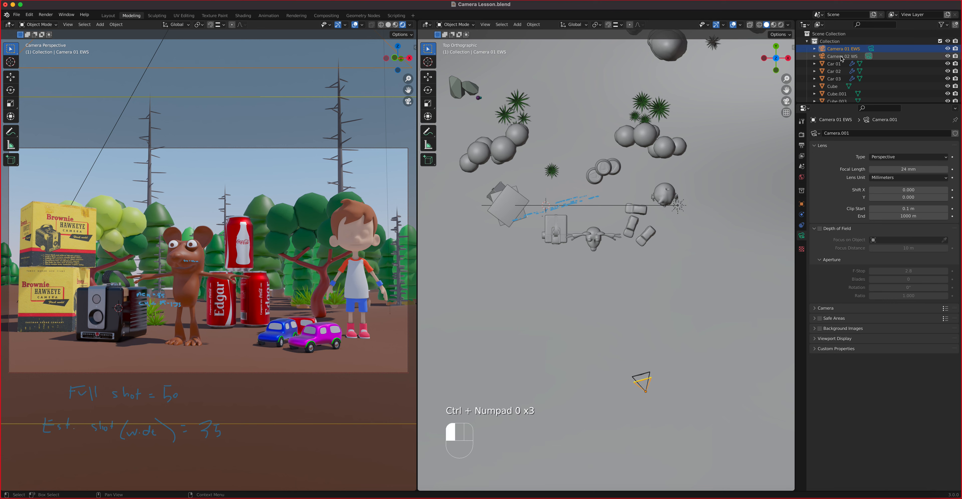
key("ctrl+KP_0")
key("ctrl+KP_0")
key("ctrl+KP_0")
key("ctrl+KP_0")
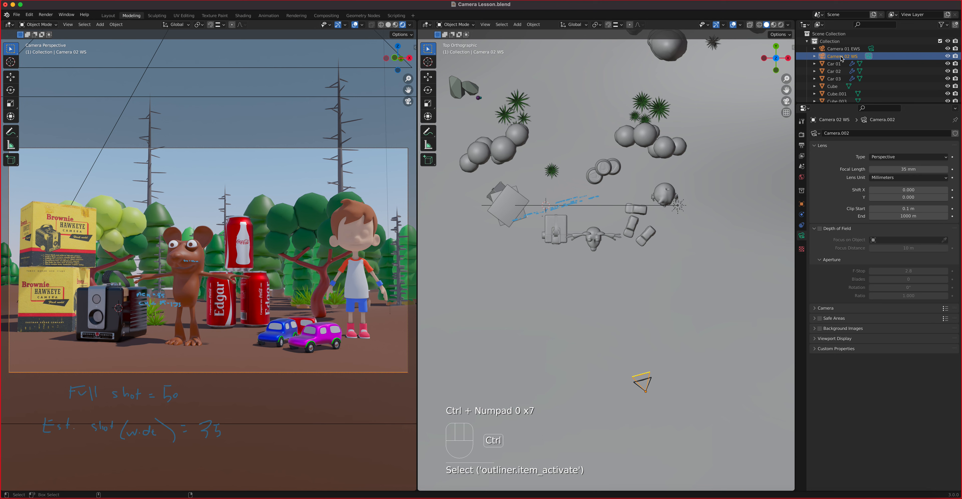
key("ctrl+KP_0")
key("ctrl+KP_0")
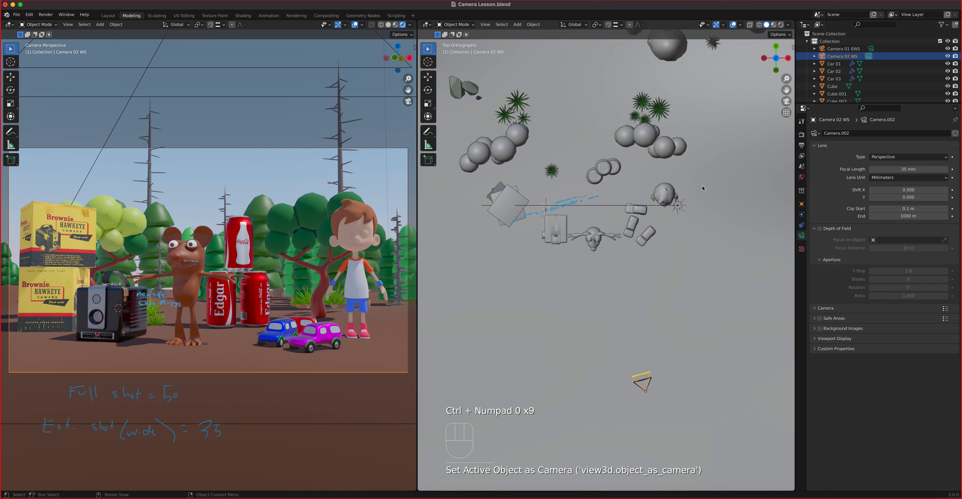
Step: Make Camera 01 EWS, then Camera 02 WS, the scene camera, and go to top view
left_click(842, 50)
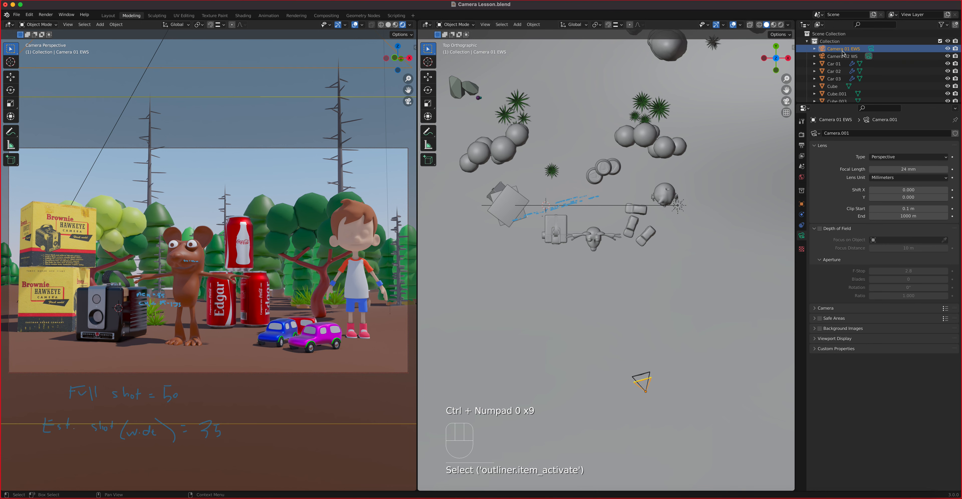
key("ctrl+KP_0")
key("ctrl+KP_0")
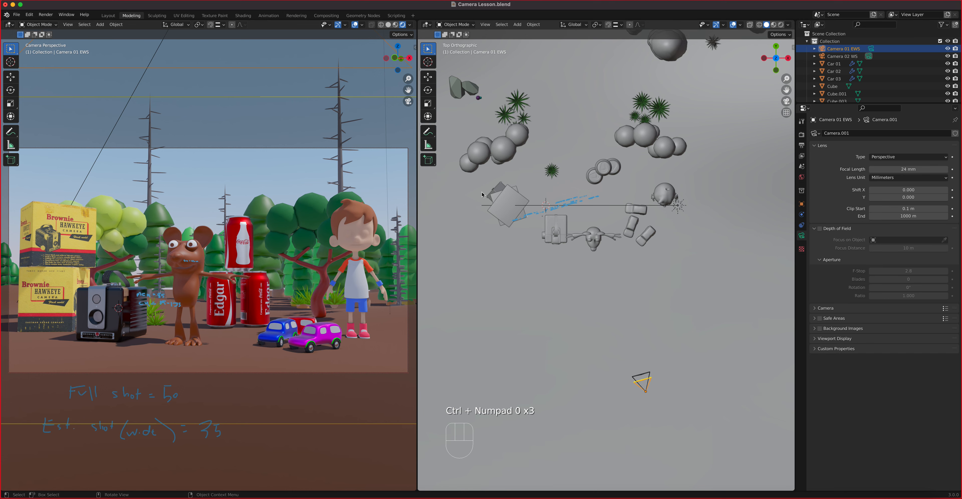
left_click(646, 376)
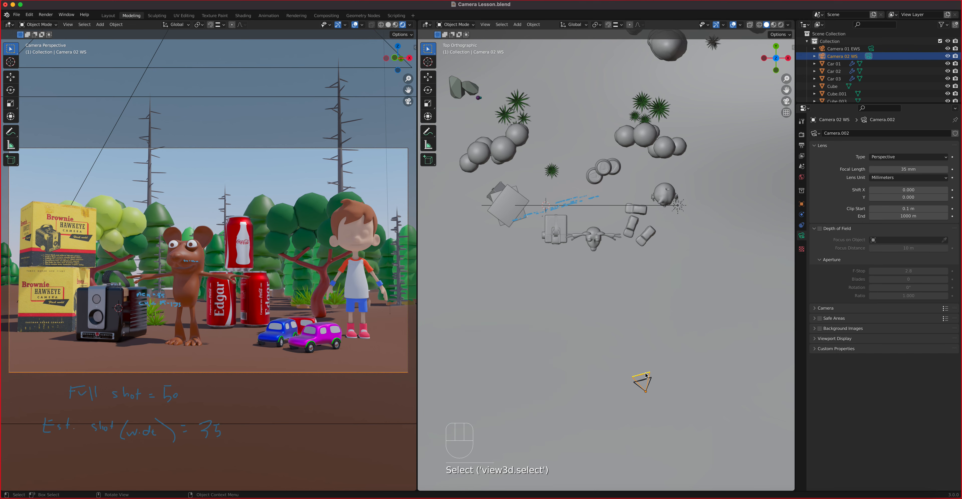
key("ctrl+KP_0")
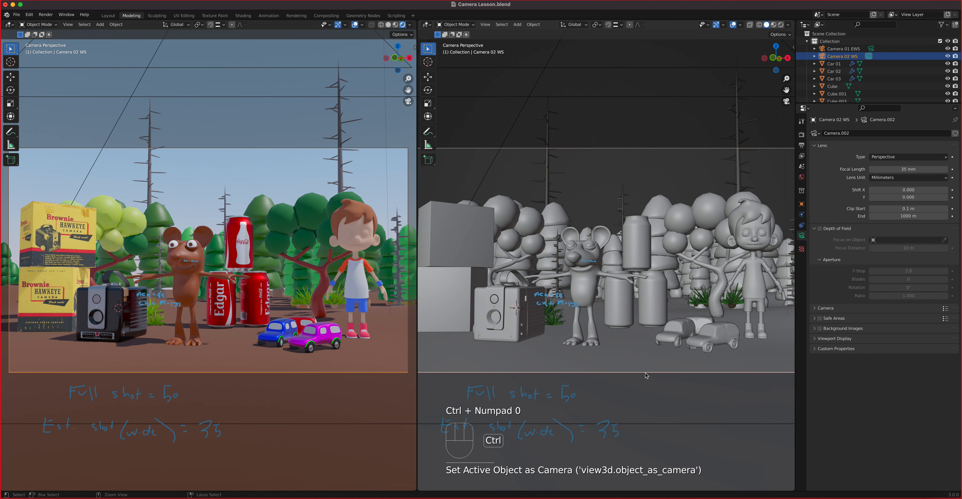
key("ctrl+KP_0")
key("ctrl+KP_0")
key("KP_7")
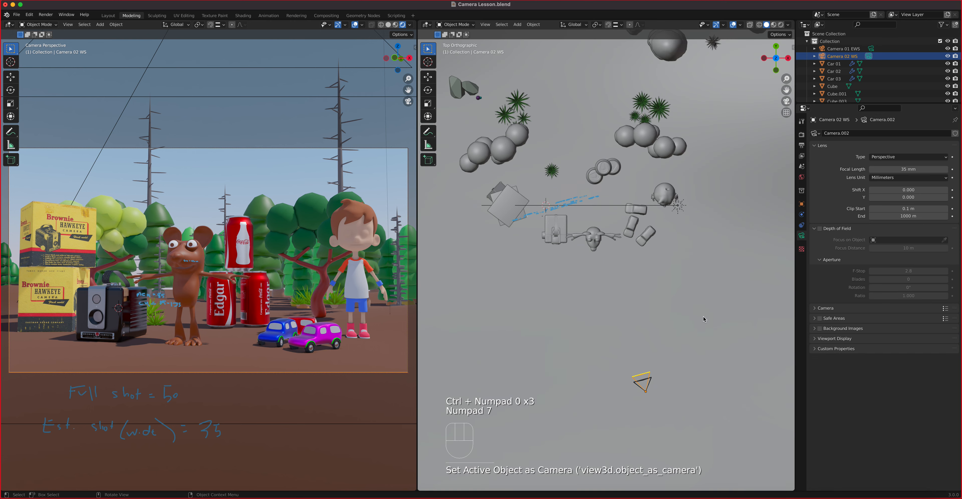
Step: Cycle the scene camera through Camera 01 EWS, ending with Camera 02 WS active
left_click(871, 49)
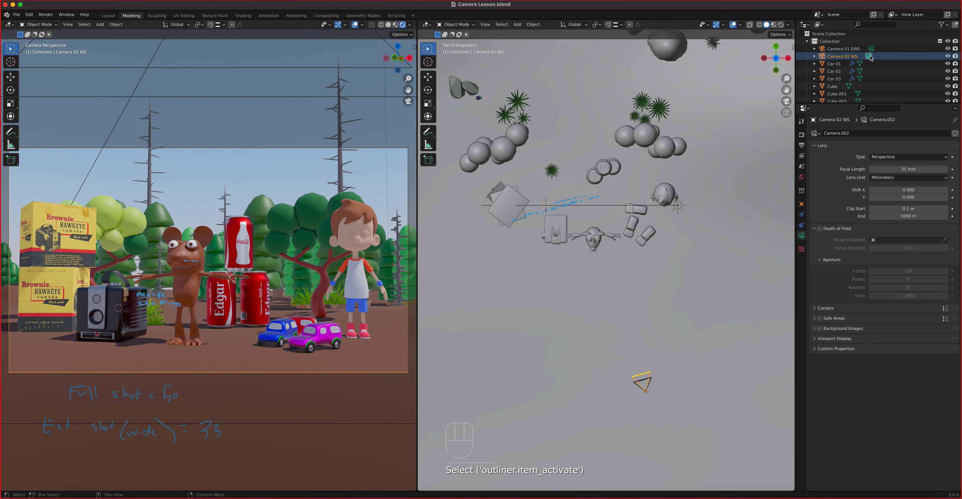
left_click(486, 24)
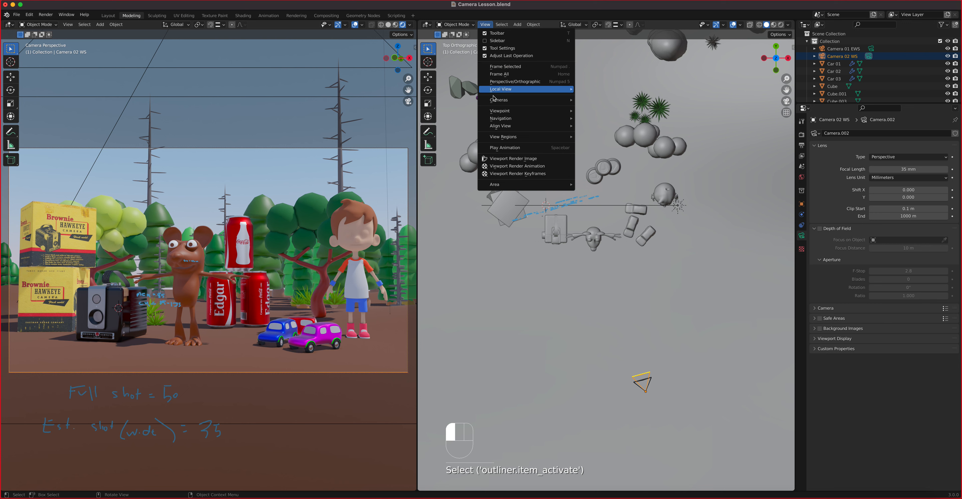
mouse_move(497, 100)
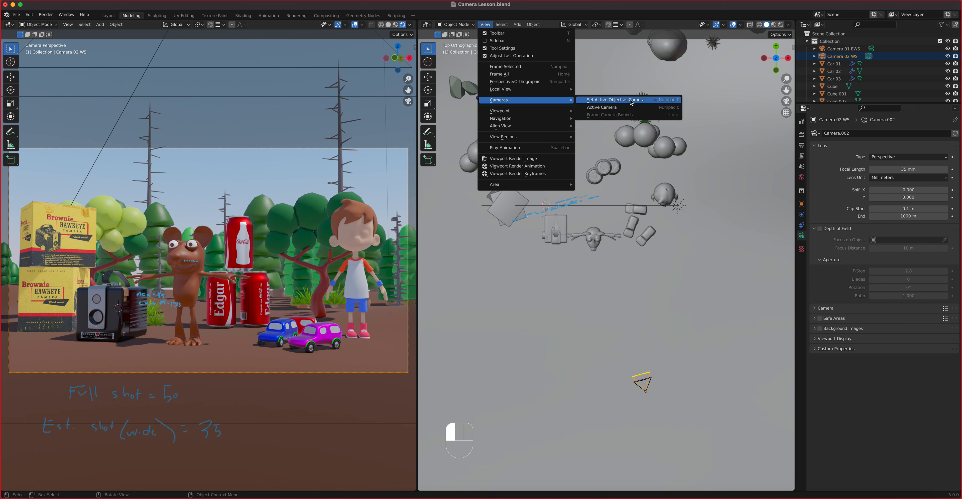
left_click(587, 80)
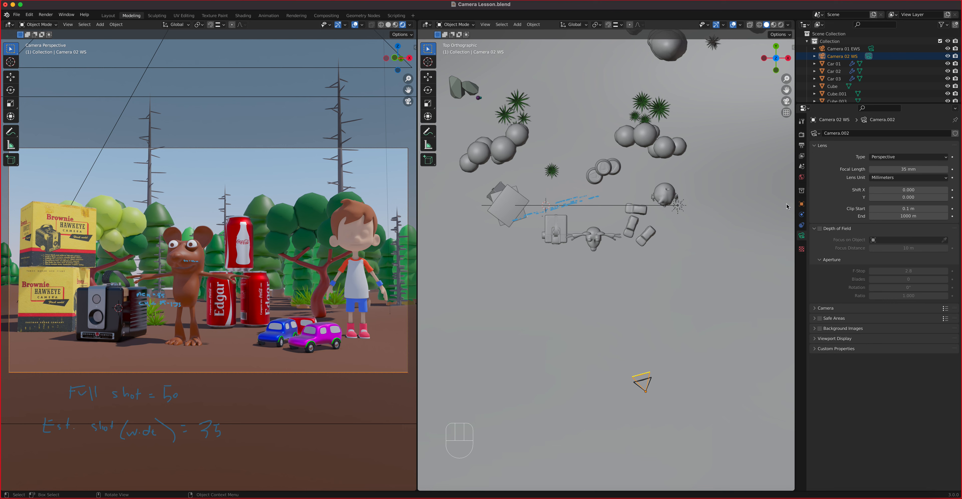
left_click(854, 50)
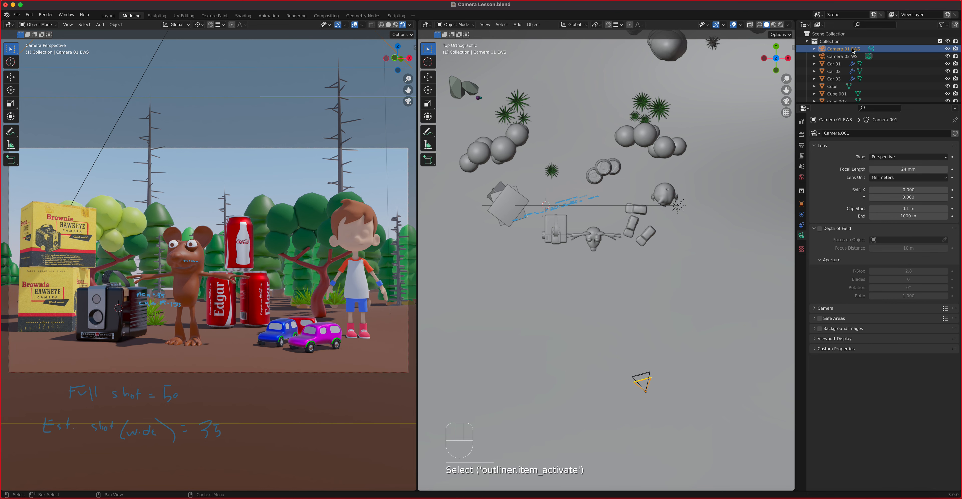
key("super+KP_0")
key("super+KP_0")
key("super+KP_0")
key("super+KP_0")
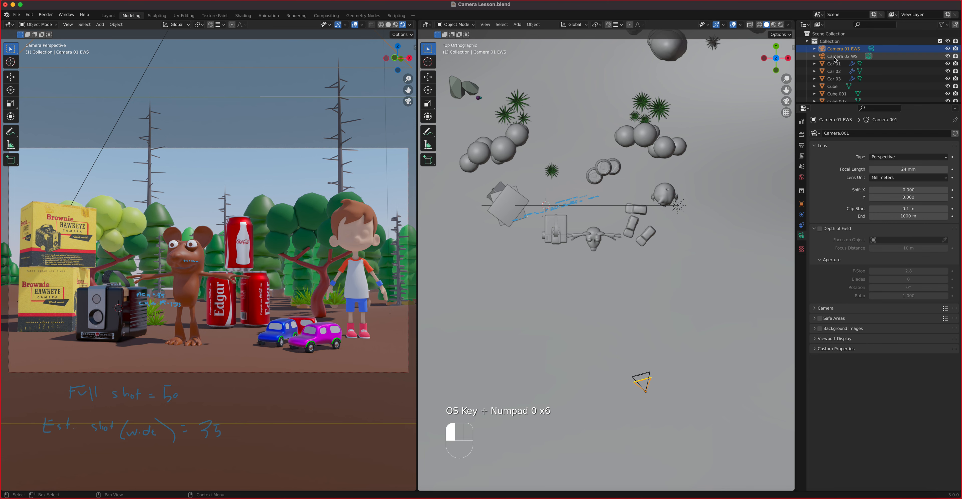
left_click(837, 57)
left_click(869, 56)
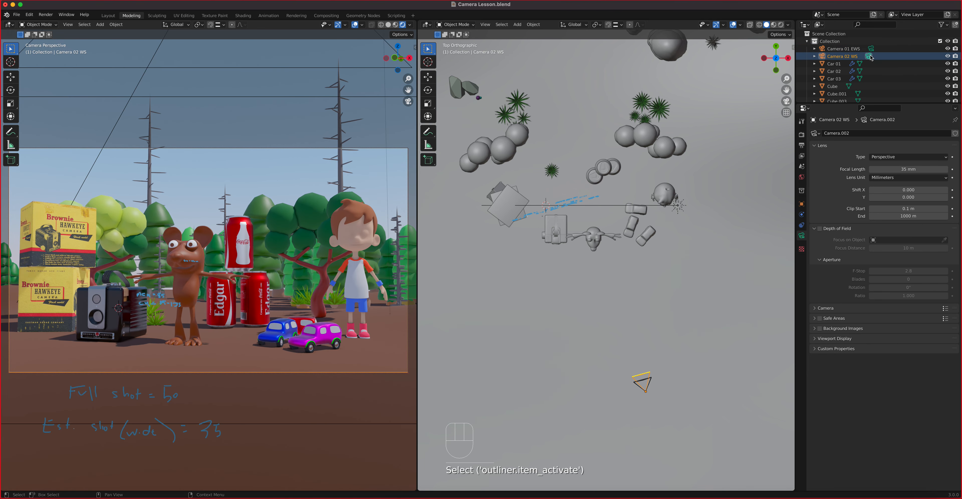
left_click(871, 49)
left_click(869, 56)
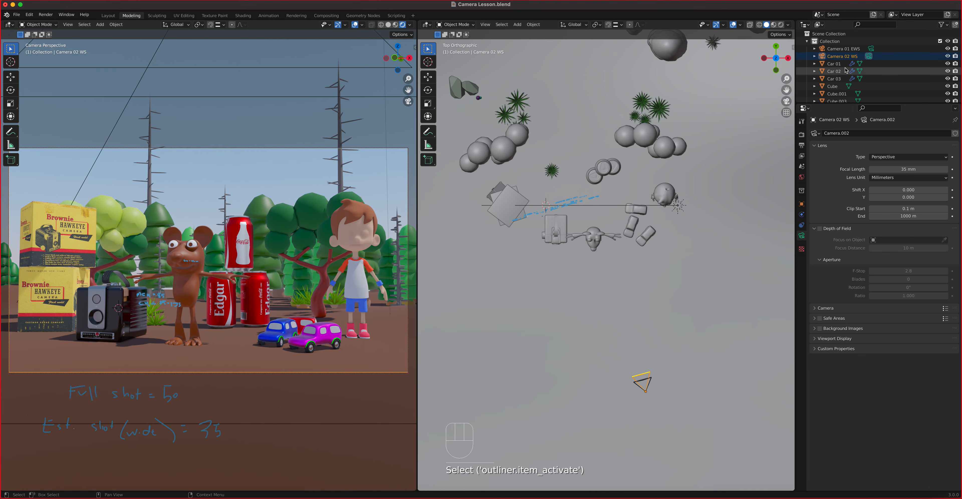
Step: Duplicate Camera 02 WS in place and rename the copy Camera 02 FS
key("shift+d")
key("Escape")
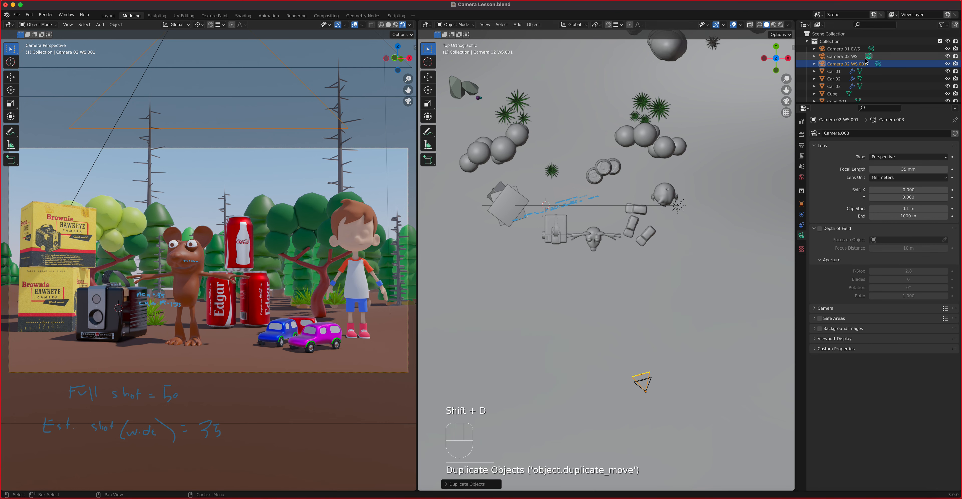
double_click(860, 64)
left_click(855, 64)
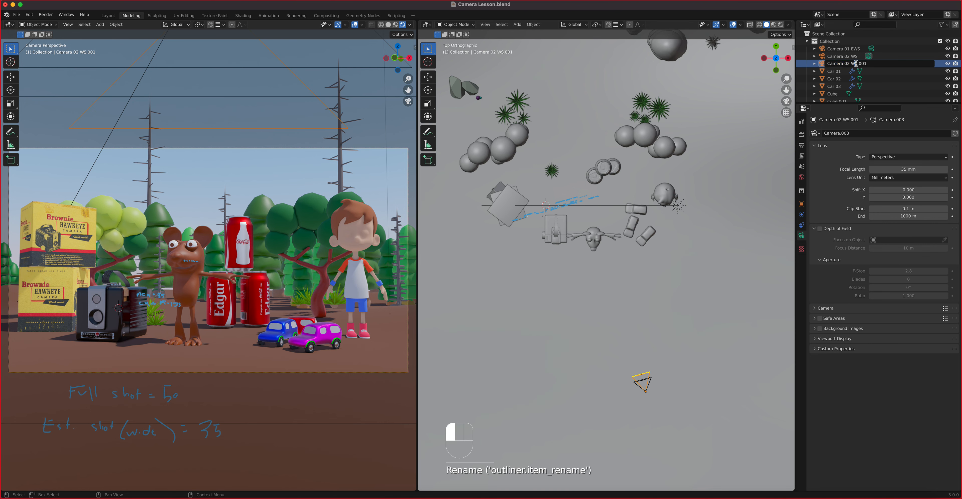
left_click_drag(853, 64, 880, 63)
type("N")
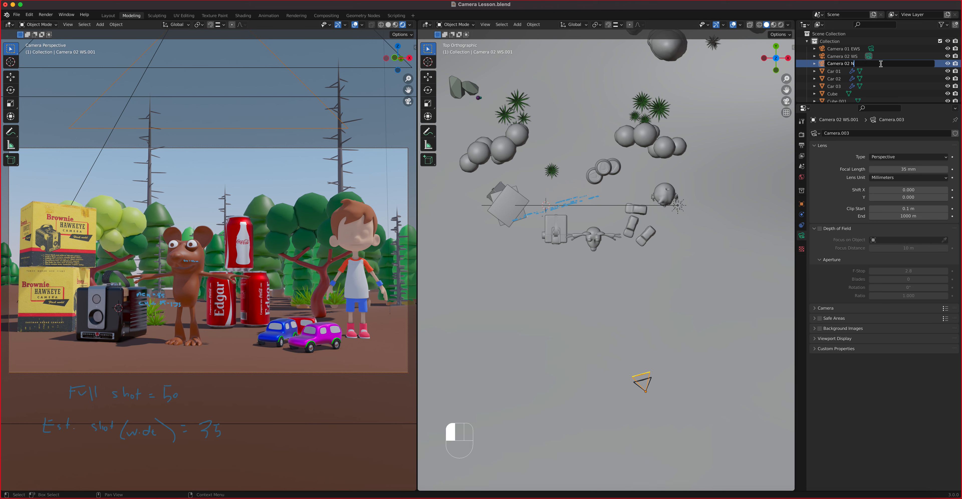
type("WS")
key("BackSpace")
key("BackSpace")
key("BackSpace")
type("FS")
key("Return")
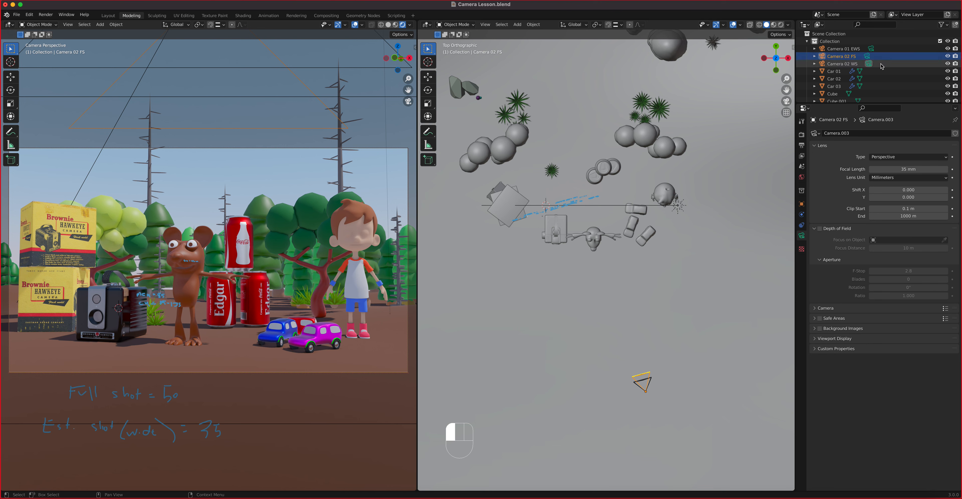
Step: Set the new camera's focal length to 50 mm
left_click(885, 170)
type("50")
key("Return")
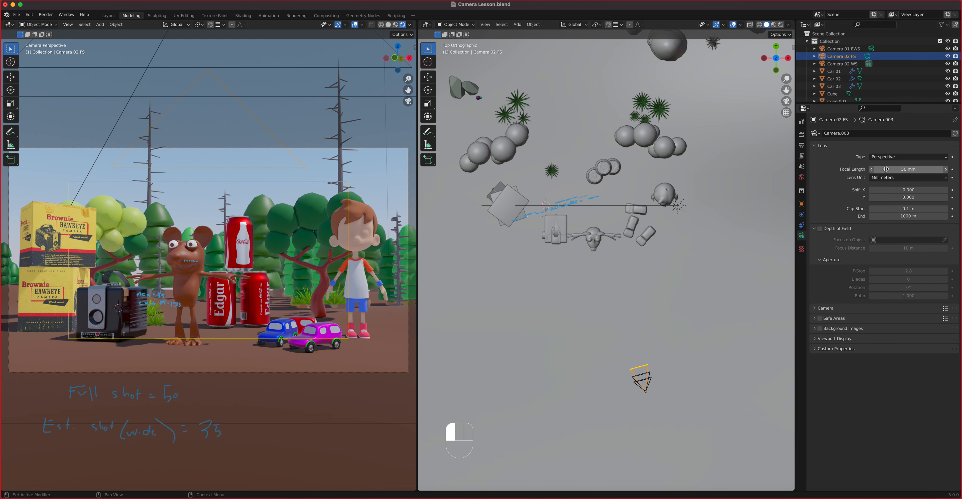
Step: Correct the name to Camera 03 FS and make it the active camera
left_click(851, 65)
double_click(850, 65)
left_click(850, 64)
left_click(848, 57)
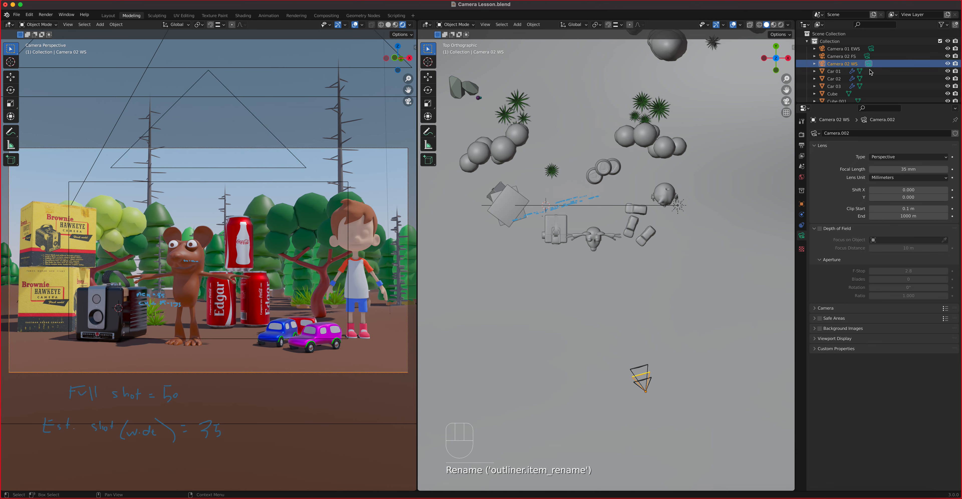
double_click(849, 56)
left_click(849, 56)
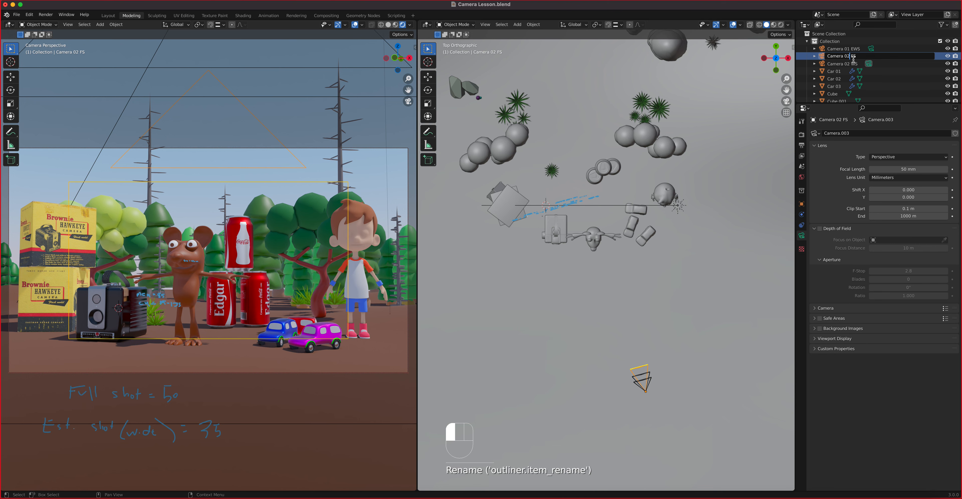
type("3")
key("Return")
left_click(867, 64)
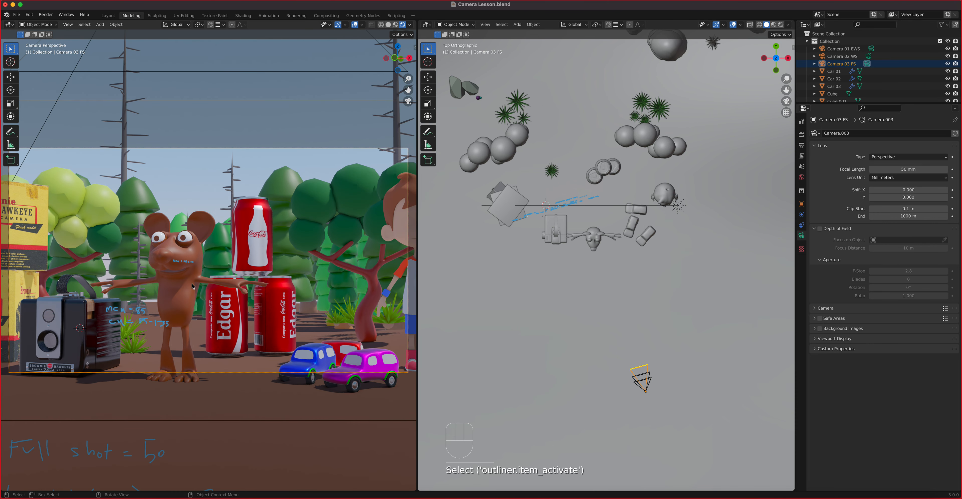
Step: Pan Camera 03 FS toward the mouse and box camera, then compare it with Camera 01 EWS and Camera 02 WS
key("shift")
middle_click_drag(245, 303, 306, 286, "shift")
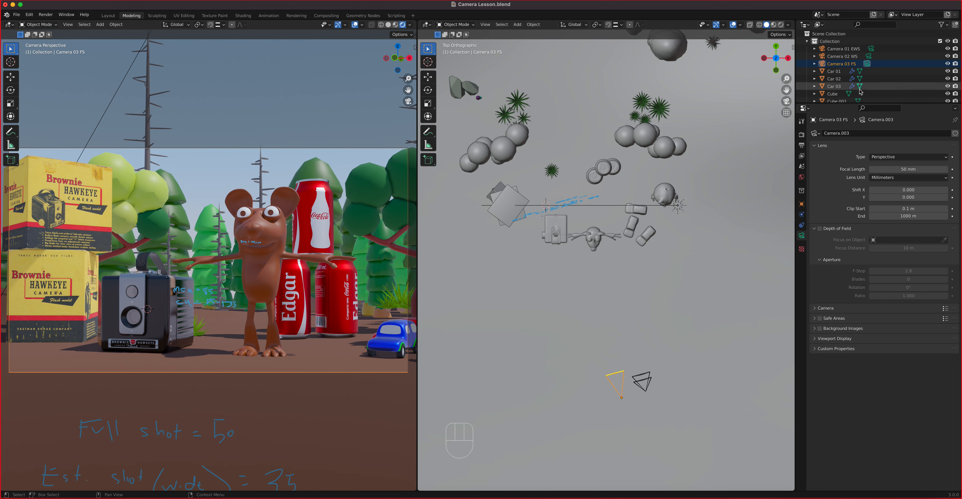
left_click(872, 50)
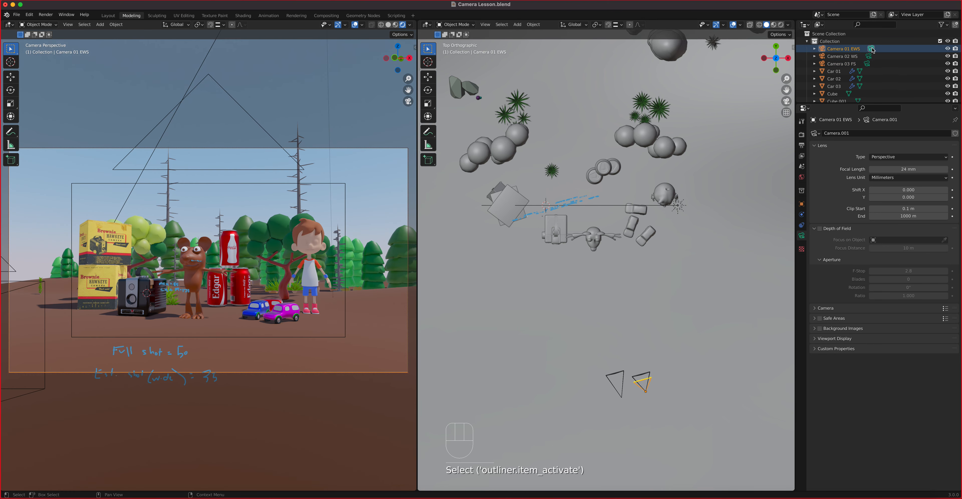
left_click(870, 56)
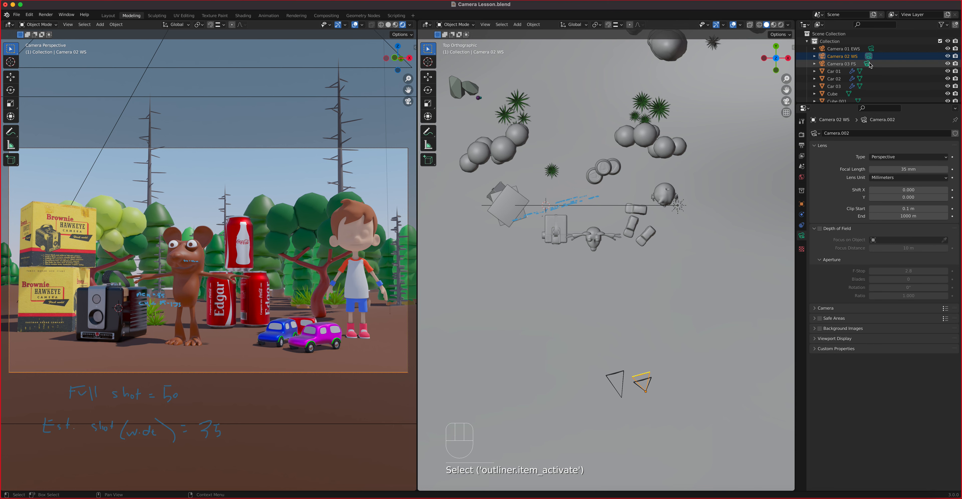
left_click(869, 64)
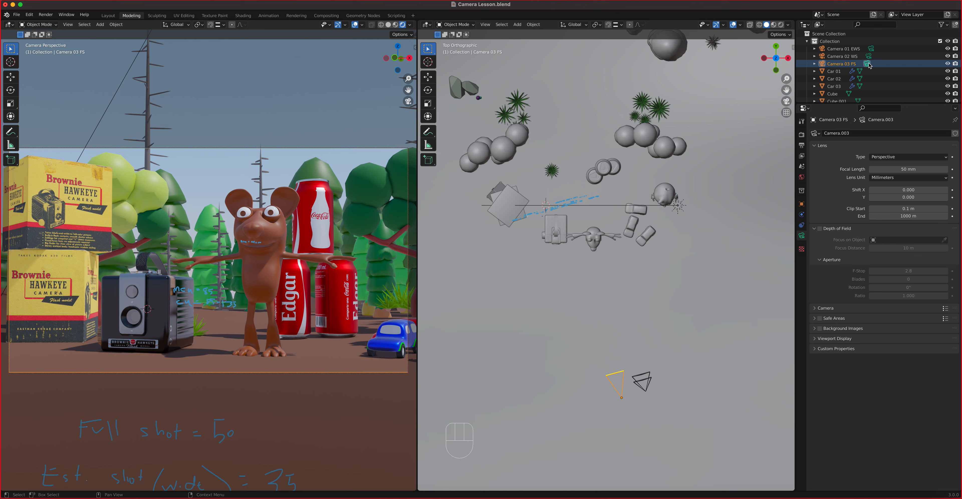
Step: Duplicate Camera 03 FS in place and rename the copy Camera 04 MS
key("shift+d")
right_click(621, 382)
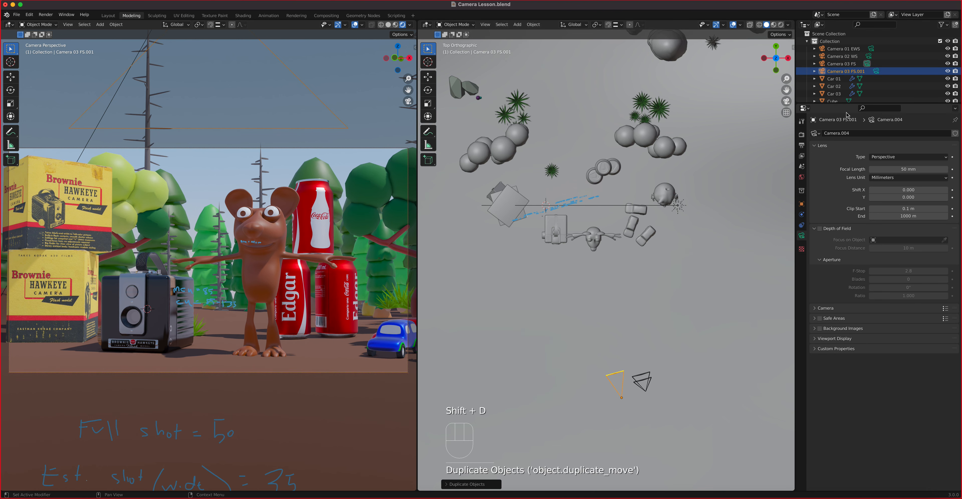
double_click(852, 75)
left_click(850, 63)
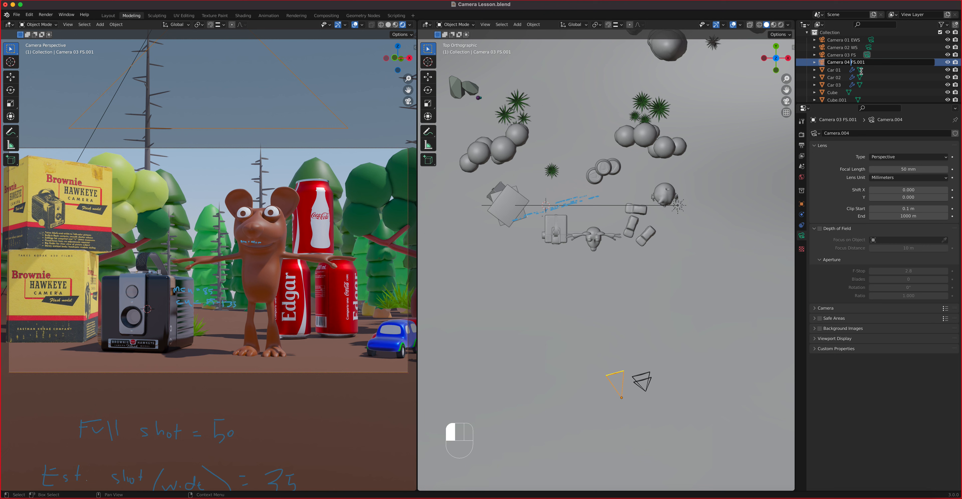
left_click_drag(854, 61, 870, 63)
key("BackSpace")
key("BackSpace")
type("MS")
key("Return")
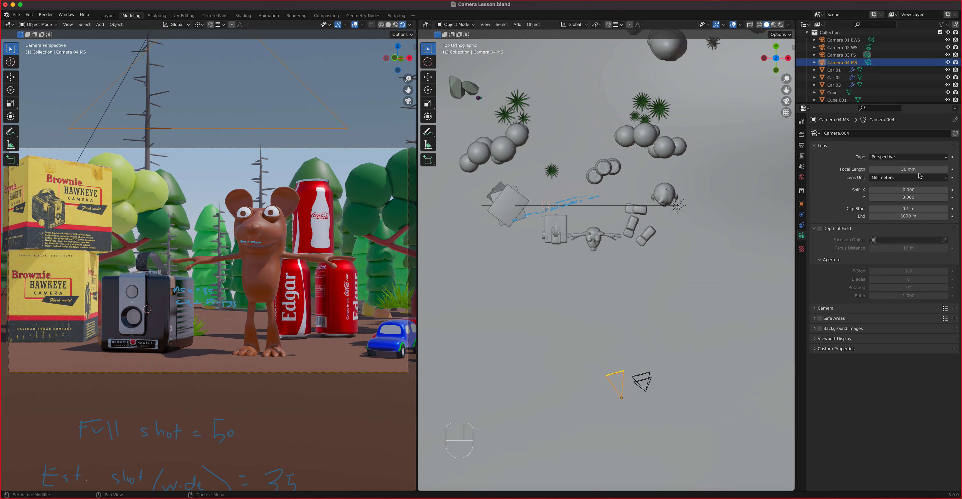
Step: Make Camera 04 MS active and frame a medium shot of the boy beside the cans
left_click(867, 62)
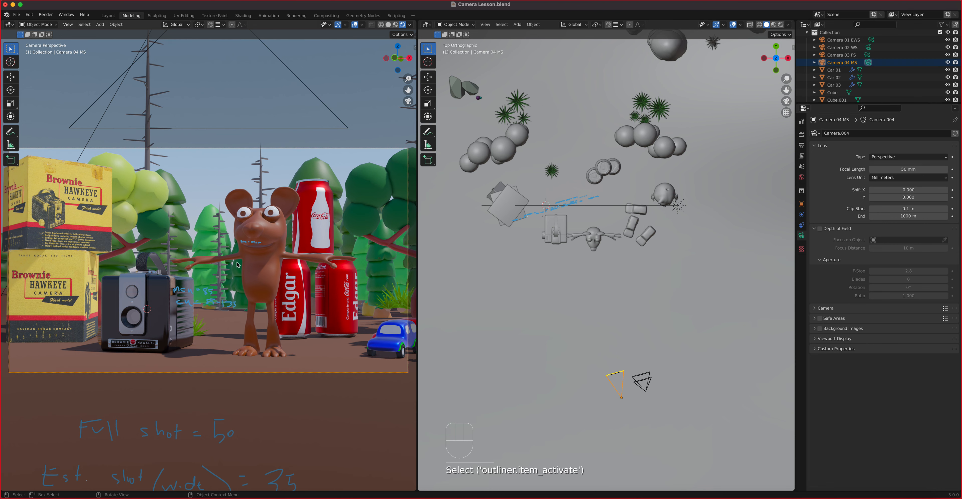
middle_click_drag(264, 284, 329, 298, "shift")
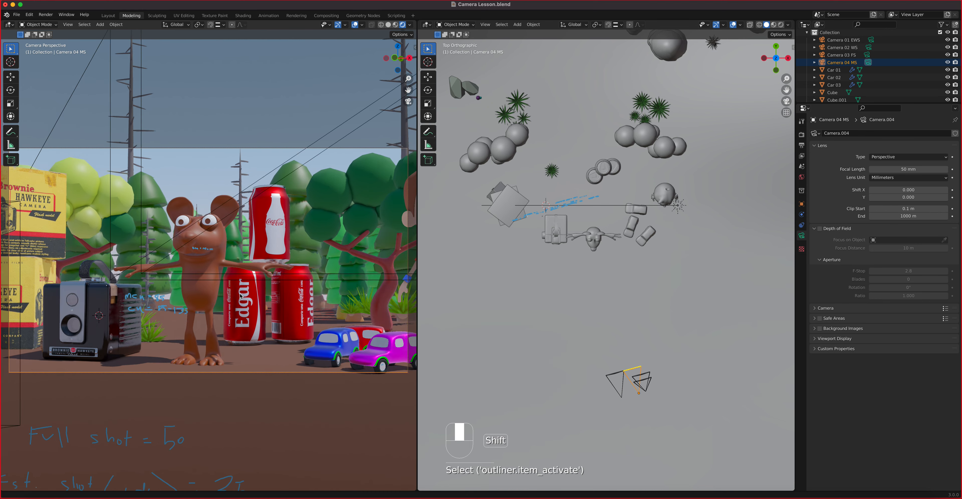
scroll(285, 301, "up", 3)
scroll(285, 300, "up", 3)
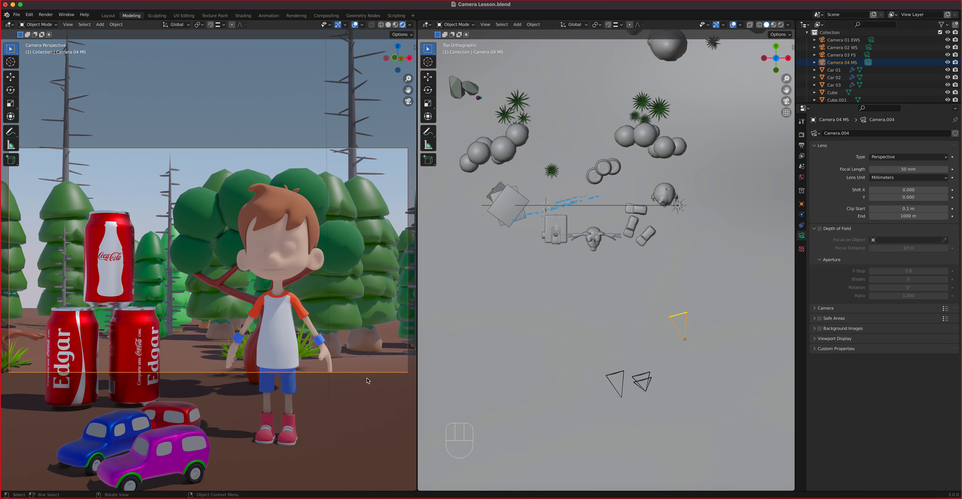
Step: Preview each shot in turn, from Camera 01 EWS through Camera 04 MS
left_click(870, 64)
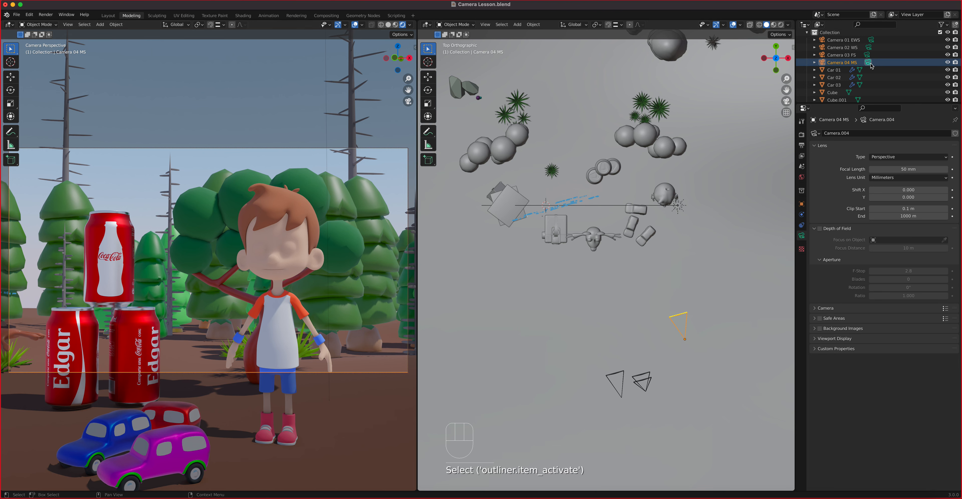
left_click(871, 41)
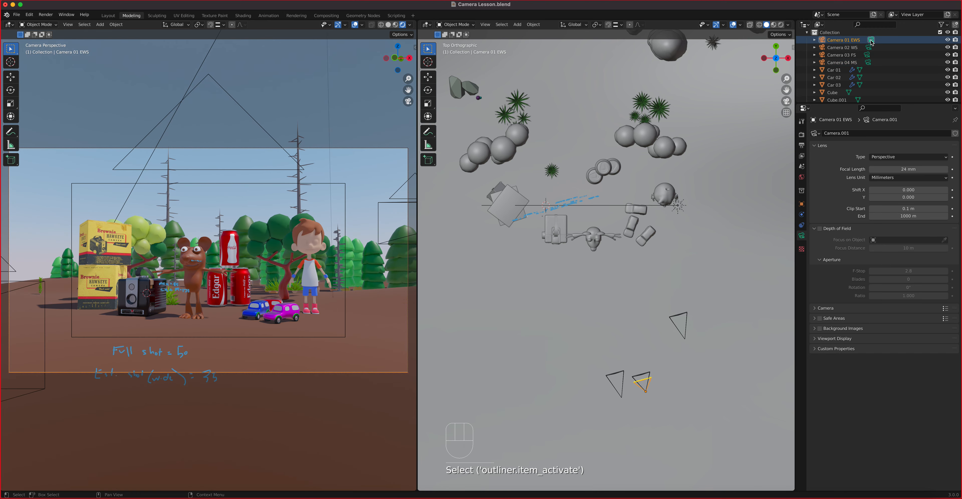
left_click(869, 47)
left_click(869, 56)
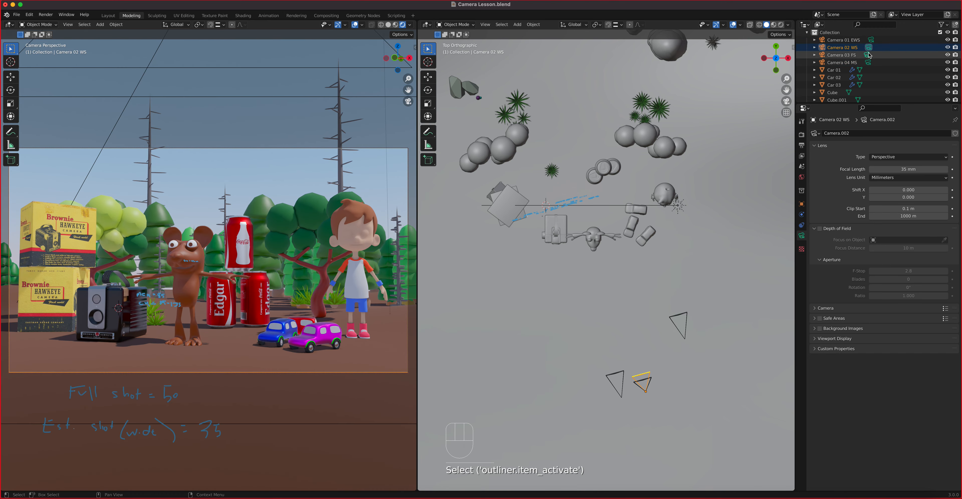
left_click(868, 63)
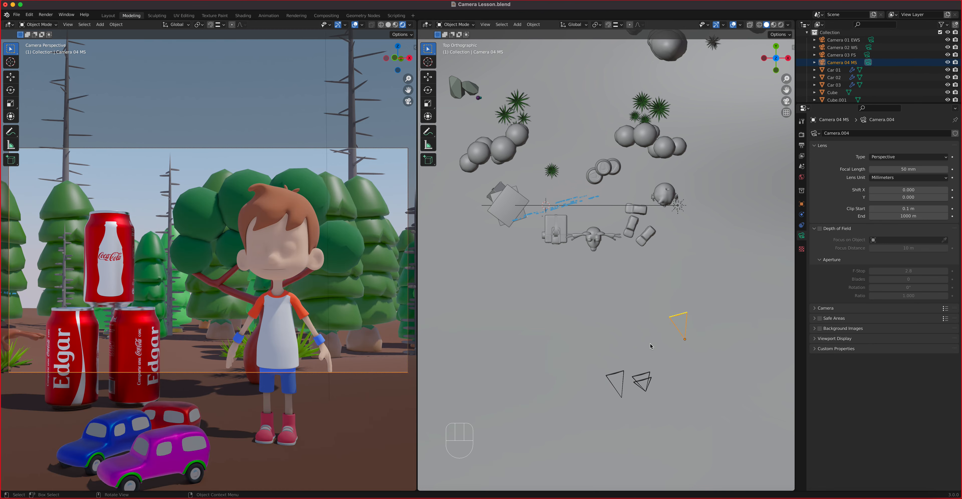
Step: Duplicate Camera 04 MS in place and rename the copy Camera 05 MCU
key("shift+d")
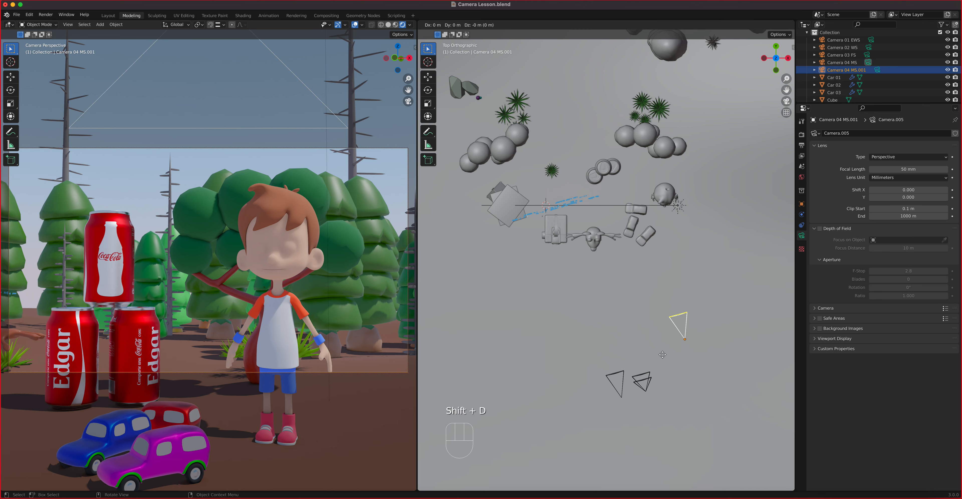
left_click(662, 354)
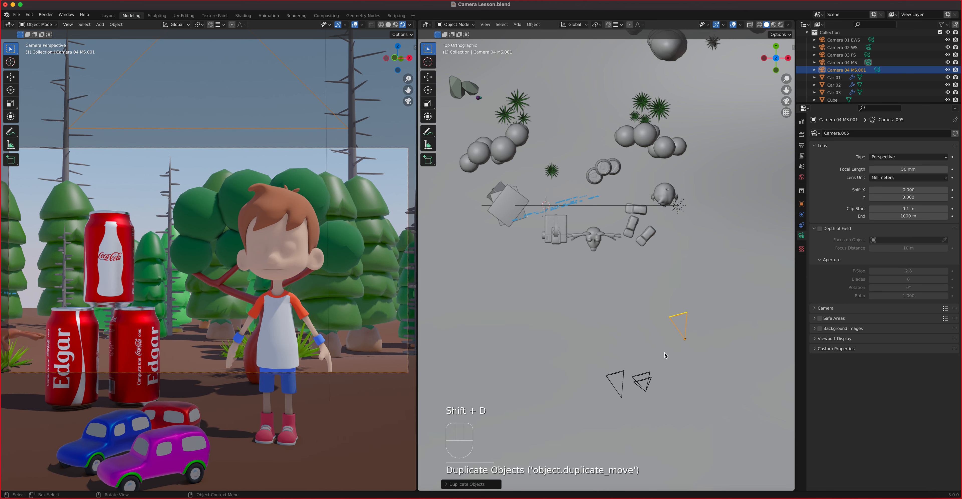
double_click(855, 69)
left_click(857, 65)
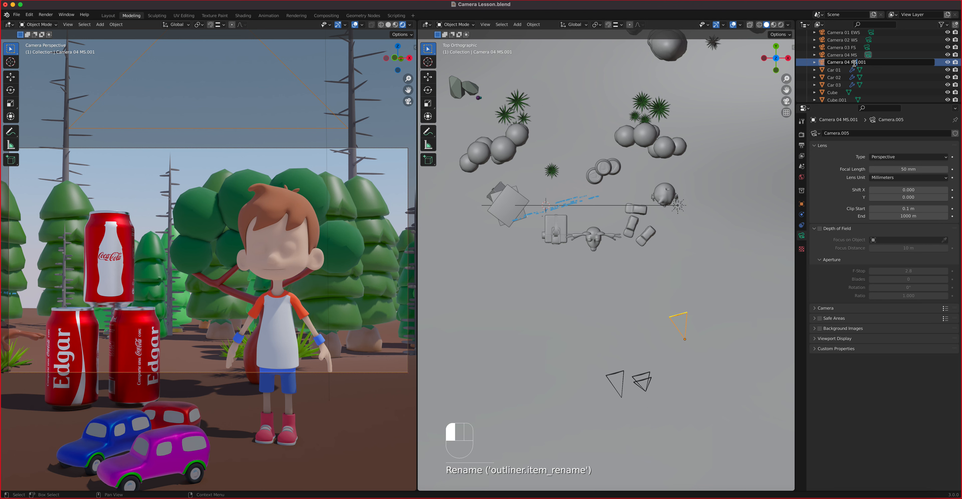
left_click_drag(850, 62, 875, 61)
key("BackSpace")
key("BackSpace")
key("BackSpace")
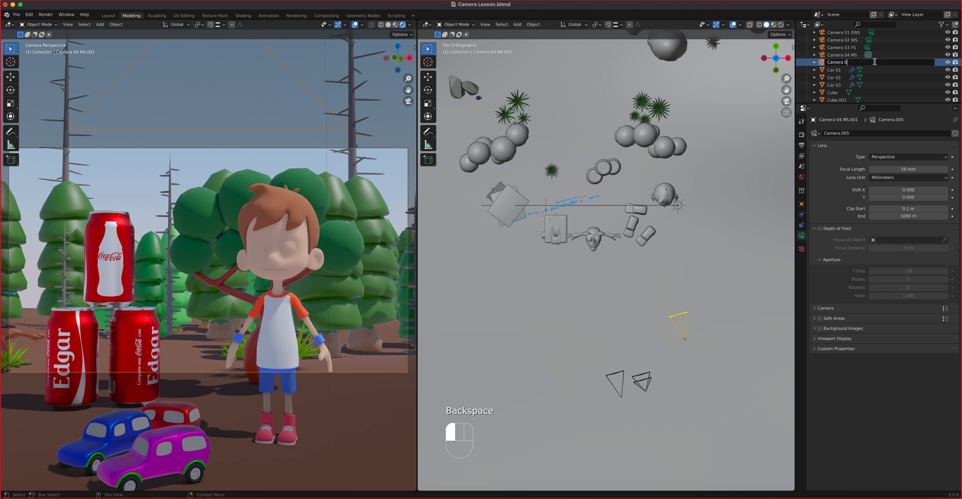
type("5 MCU")
key("Return")
Step: Give Camera 05 MCU an 85 mm lens and frame the boy further left
left_click(902, 170)
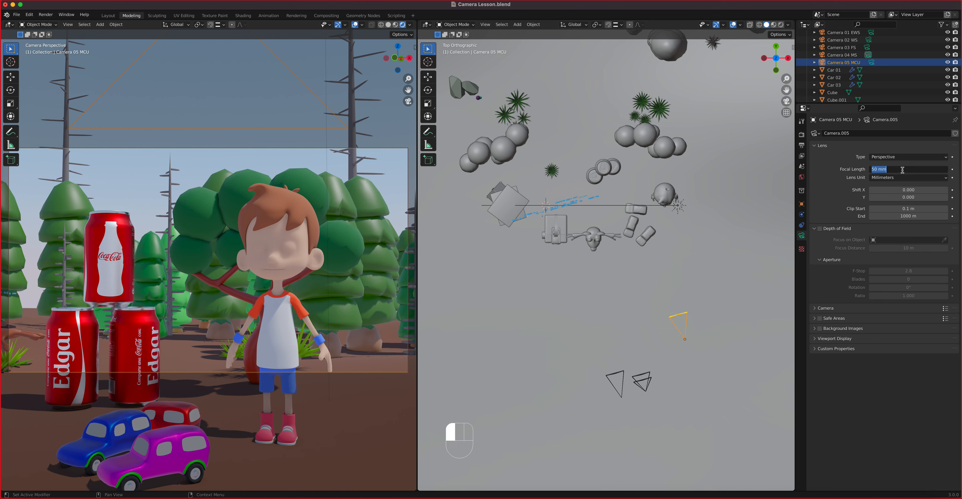
type("85")
key("Return")
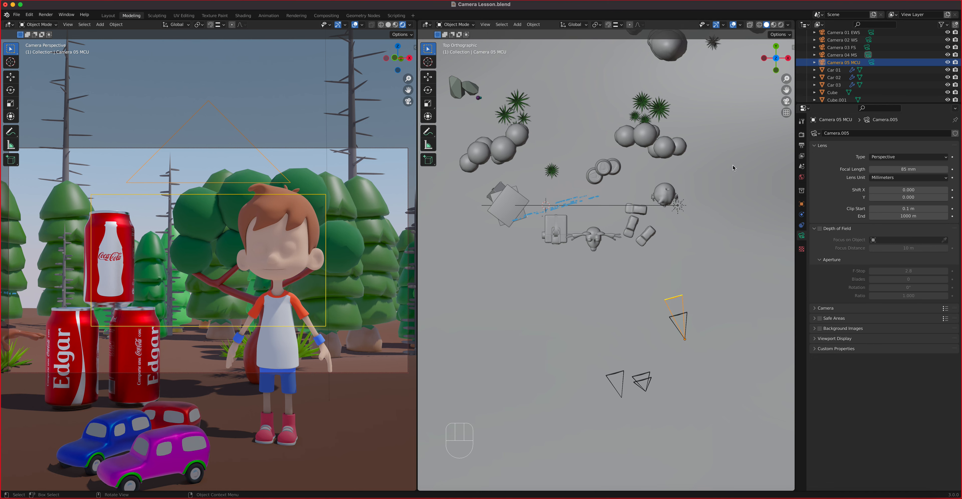
left_click(872, 62)
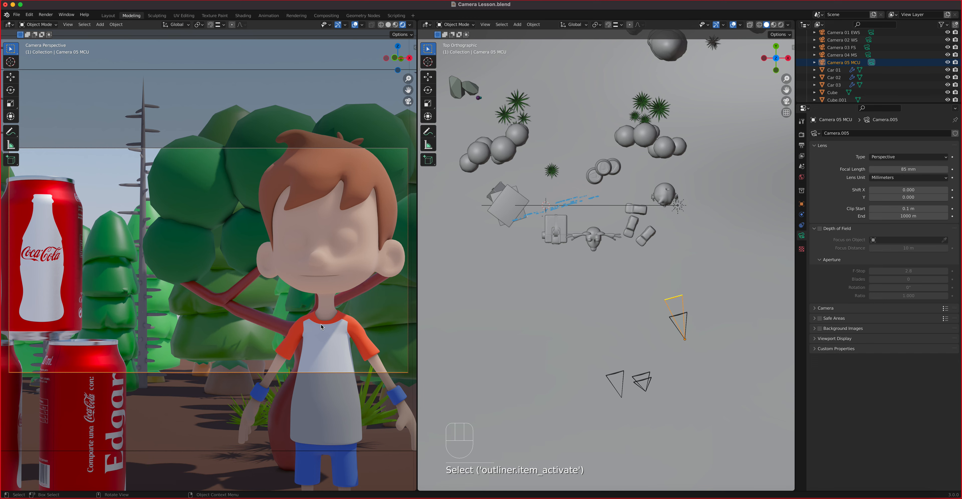
middle_click_drag(320, 325, 273, 327, "shift")
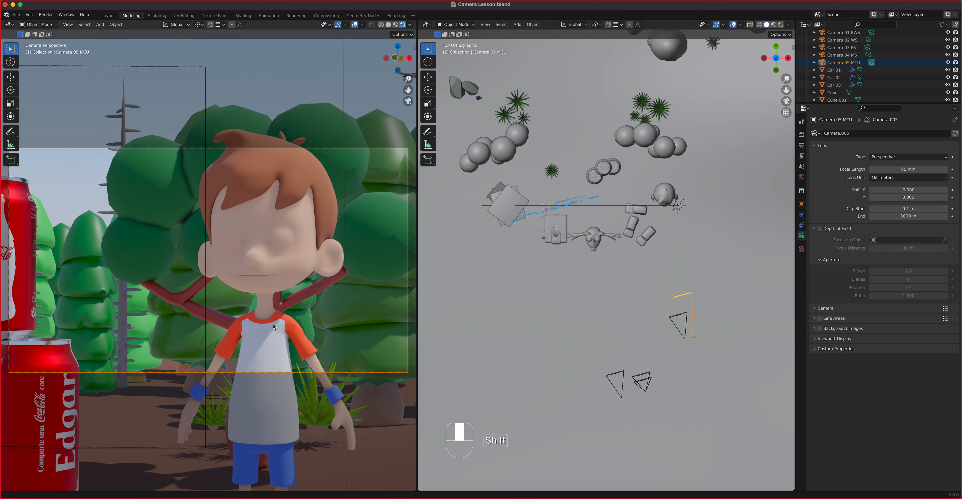
Step: Compare the Camera 05 MCU shot against Camera 04 MS and Camera 03 FS
left_click(867, 55)
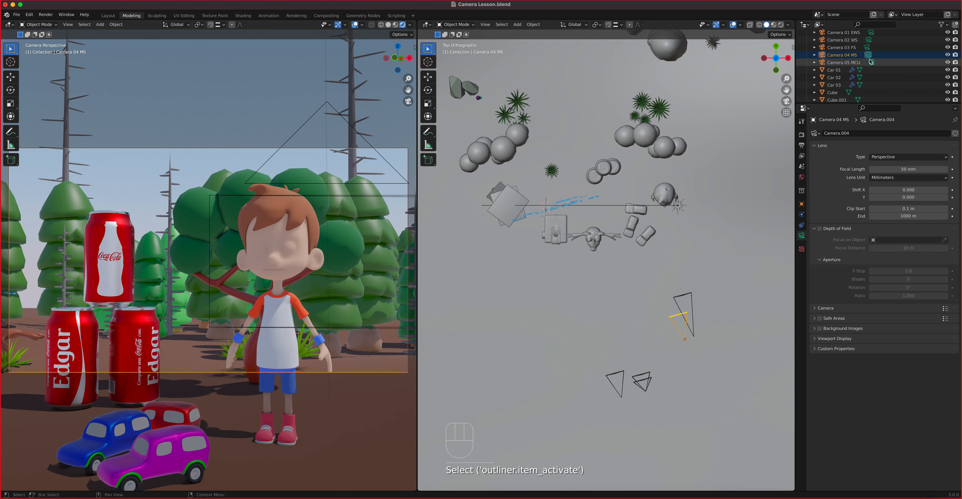
left_click(871, 62)
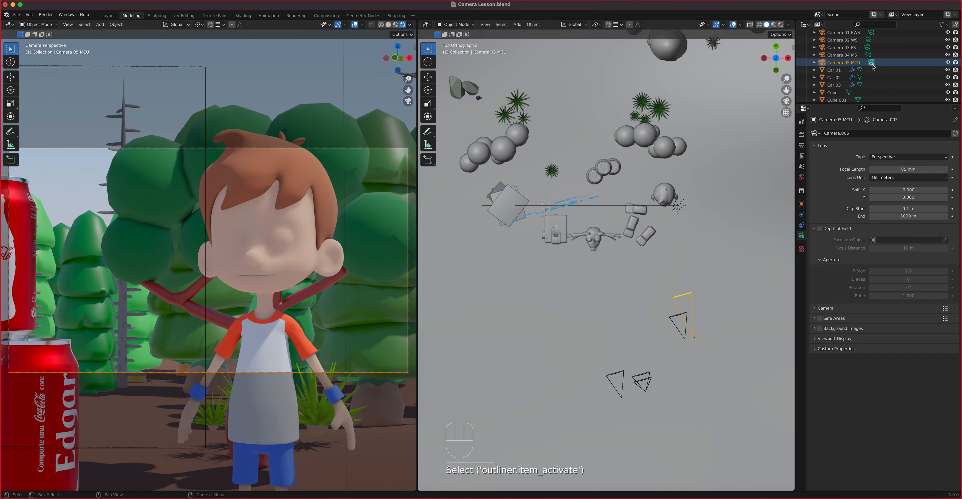
left_click(866, 47)
left_click(872, 63)
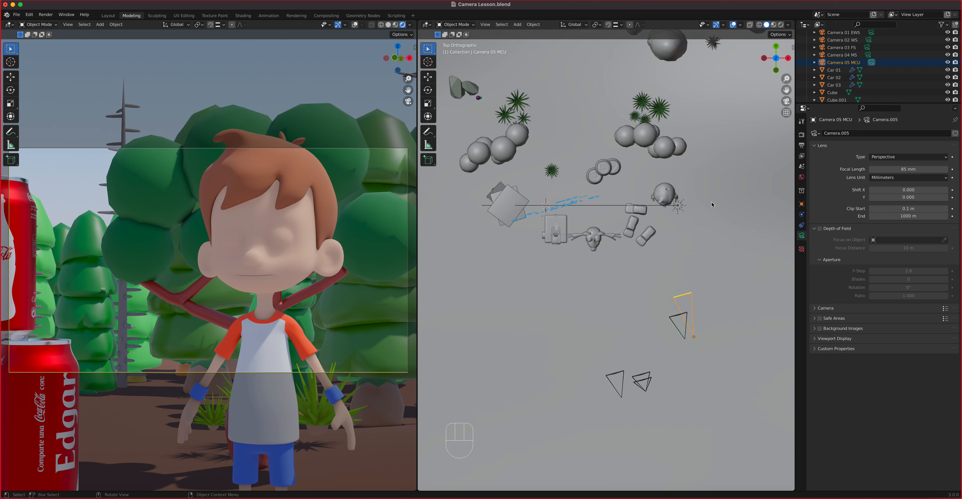
Step: Duplicate Camera 05 MCU in place and rename the copy Camera 06 CU
key("shift+d")
right_click(696, 317)
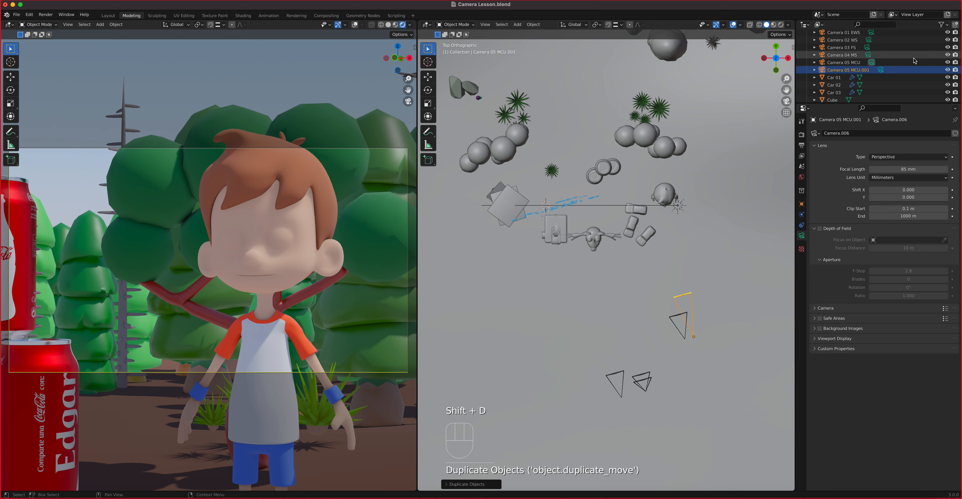
double_click(867, 71)
left_click(852, 63)
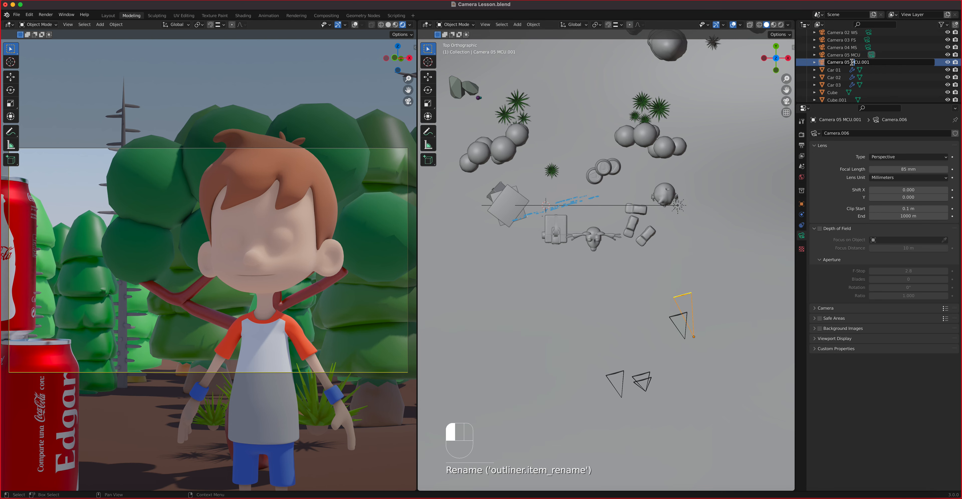
left_click_drag(847, 62, 895, 60)
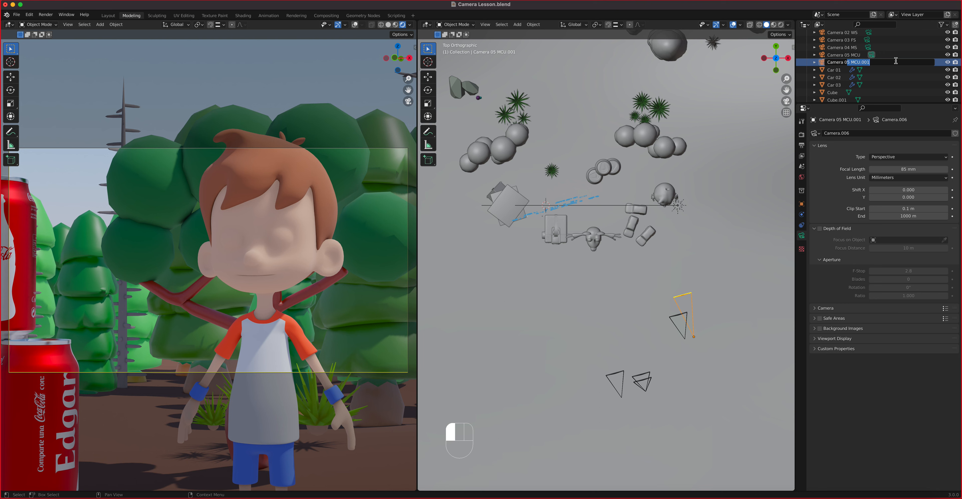
type("6 CU")
left_click(878, 71)
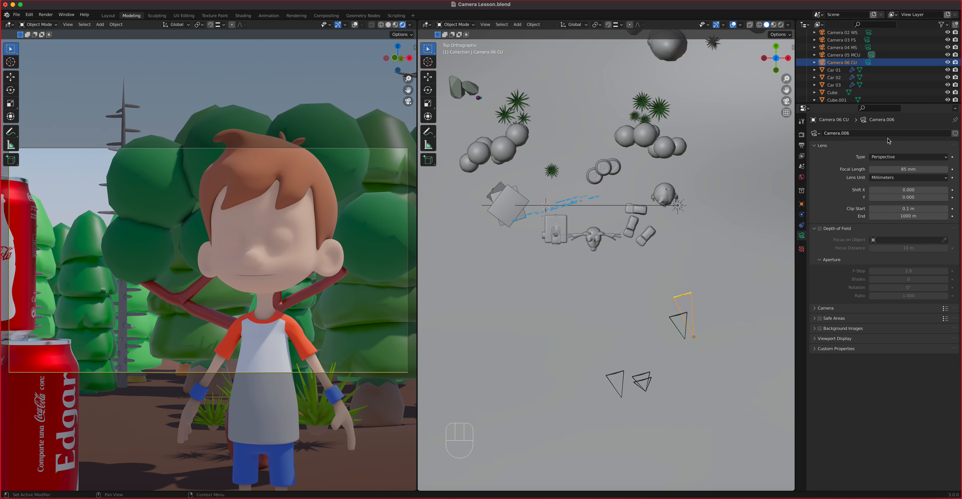
Step: Set Camera 06 CU's focal length to 135 mm
left_click(908, 171)
type("135")
key("Return")
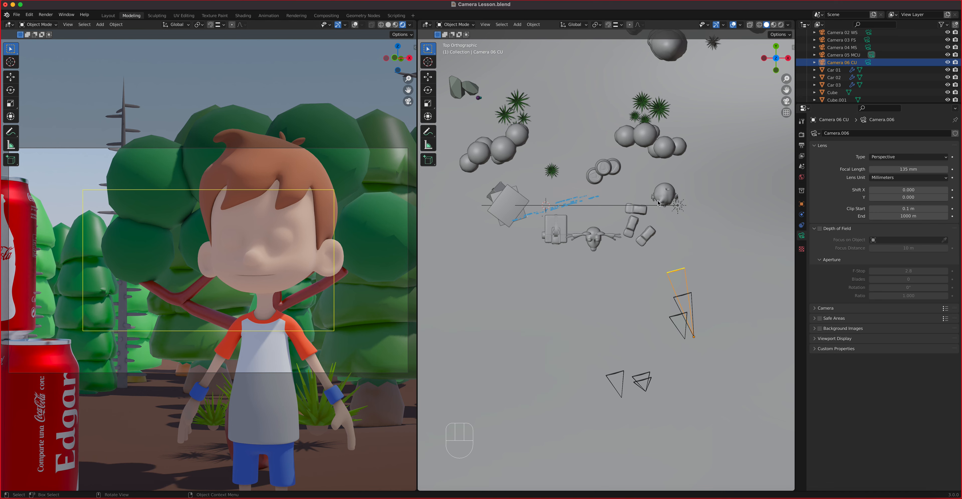
Step: Look through Camera 06 CU and frame a close-up of the mouse's face
left_click(868, 64)
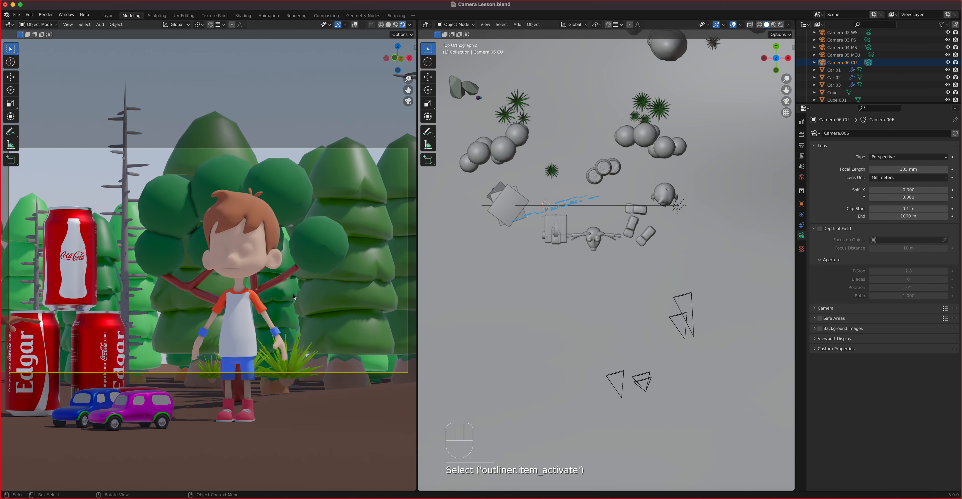
middle_click_drag(295, 298, 203, 269, "shift")
scroll(261, 286, "up", 10)
middle_click_drag(260, 285, 281, 306, "shift")
middle_click_drag(55, 329, 324, 276, "shift")
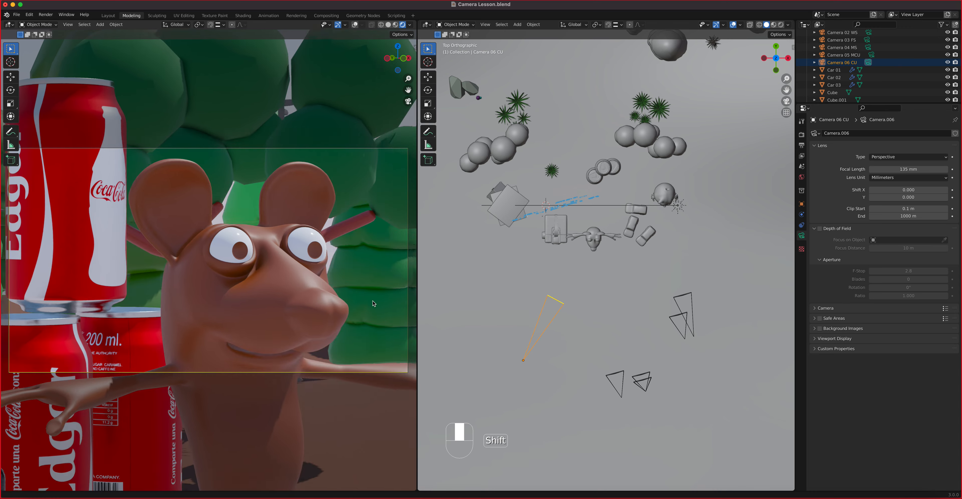
scroll(324, 275, "up", 3)
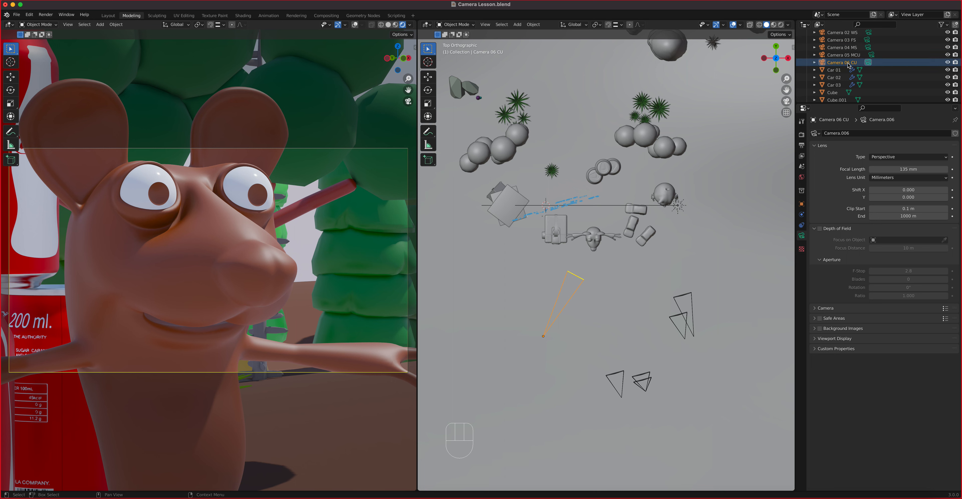
key("shift+d")
Step: Duplicate Camera 06 CU in place and rename the copy 'Camera 07 ECU'
key("shift+d")
right_click(589, 296)
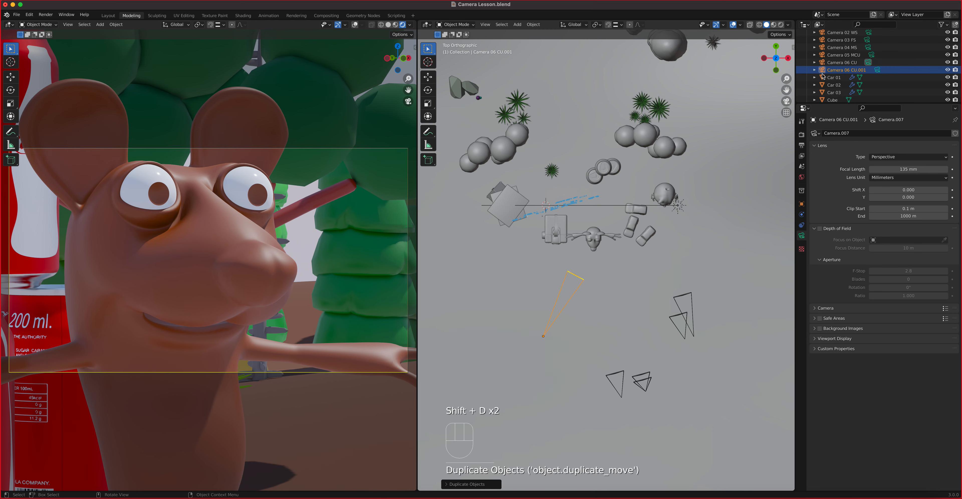
left_click(855, 70)
double_click(851, 70)
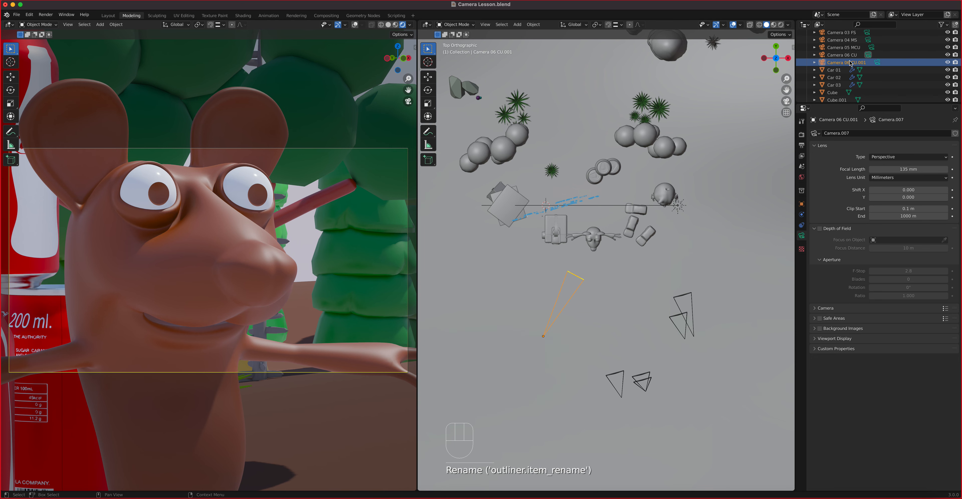
left_click(849, 62)
double_click(849, 63)
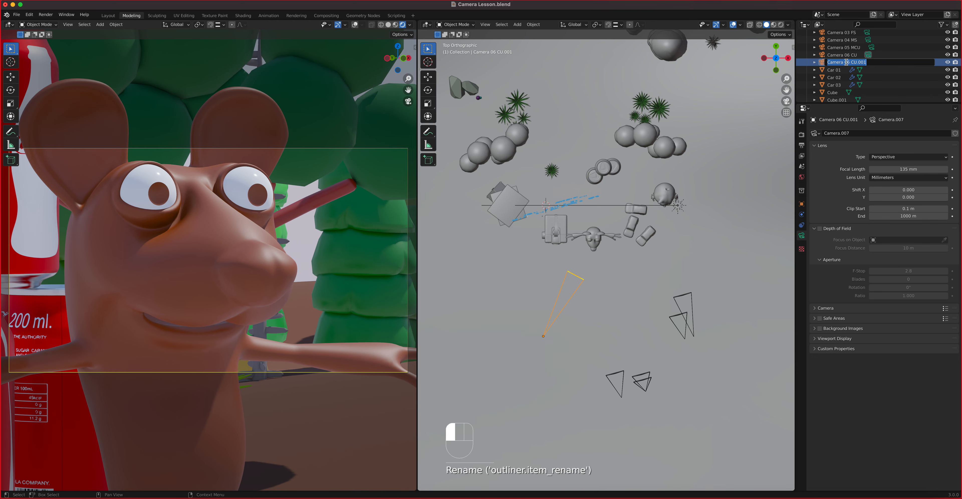
left_click_drag(847, 62, 921, 65)
type("7")
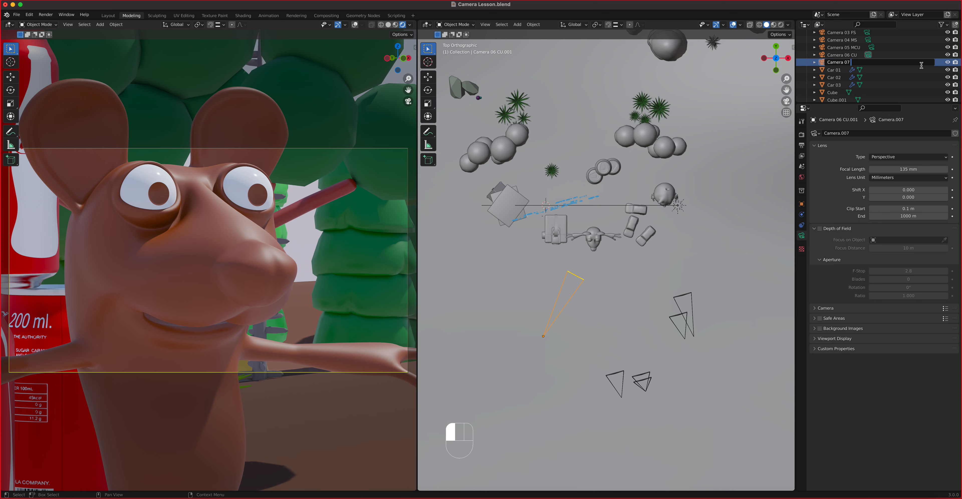
type(" ECU")
key("Return")
Step: Give Camera 07 ECU a 250 mm focal length, frame the mouse's eyes and nose, and switch to Layout
left_click(900, 169)
type("250")
key("Return")
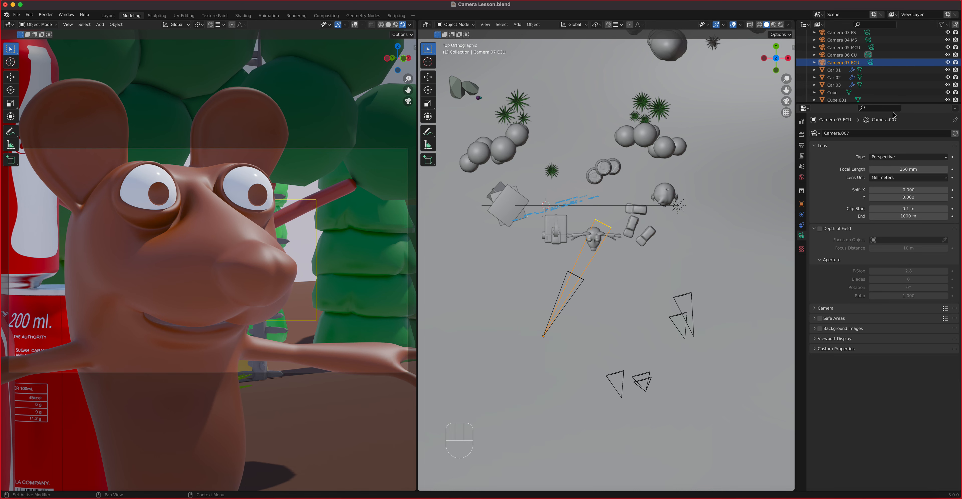
left_click(843, 62)
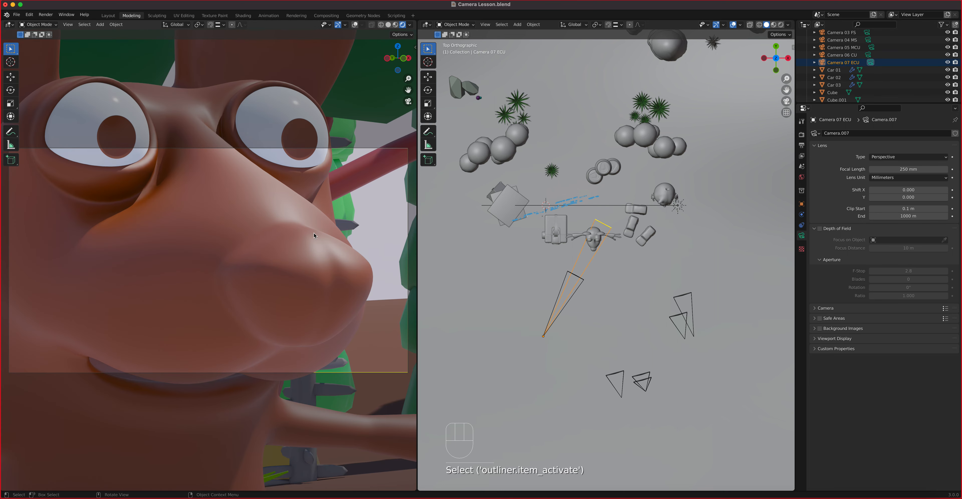
middle_click_drag(313, 235, 277, 342, "shift")
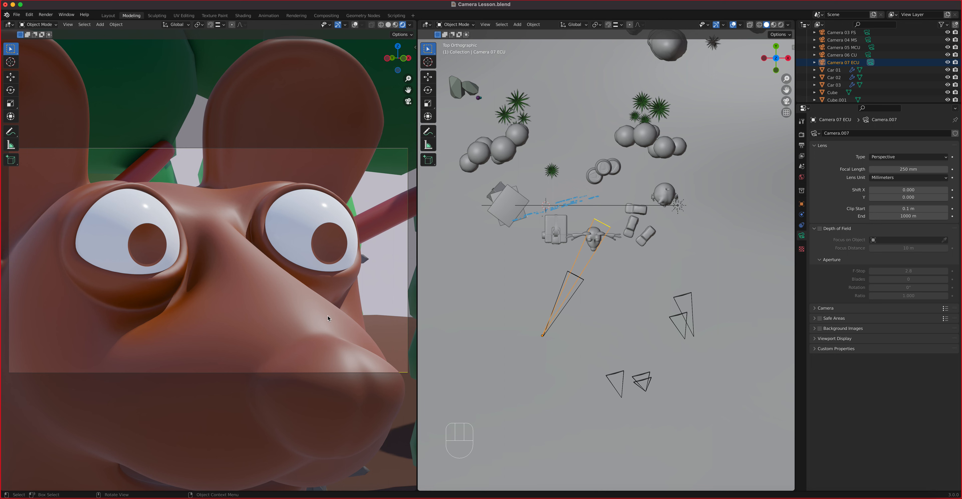
scroll(879, 85, "up", 5)
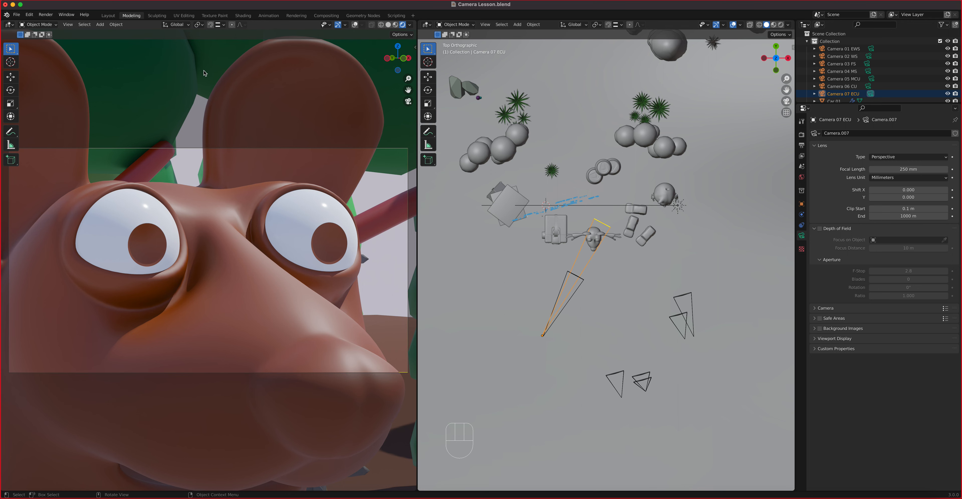
left_click(108, 15)
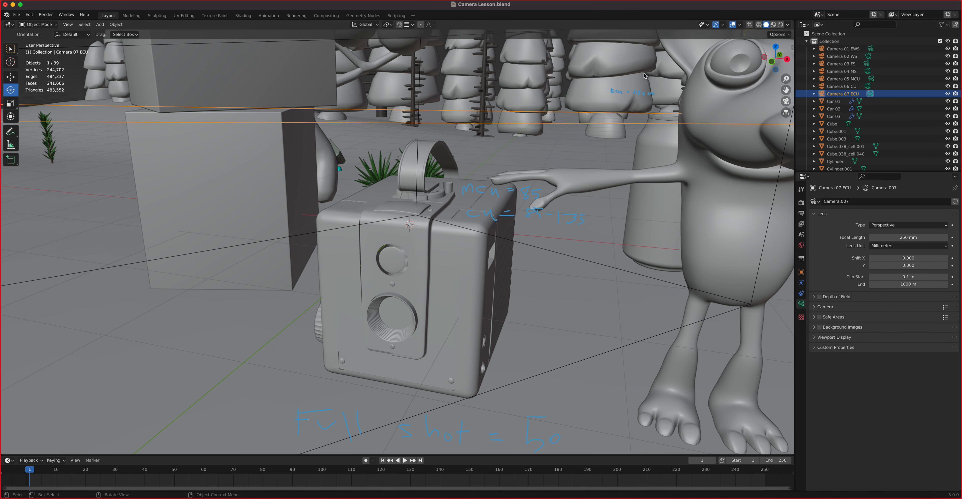
Step: Switch to rendered shading and look through Camera 01 EWS in camera view
left_click(780, 25)
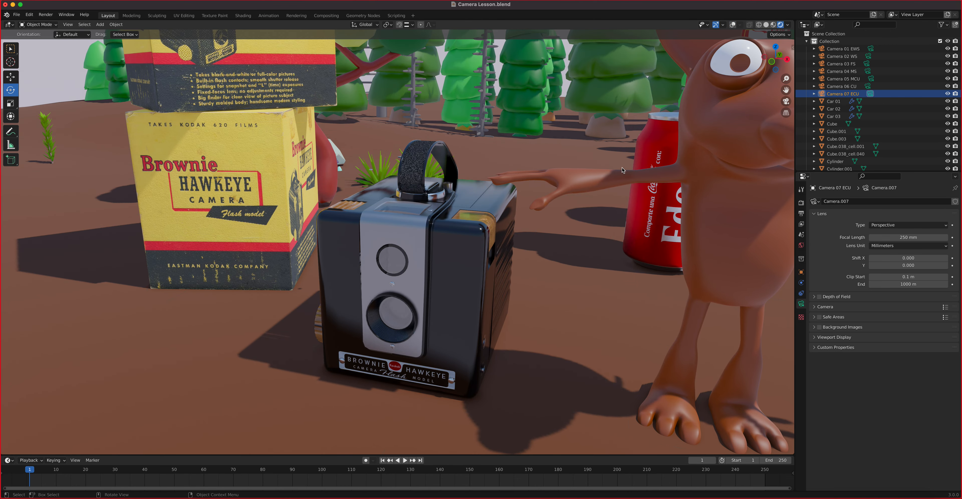
left_click(875, 50)
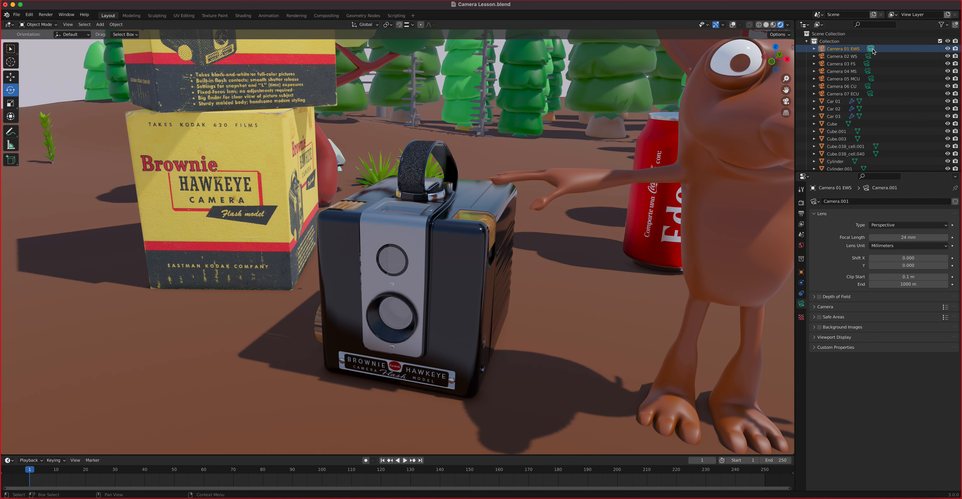
scroll(490, 217, "down", 1)
scroll(490, 216, "up", 1)
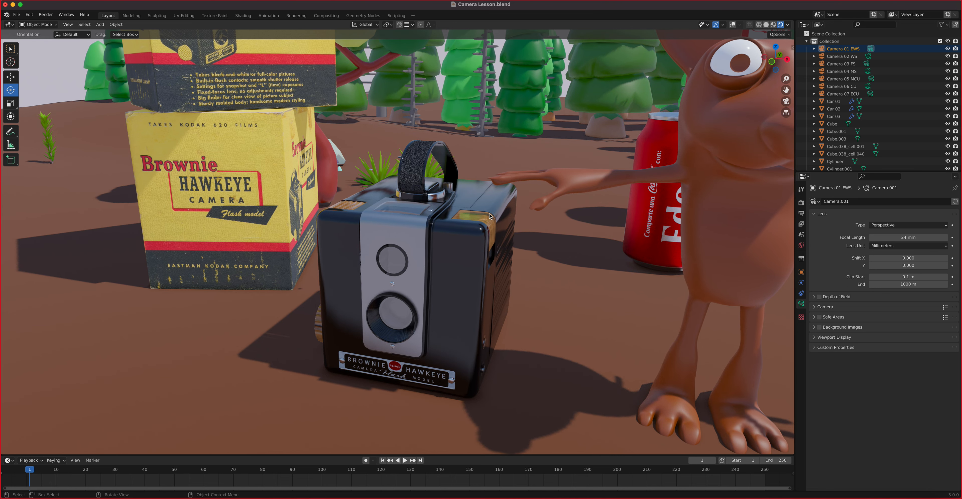
key("KP_0")
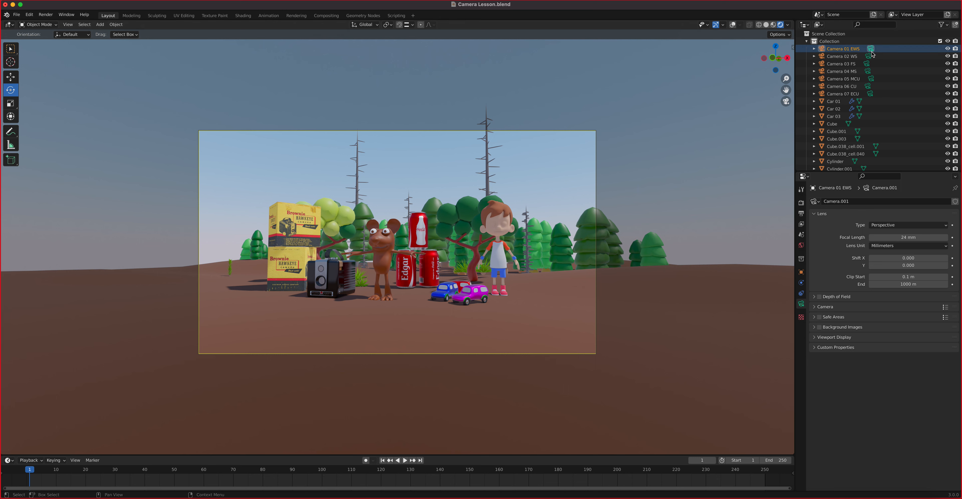
Step: Make Camera 02 WS, Camera 03 FS and Camera 04 MS active in turn to check their framing
left_click(859, 57)
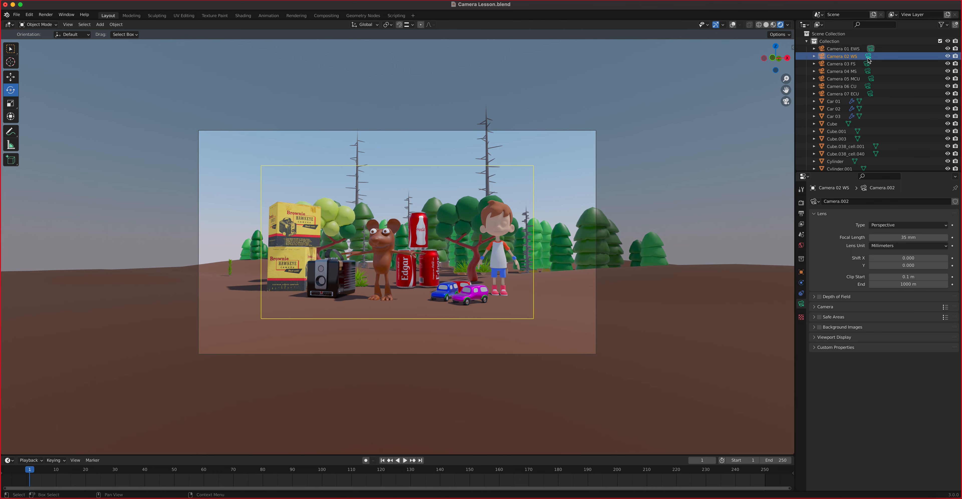
left_click(868, 57)
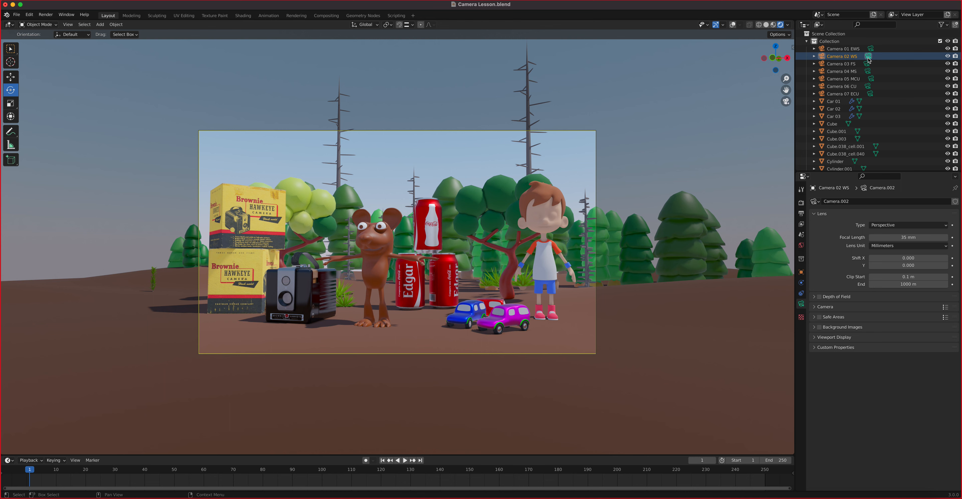
left_click(853, 66)
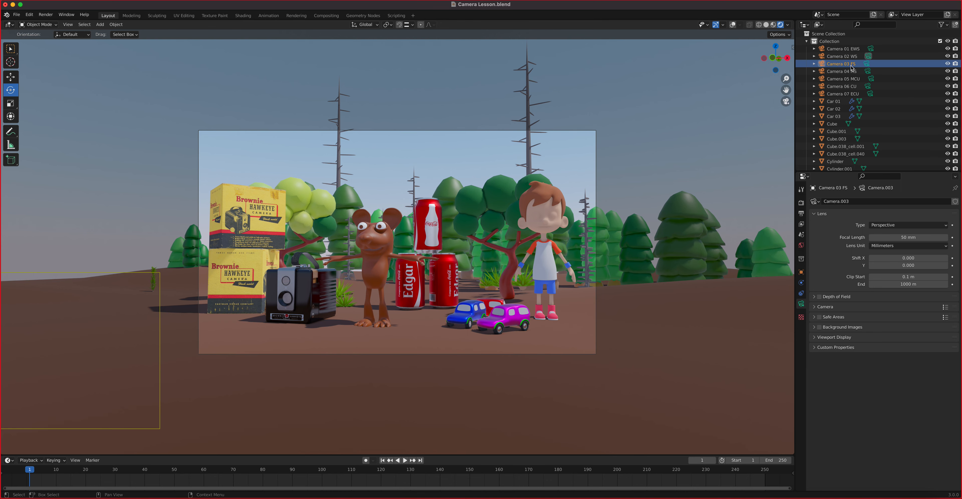
left_click(868, 64)
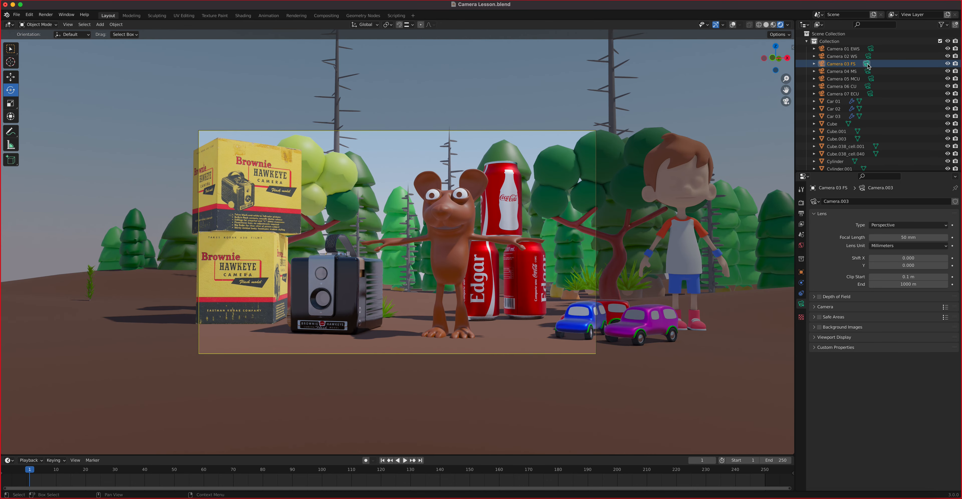
left_click(868, 72)
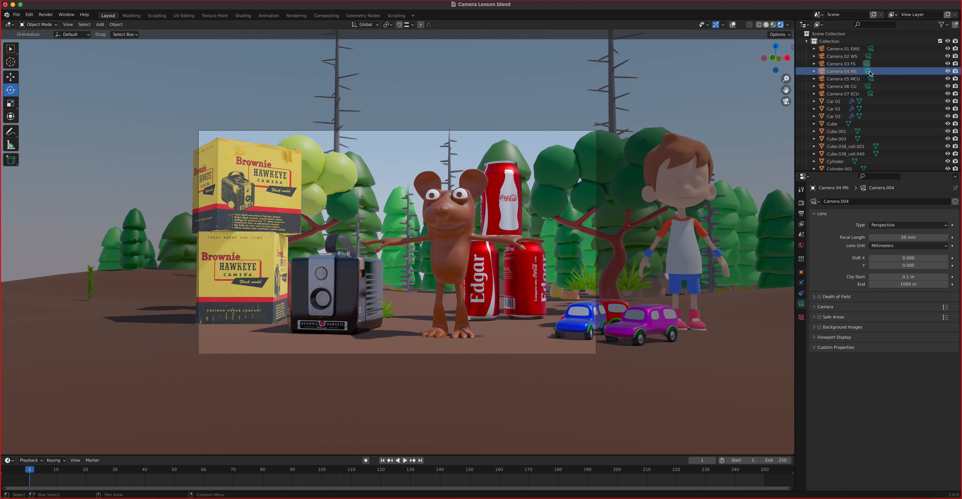
left_click(868, 71)
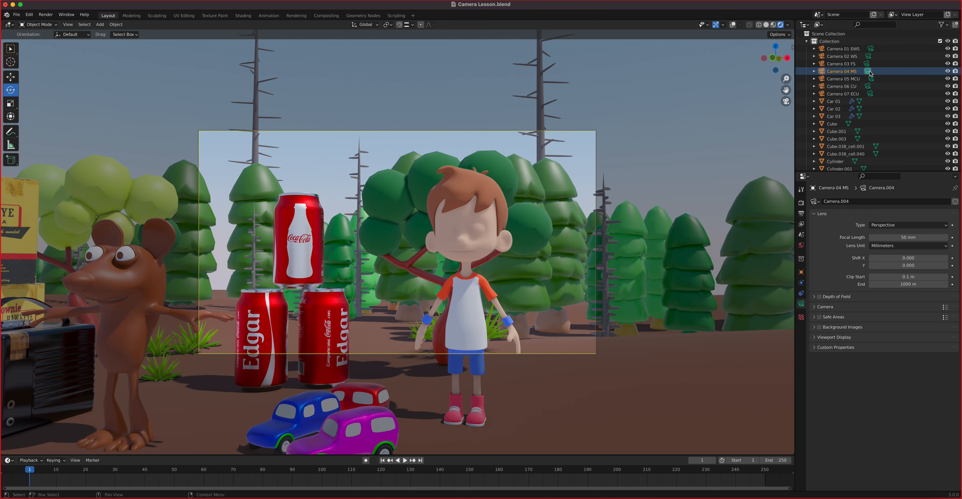
Step: Make Camera 05 MCU, Camera 06 CU and finally Camera 07 ECU active to check their framing
left_click(859, 82)
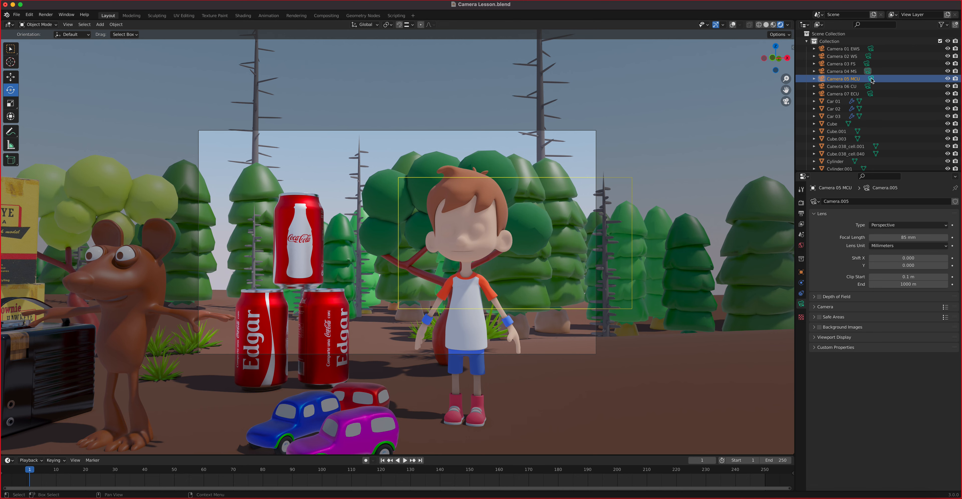
left_click(871, 79)
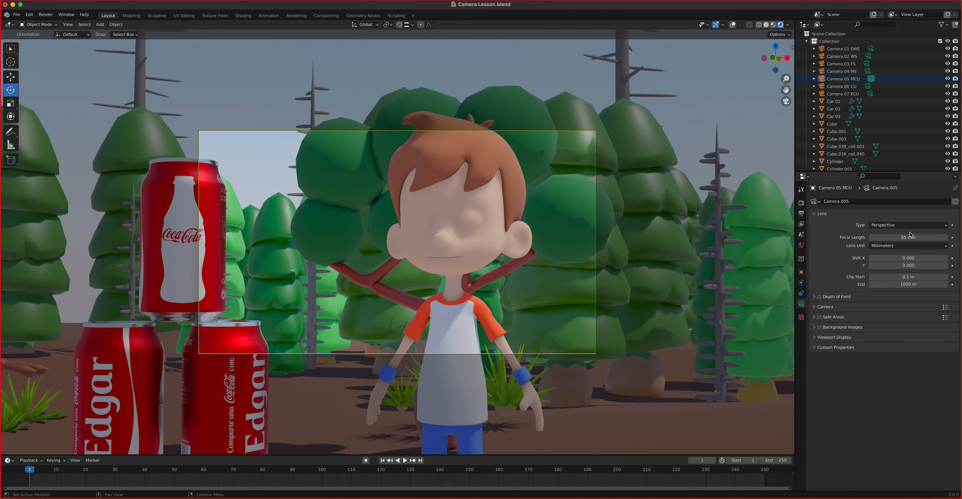
left_click(868, 87)
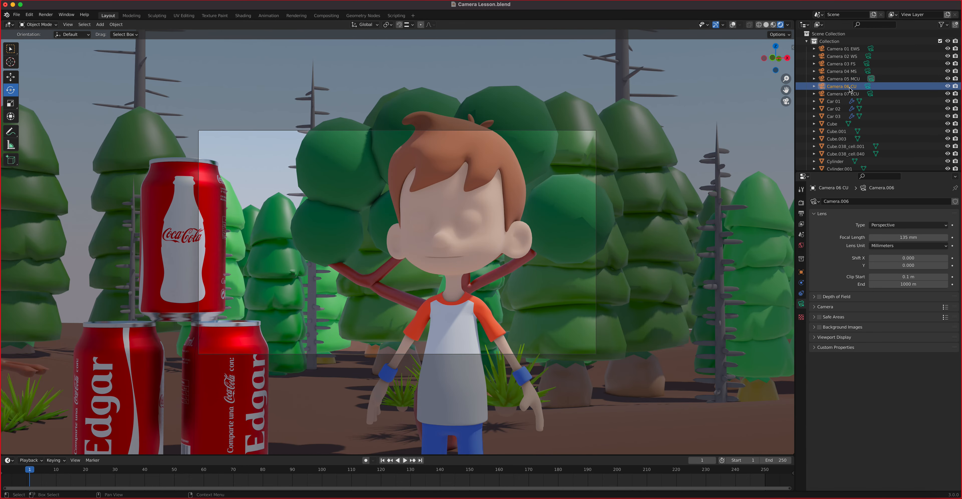
left_click(869, 87)
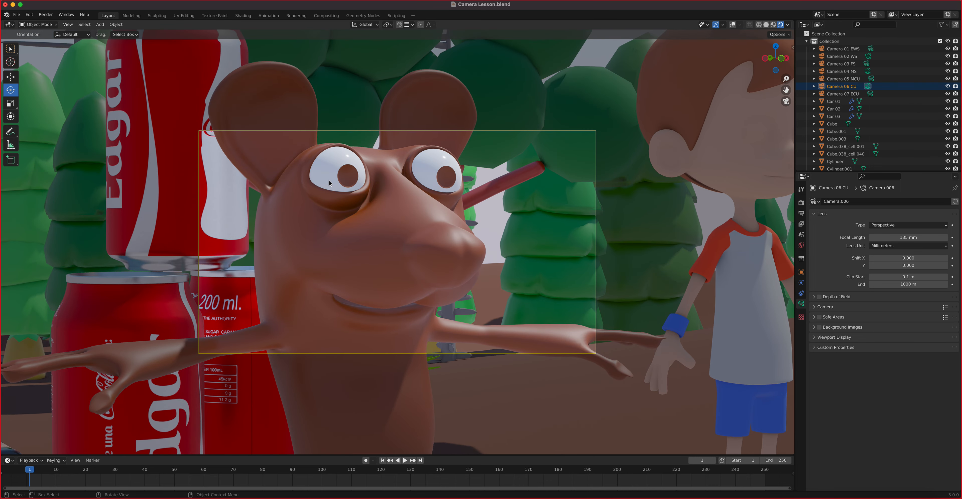
left_click(837, 97)
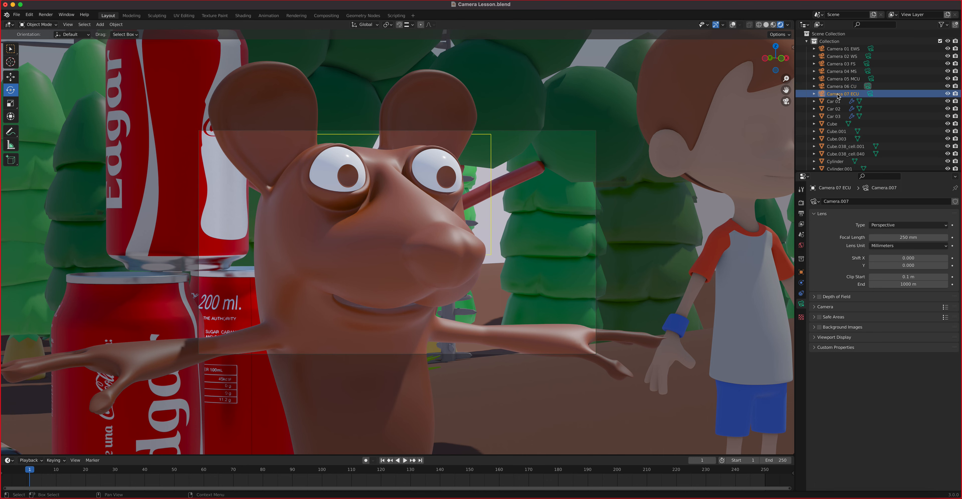
left_click(869, 95)
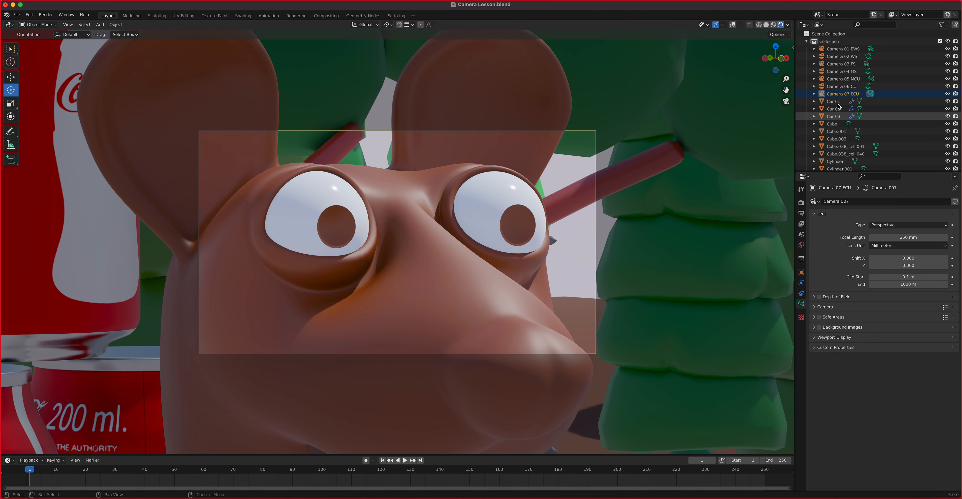
Step: Enlarge the timeline area and make Camera 01 EWS the active camera again
left_click_drag(455, 456, 468, 335)
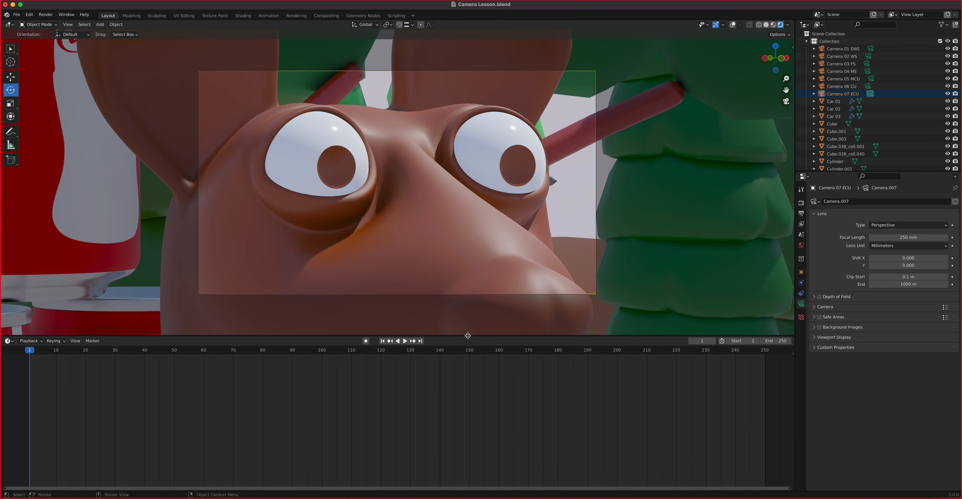
left_click(835, 49)
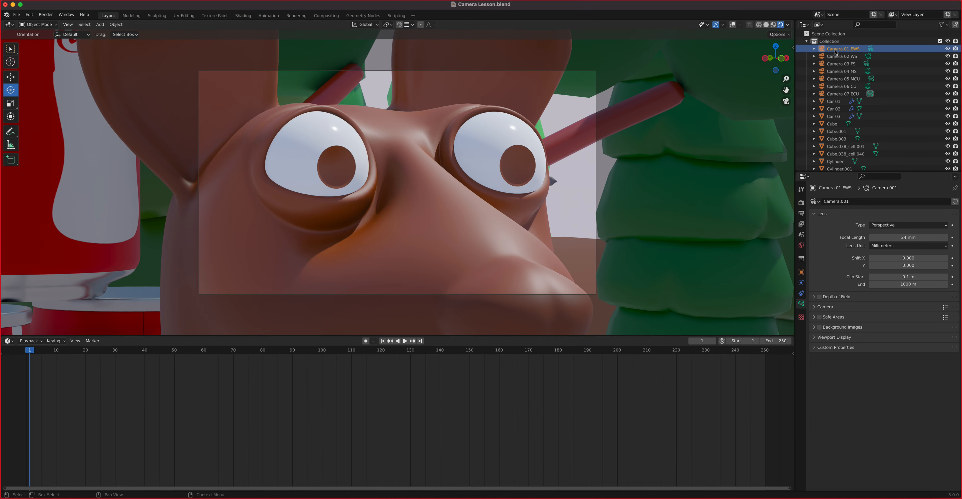
left_click(871, 49)
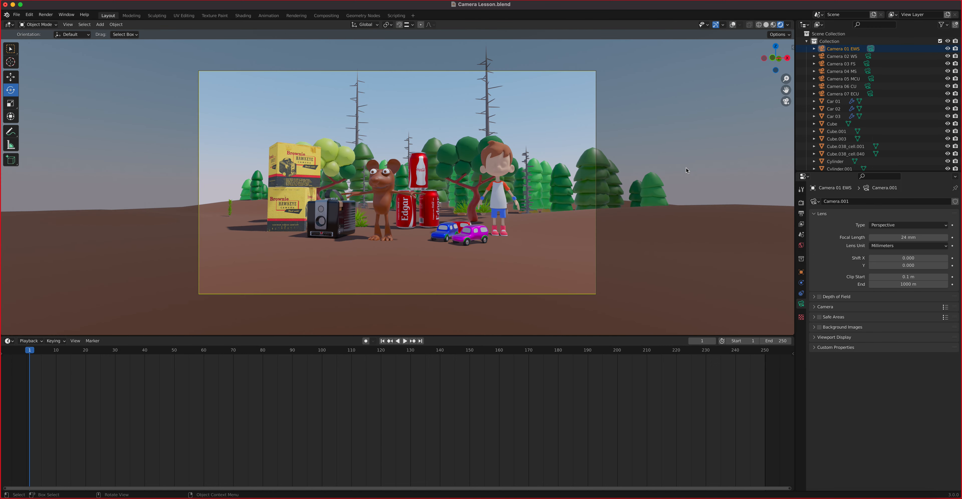
Step: Set the scene end frame to 300 and bind Camera 01 EWS to a marker at frame 1
left_click(776, 342)
type("3")
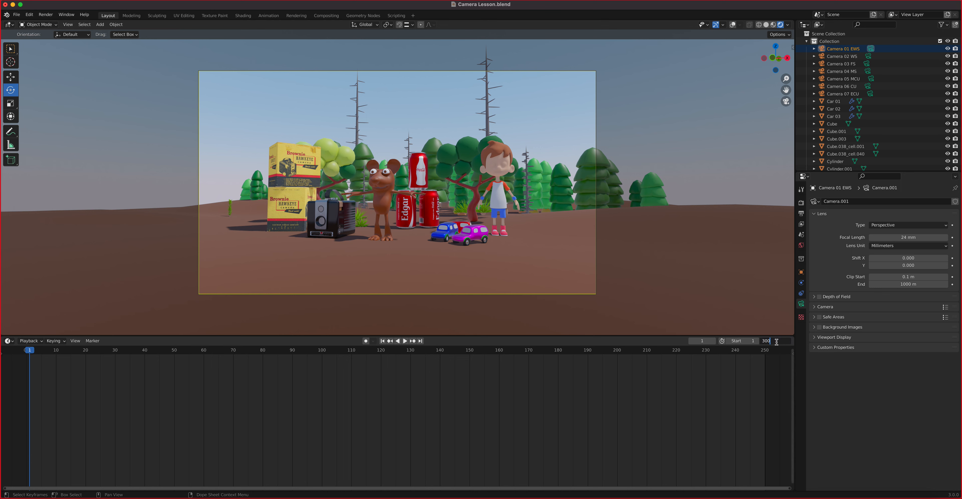
type("00")
key("Return")
scroll(497, 397, "up", 2)
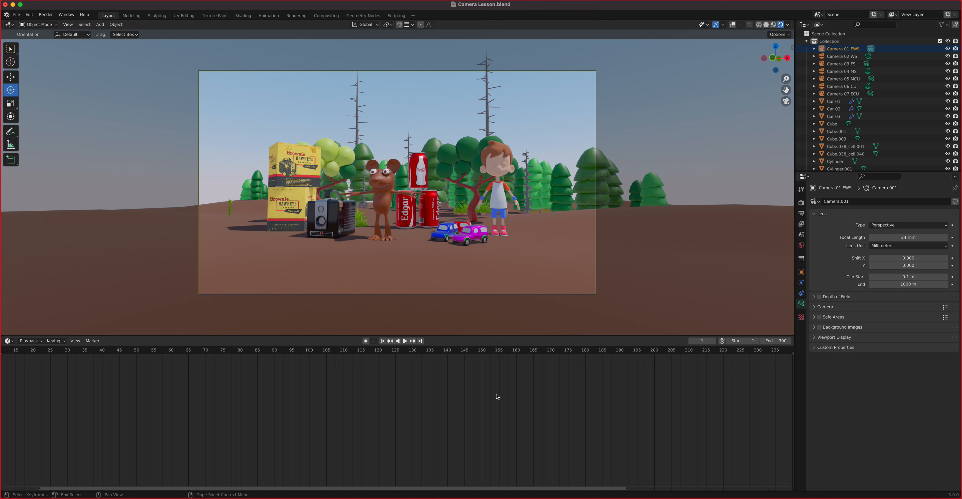
key("Home")
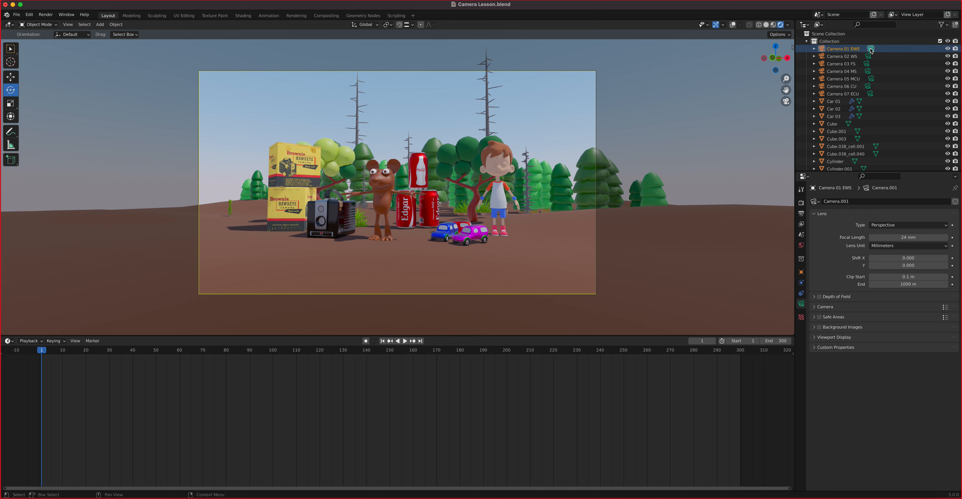
left_click(843, 49)
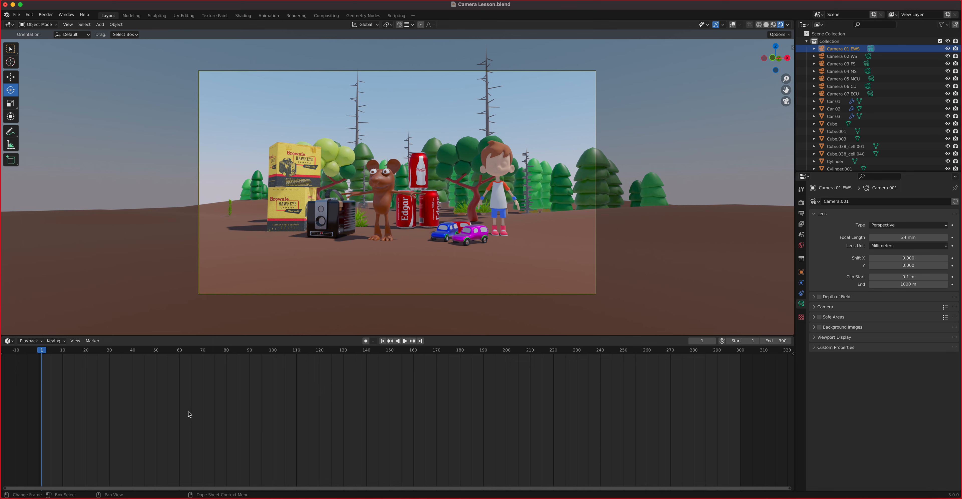
key("ctrl+b")
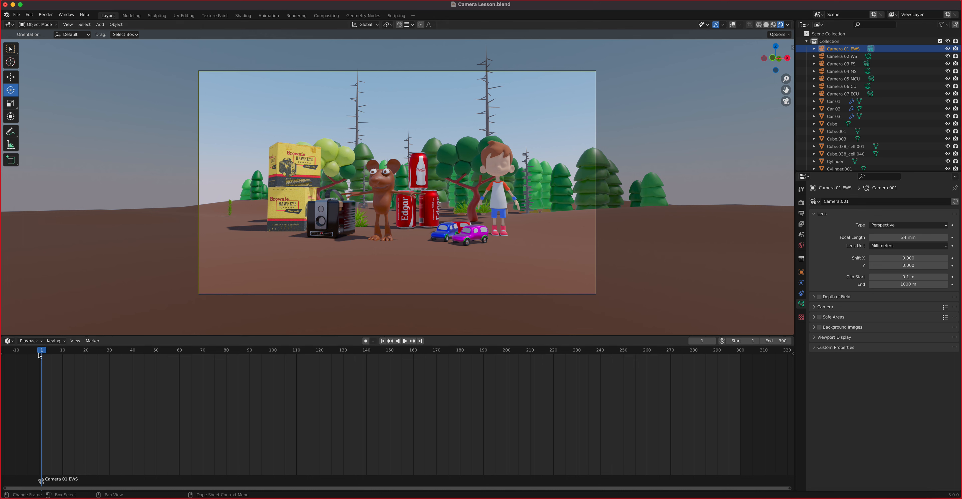
Step: Bind Camera 02 WS to a marker at frame 80 and play from the start to test the cut
key("space")
left_click_drag(174, 360, 227, 360)
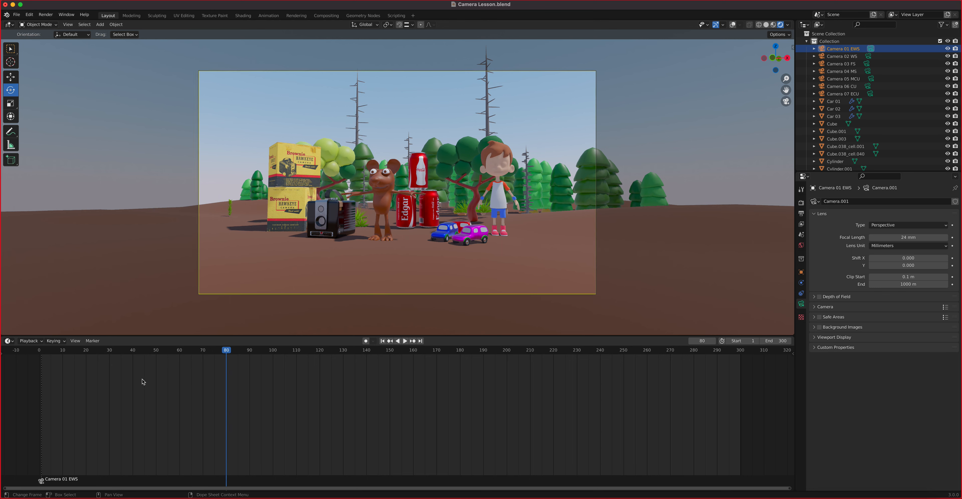
left_click(853, 58)
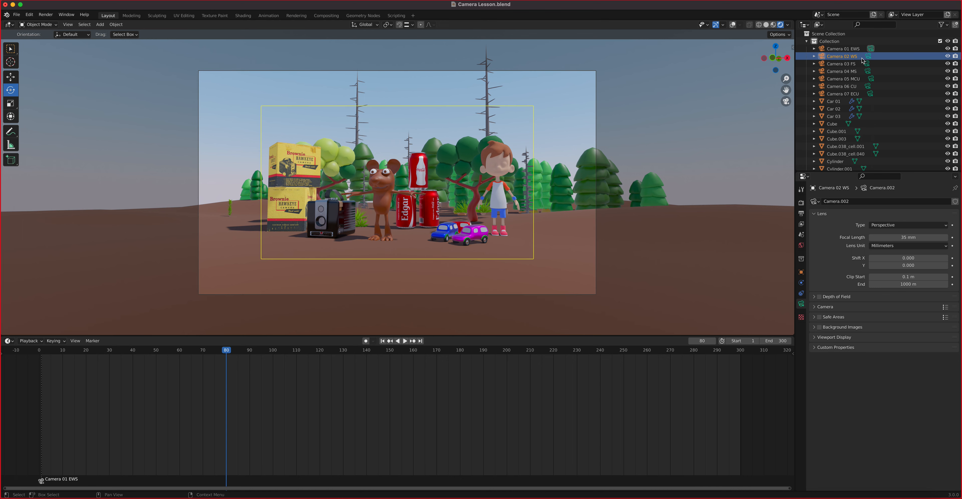
left_click(868, 56)
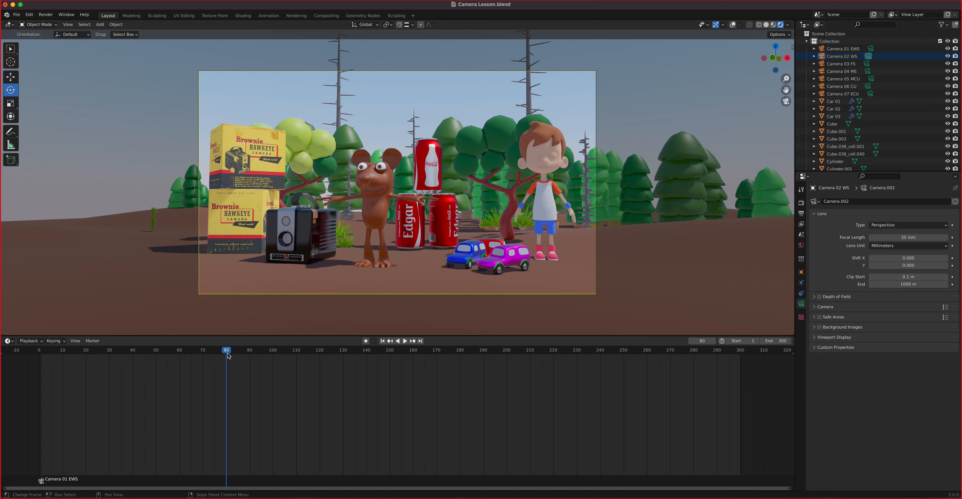
key("ctrl+b")
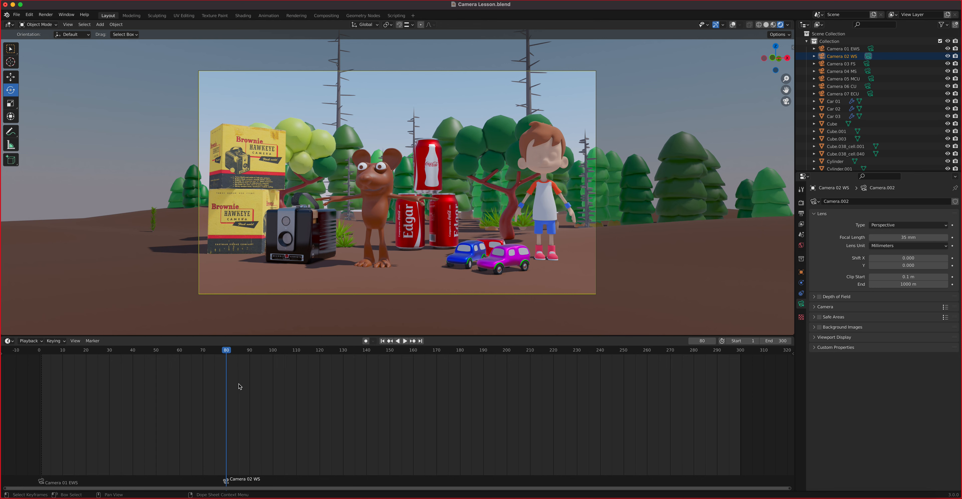
left_click_drag(229, 353, 45, 376)
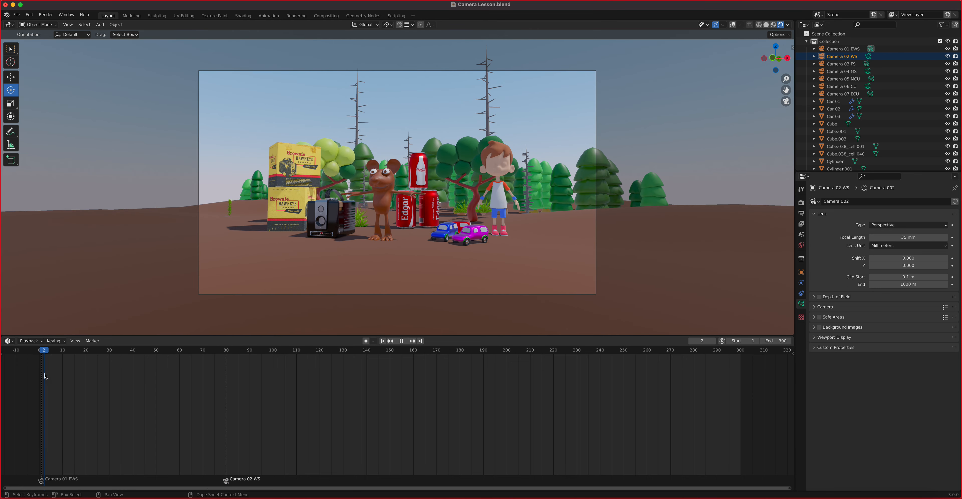
key("space")
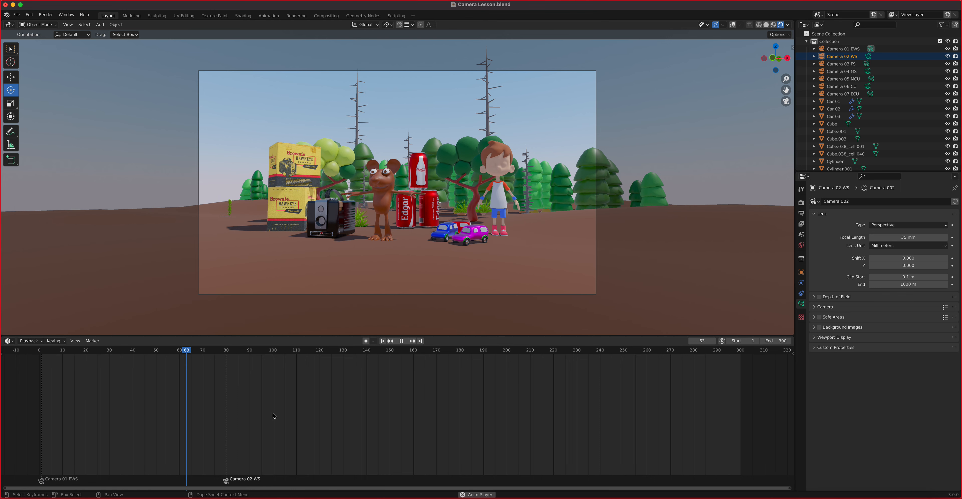
key("space")
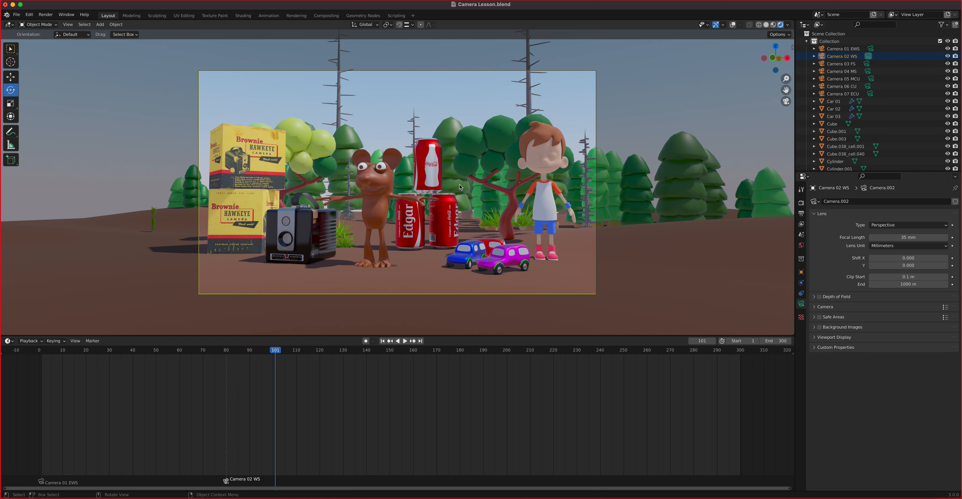
Step: Return to frame 80 and make Camera 04 MS the active camera
key("shift+ctrl+space")
left_click_drag(247, 355, 226, 367)
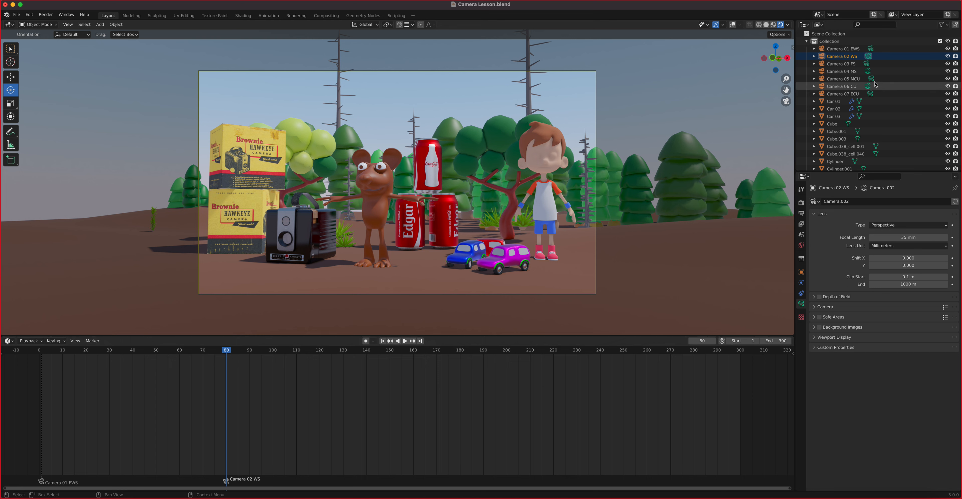
left_click(851, 75)
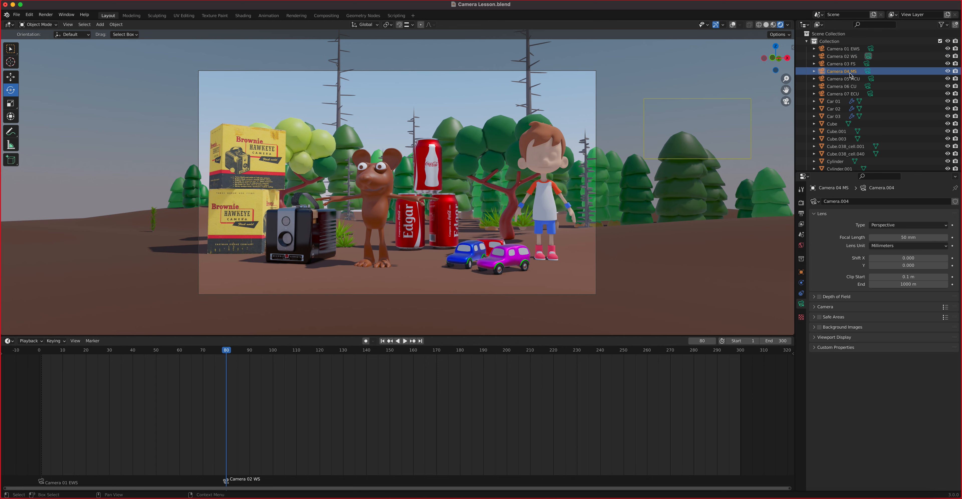
left_click(867, 71)
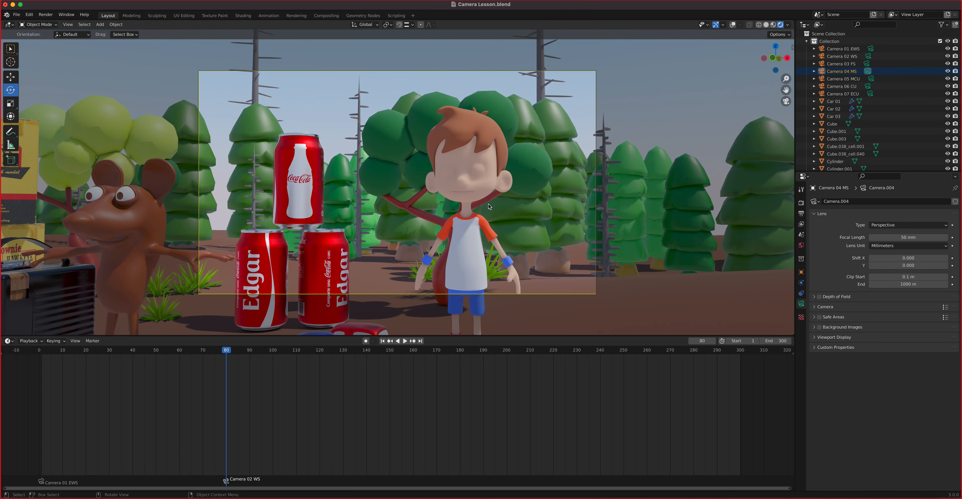
key("b")
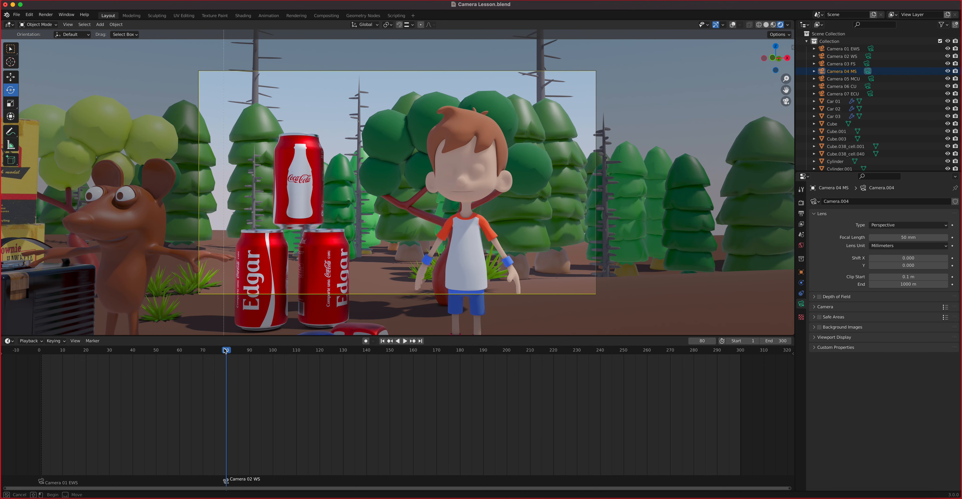
Step: Preview the cut from Camera 01 EWS to Camera 02 WS, then set the frame to 80
left_click(198, 351)
left_click(182, 351)
key("space")
left_click(169, 351)
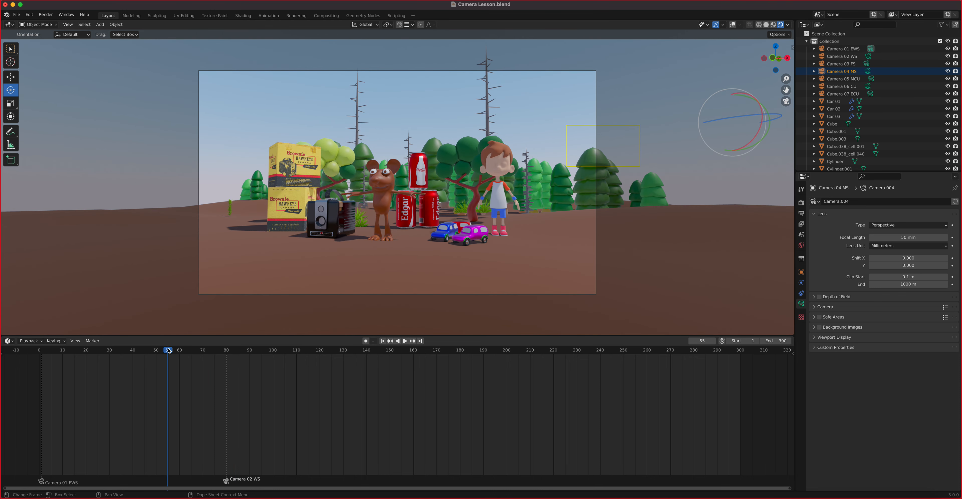
key("space")
left_click(228, 352)
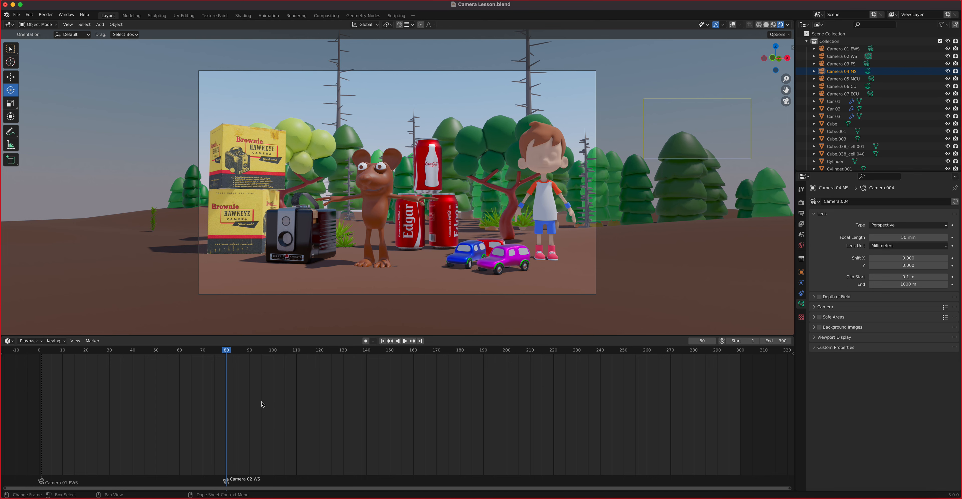
Step: Bind Camera 04 MS to the marker at frame 80 and play through the cut
key("ctrl+b")
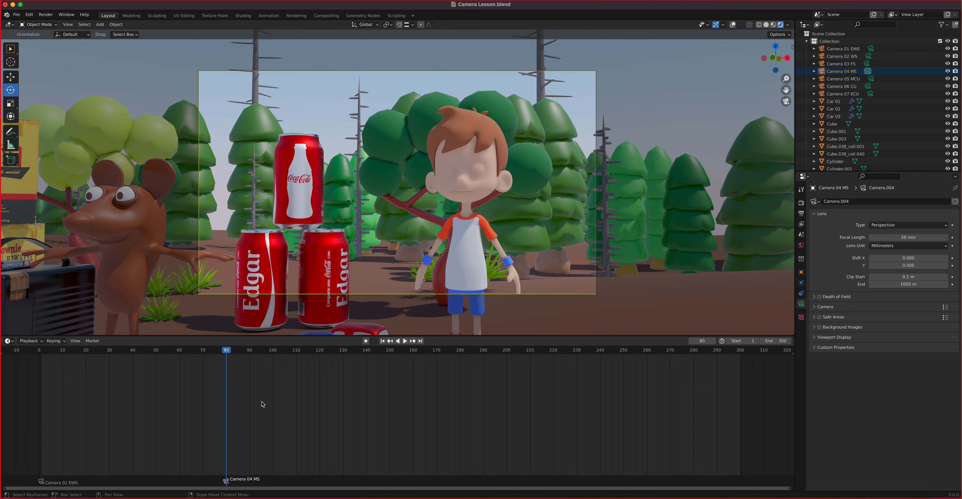
left_click_drag(225, 353, 204, 352)
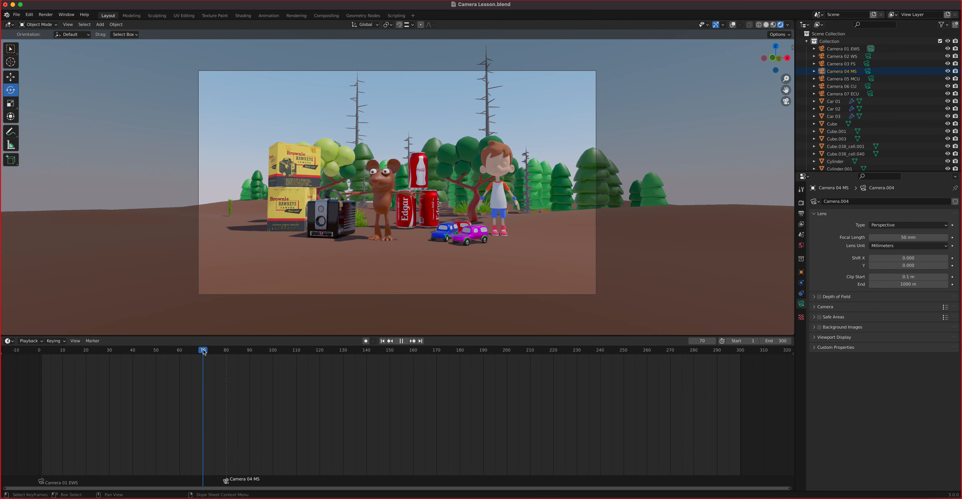
key("space")
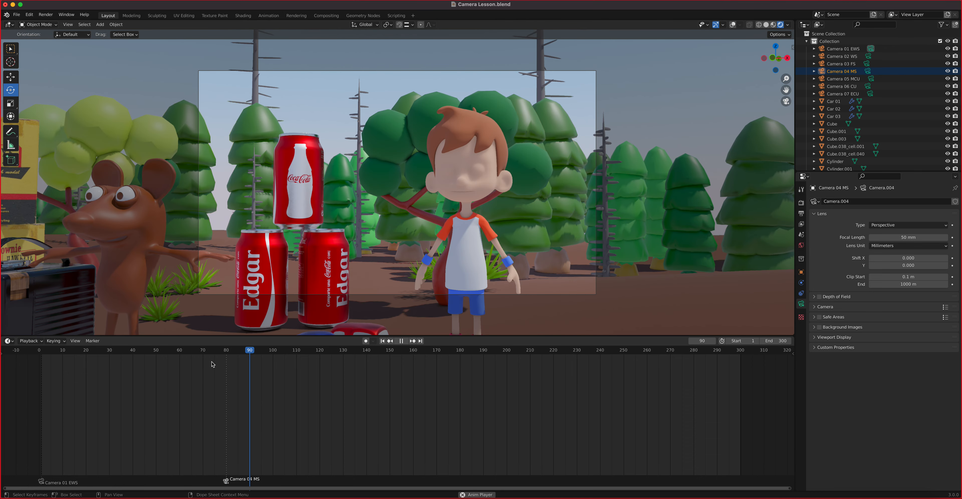
key("space")
left_click(230, 352)
Step: Bind Camera 02 WS to a marker at frame 140
key("space")
left_click_drag(231, 353, 366, 361)
key("space")
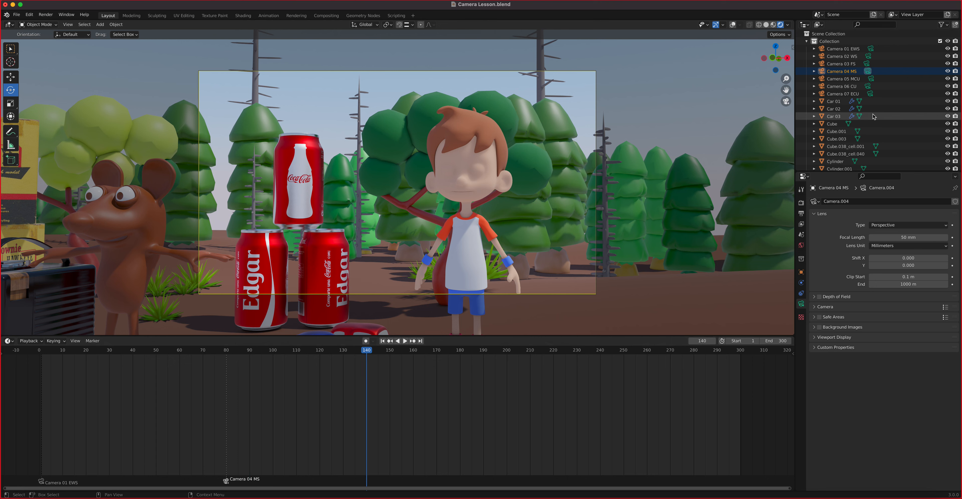
left_click(855, 59)
key("ctrl+KP_0")
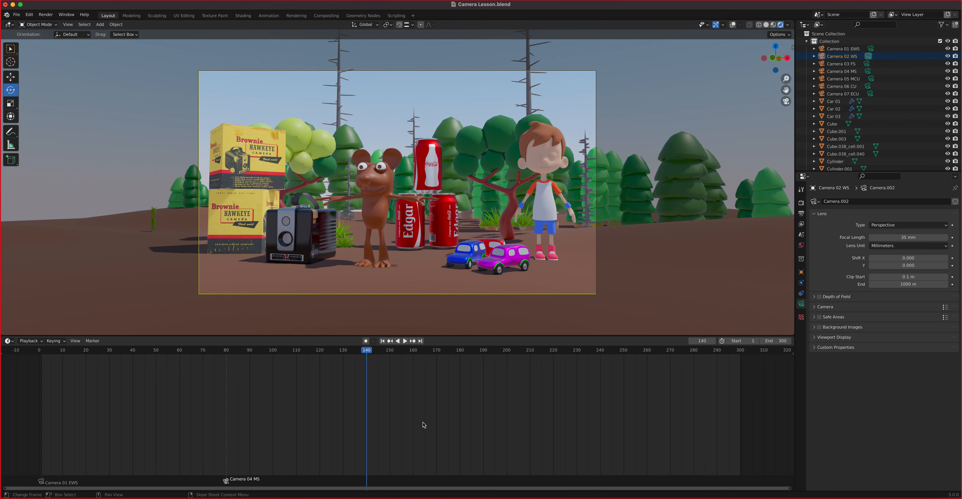
key("ctrl+b")
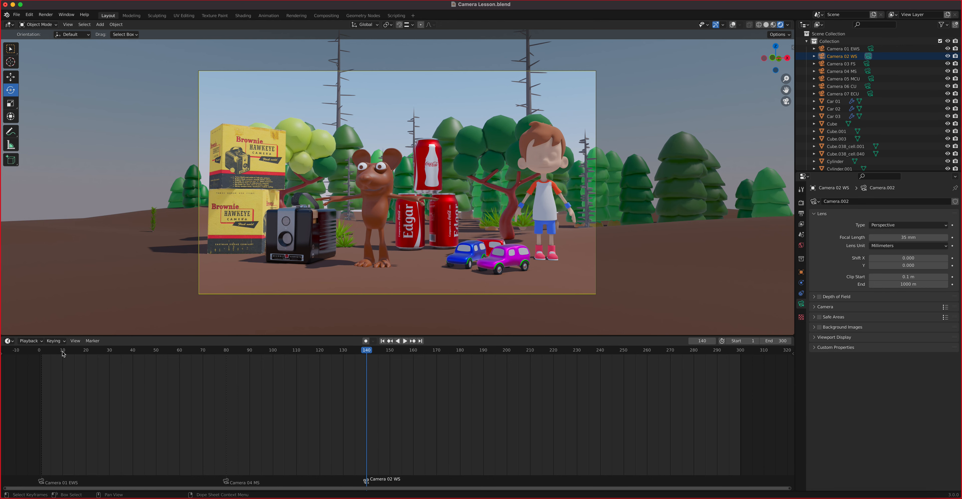
Step: Bind Camera 07 ECU to a marker at frame 191 and play through that cut
key("shift+Left")
key("space")
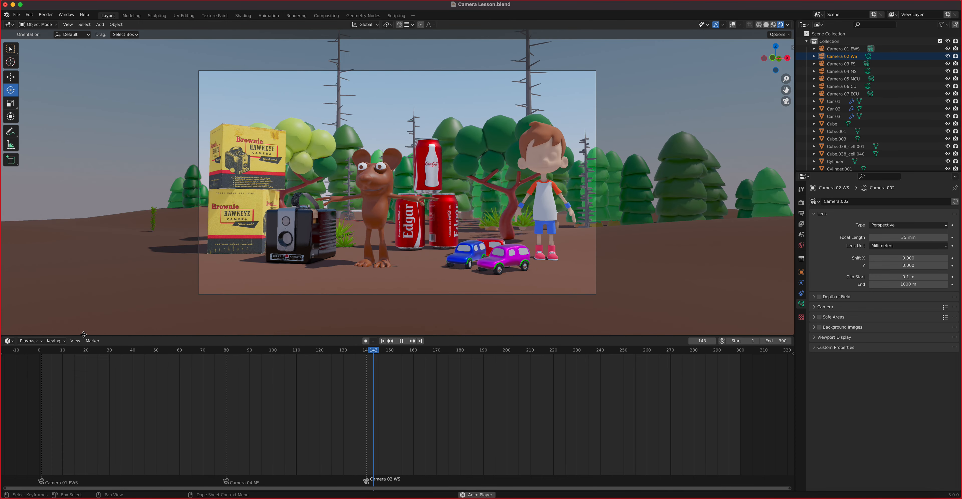
key("space")
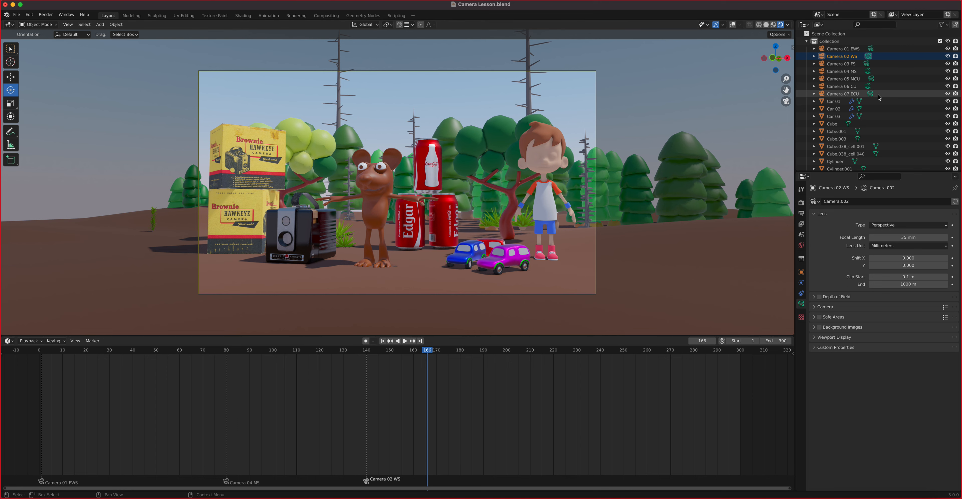
left_click(869, 94)
left_click(869, 94)
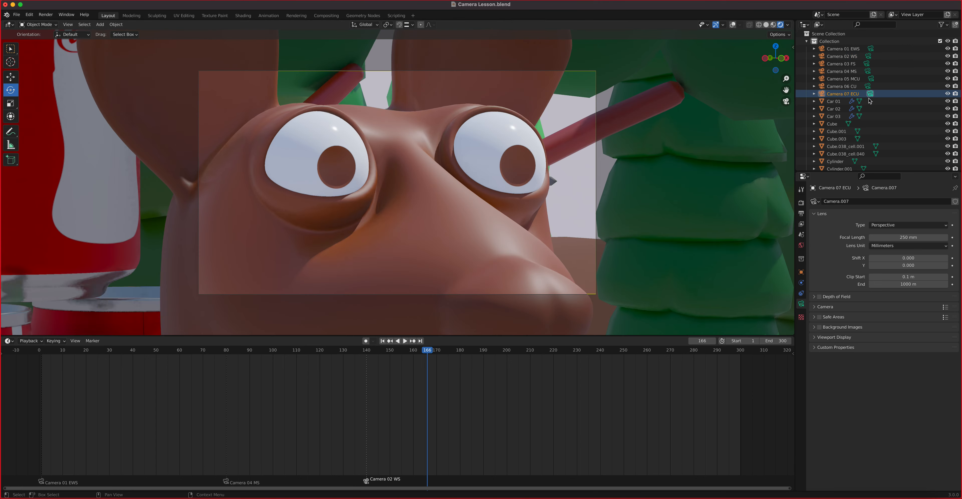
left_click(486, 354)
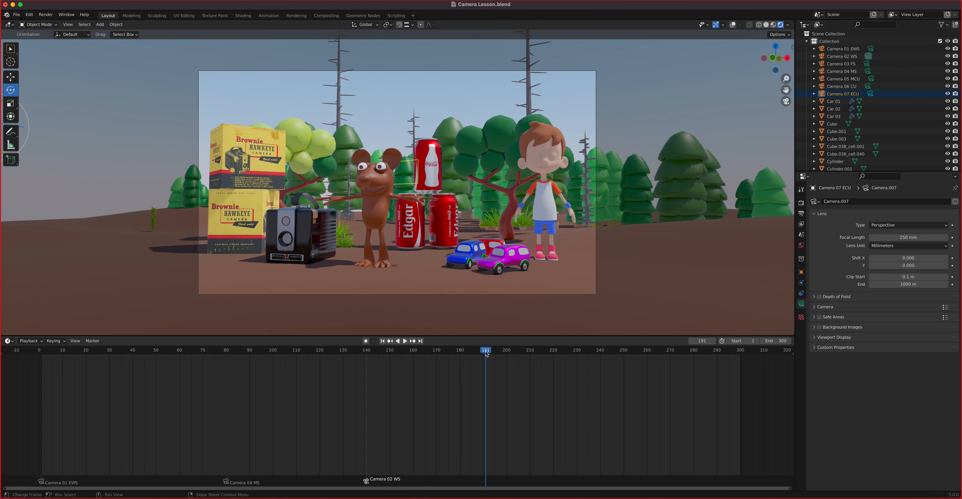
left_click(870, 95)
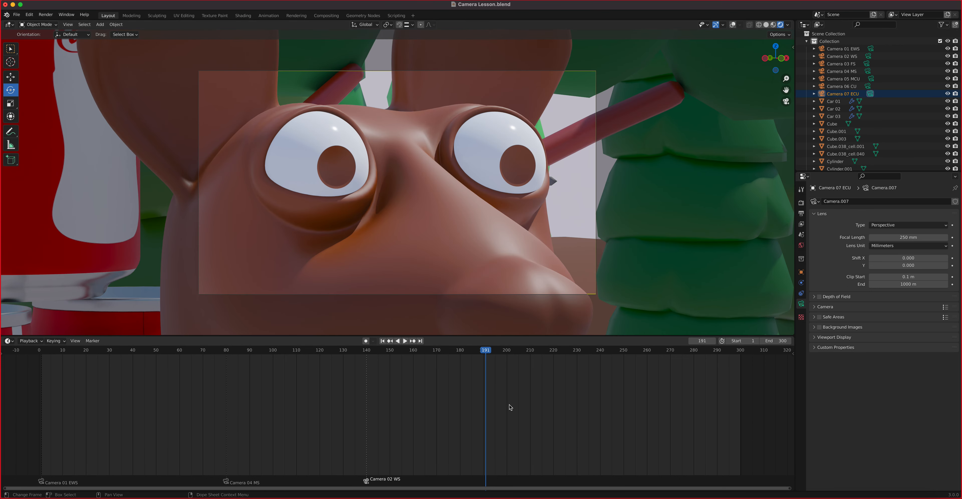
key("ctrl+b")
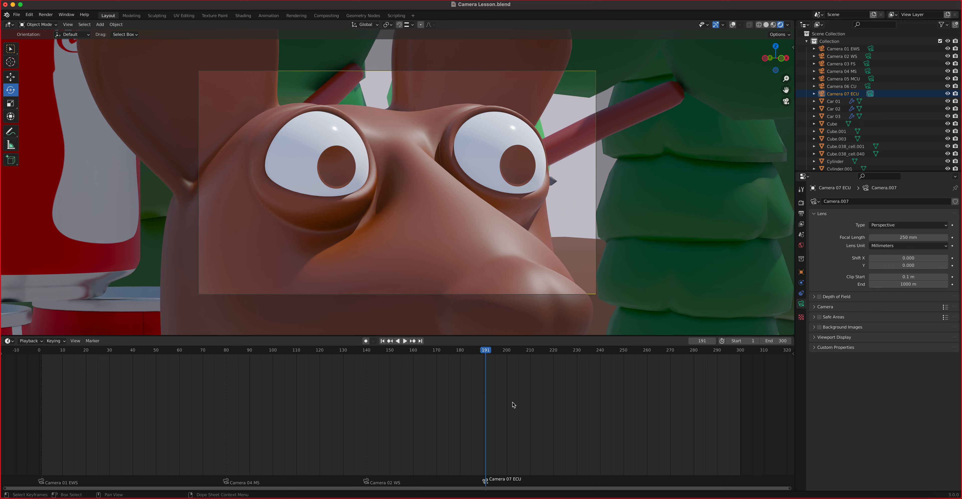
left_click(461, 354)
key("space")
left_click_drag(486, 356, 600, 390)
Step: Bind Camera 05 MCU to a marker at frame 240 and play on to check the shot
left_click(843, 79)
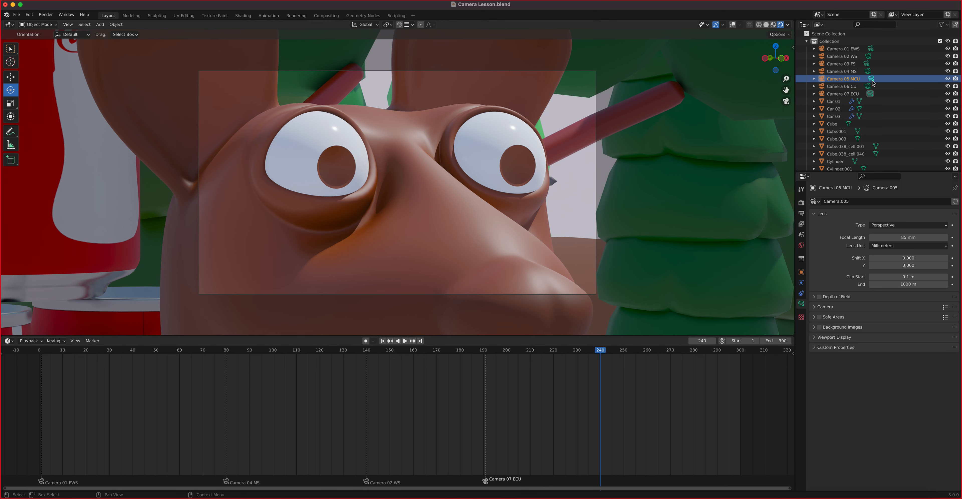
left_click(871, 80)
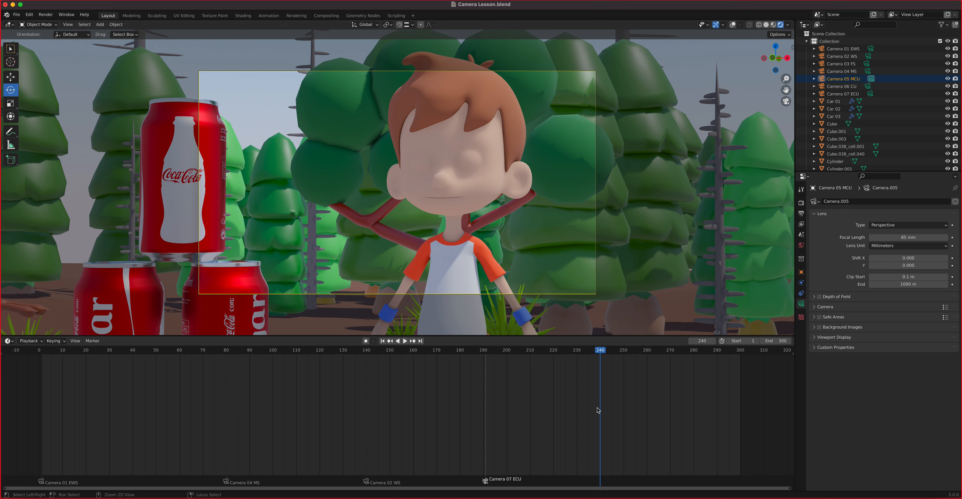
key("ctrl+b")
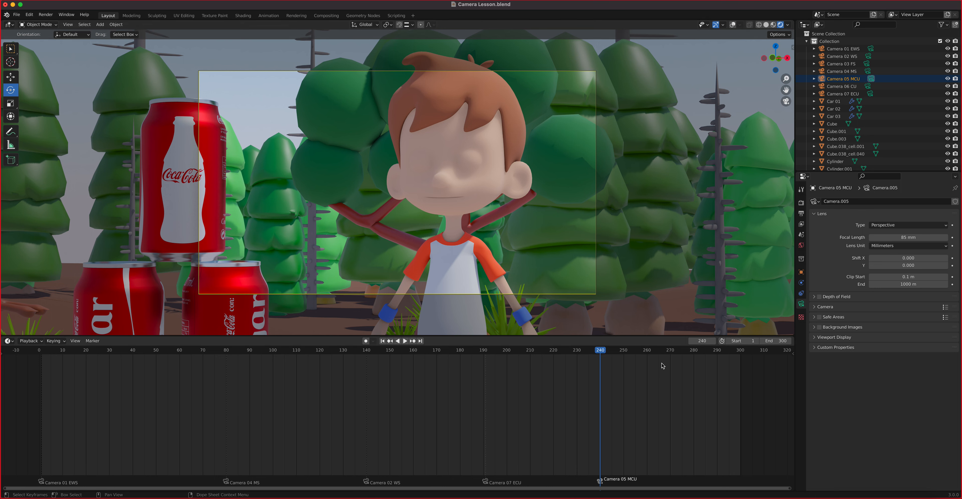
key("space")
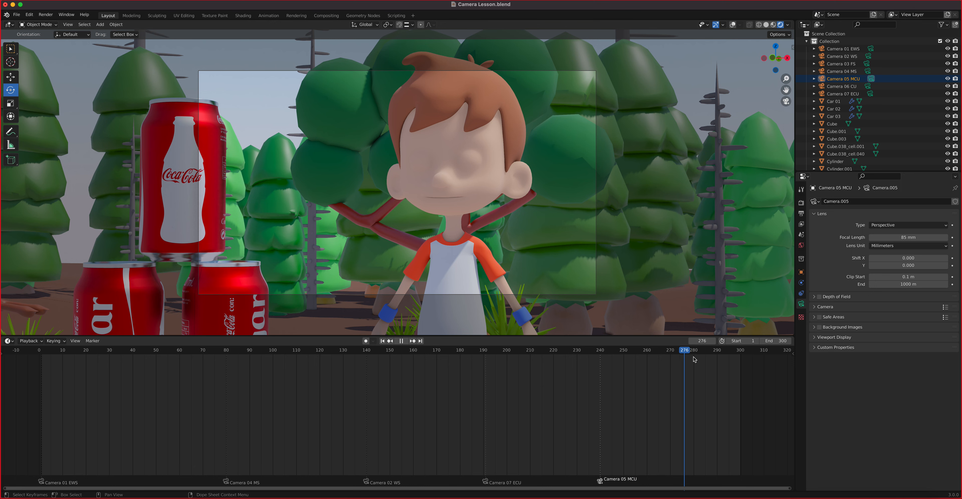
left_click_drag(701, 359, 670, 359)
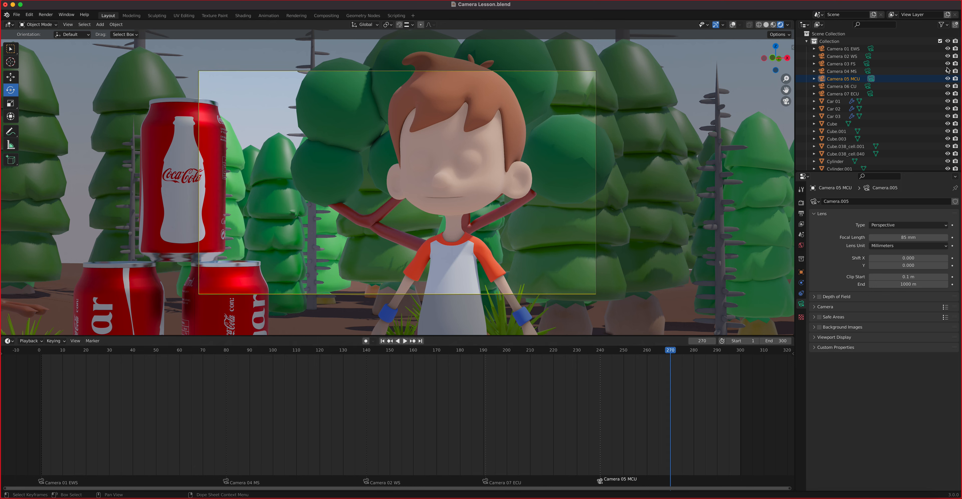
Step: Bind Camera 03 FS to a marker at frame 270, then sweep back through all shots
left_click(850, 71)
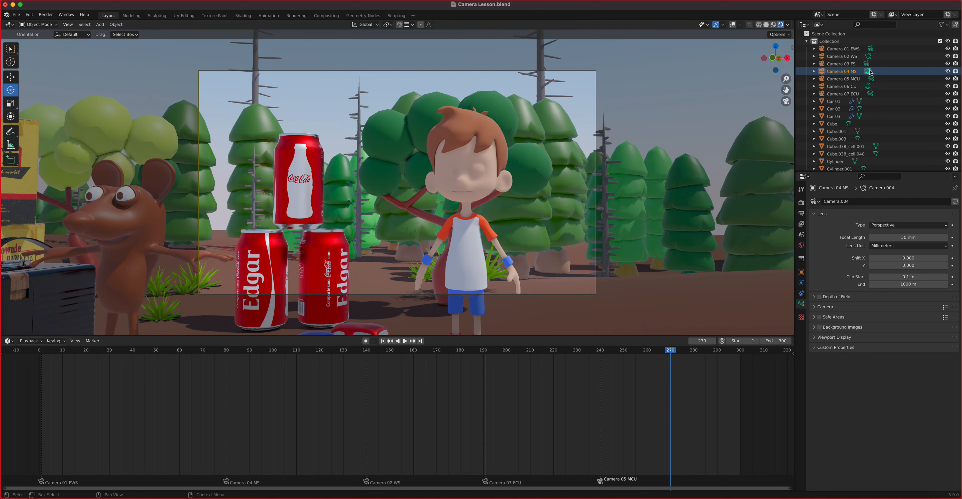
left_click(868, 71)
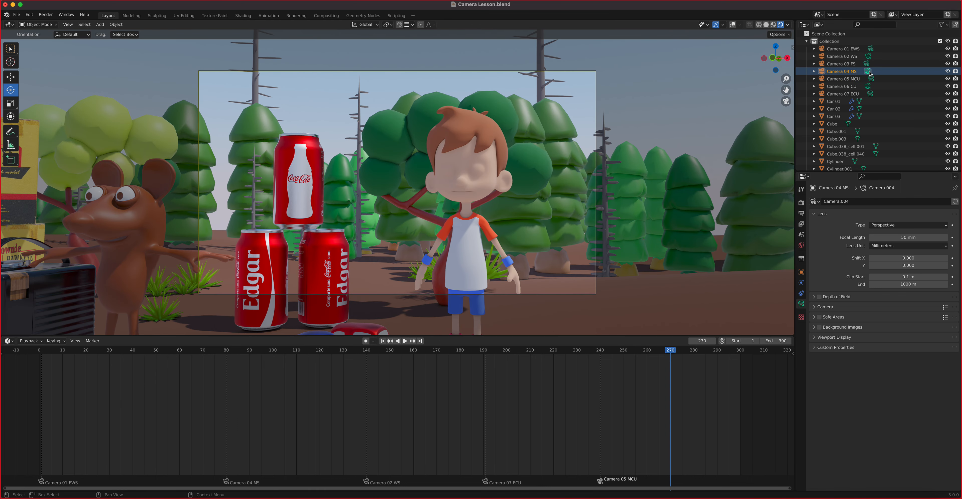
left_click(866, 64)
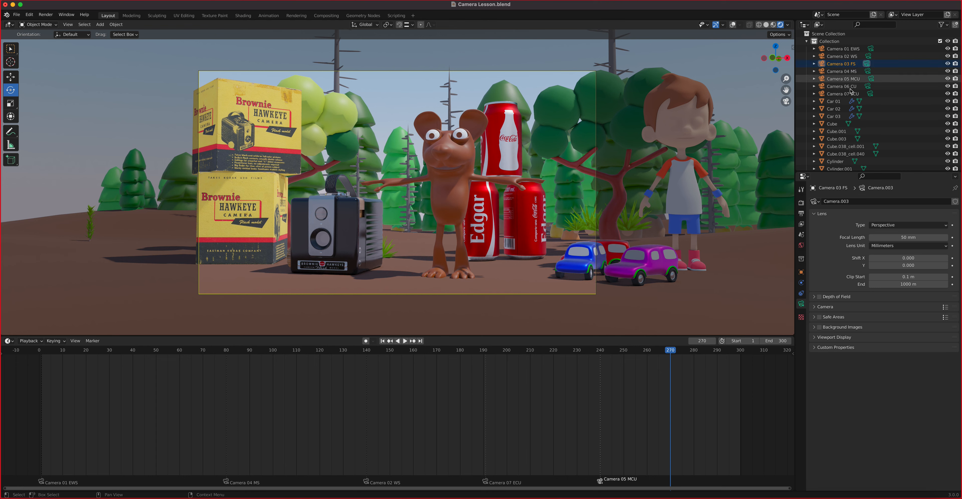
key("ctrl+b")
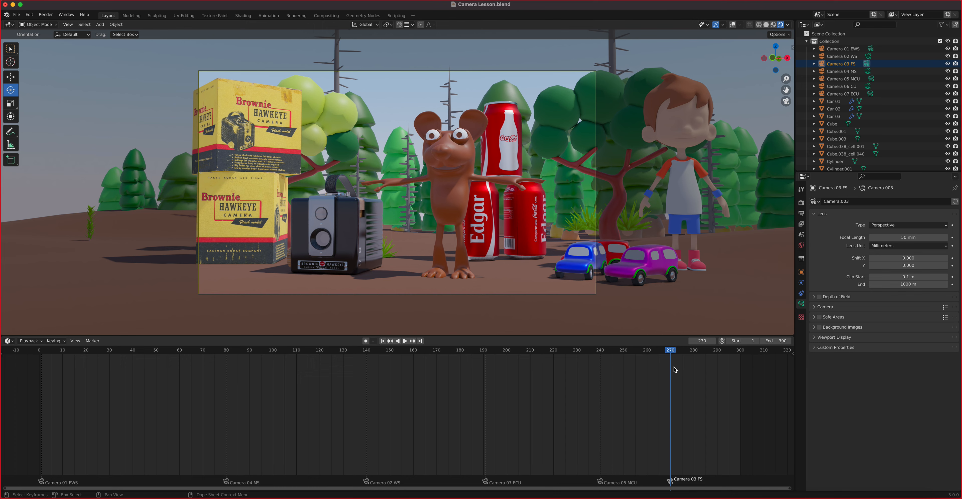
key("space")
key("space")
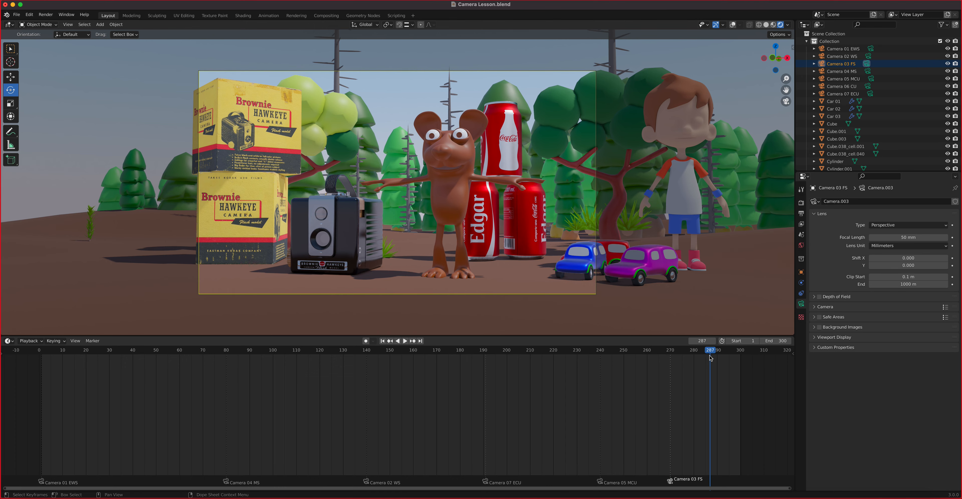
left_click_drag(710, 359, 42, 439)
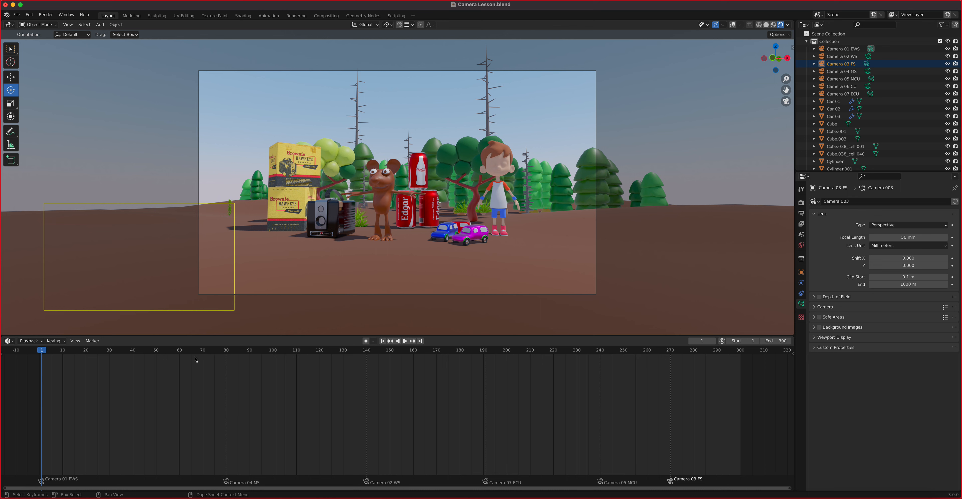
Step: Play the 300-frame animation from the start and stop at frame 289 on Camera 03 FS
key("space")
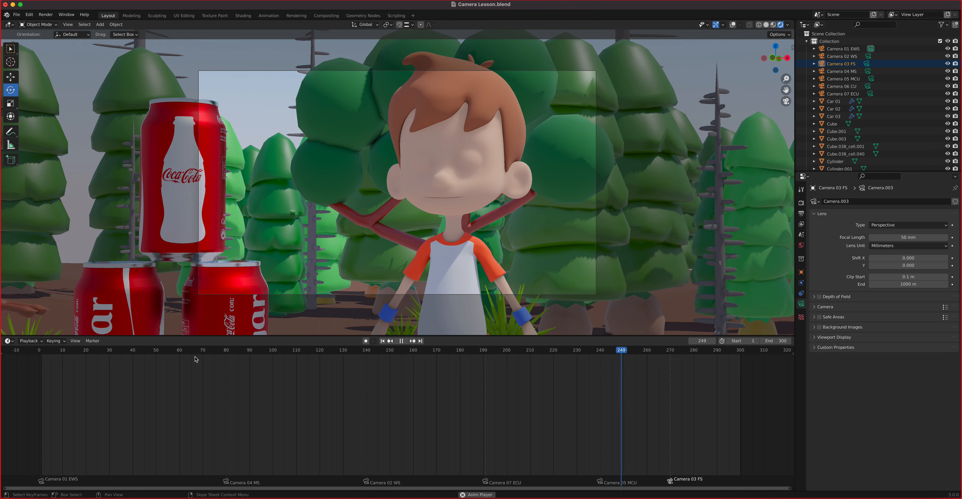
key("space")
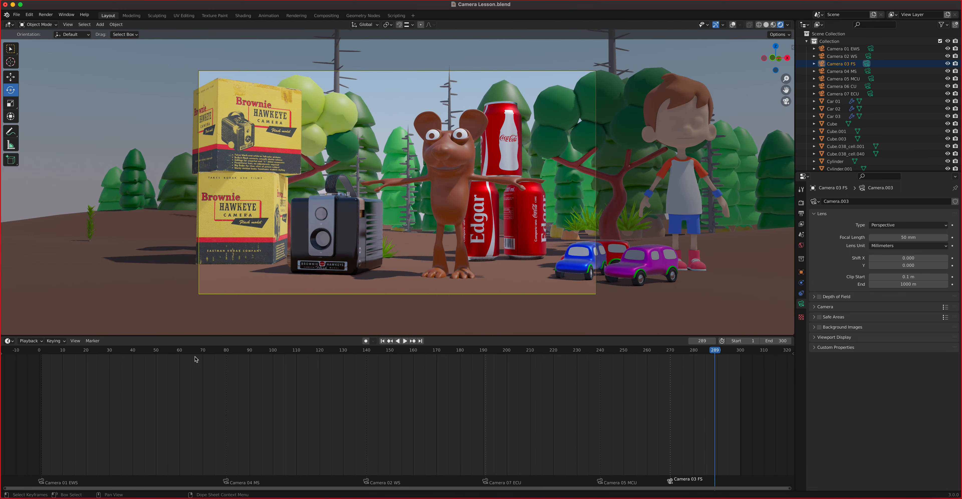
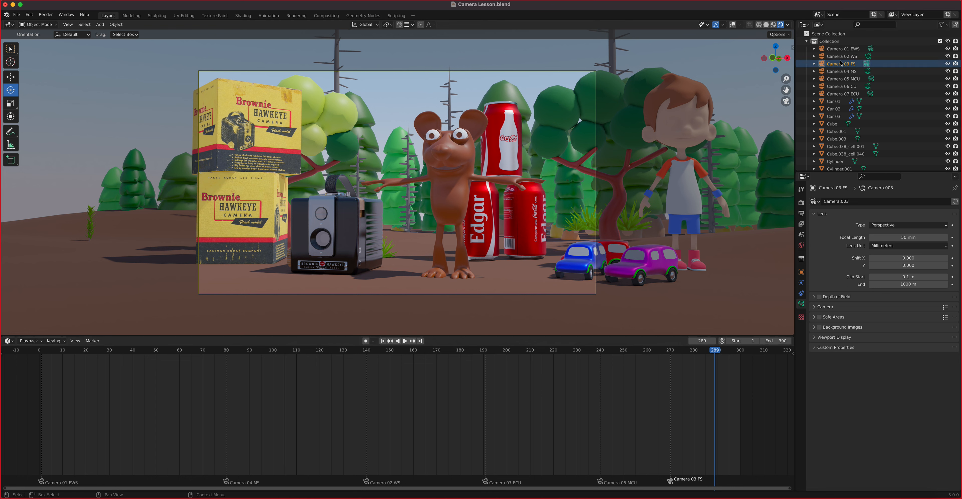
Step: Preview Cameras 04 MS, 05 MCU, 06 CU and 02 WS, settling on Camera 05 MCU's 85 mm close-up
left_click(848, 71)
left_click(867, 71)
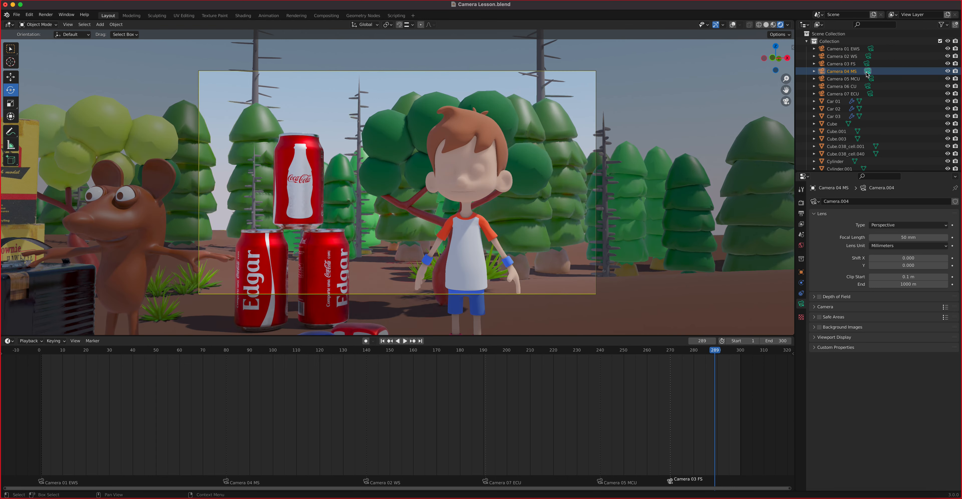
left_click(871, 78)
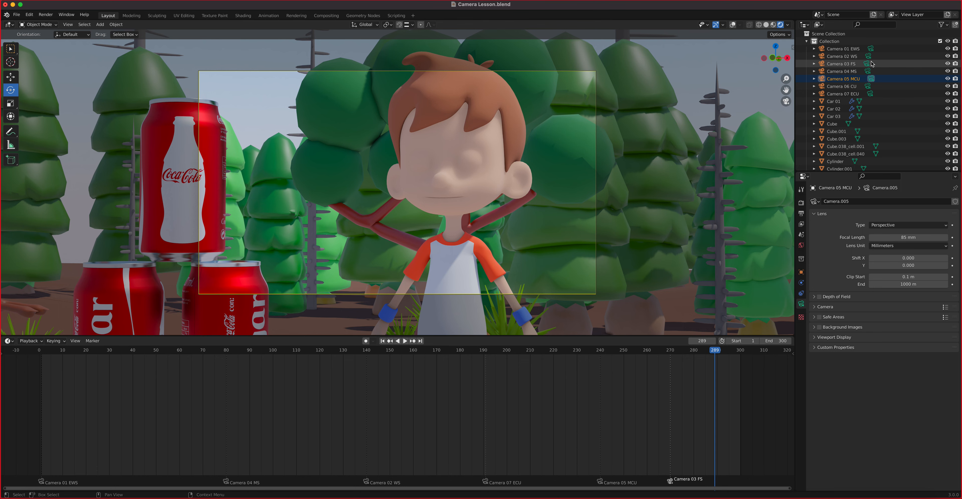
left_click(868, 86)
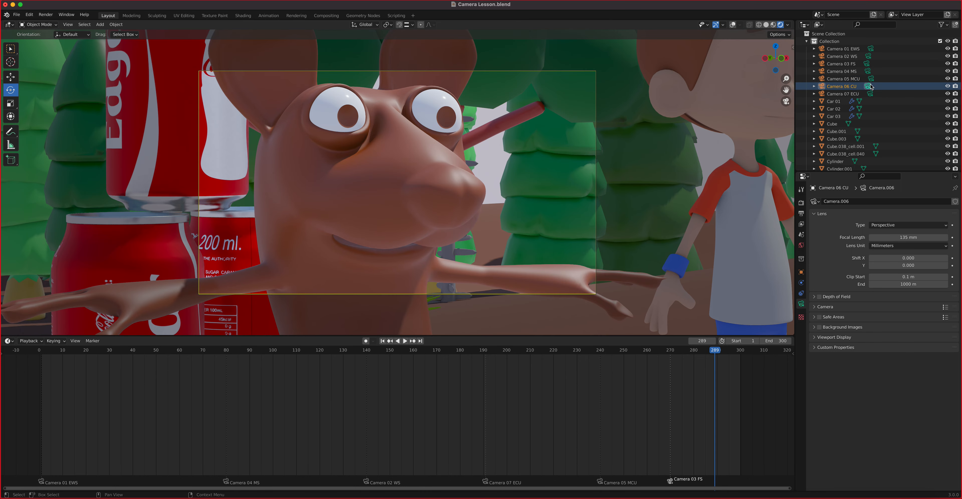
left_click(869, 56)
left_click(869, 79)
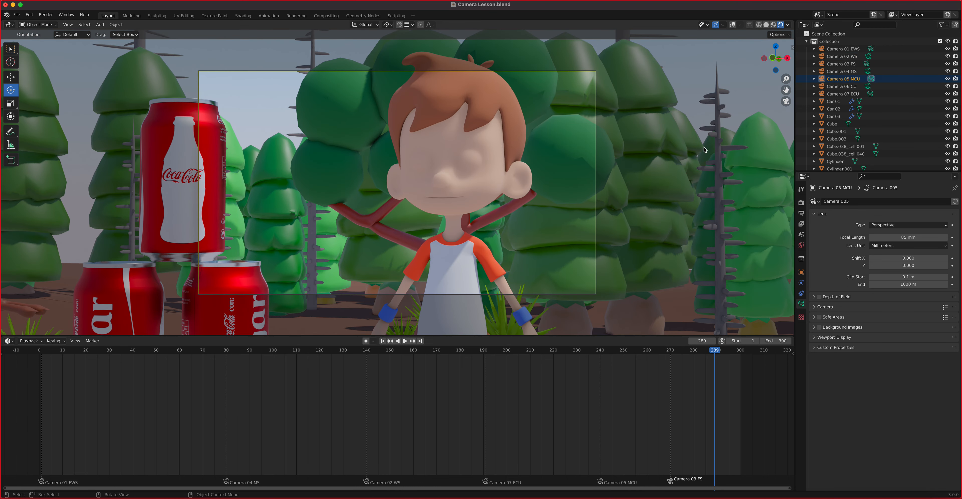
middle_click_drag(476, 251, 469, 252)
Step: Turn on Lock Camera to View for Camera 05 MCU and reframe it on the boy
key("KP_0")
key("n")
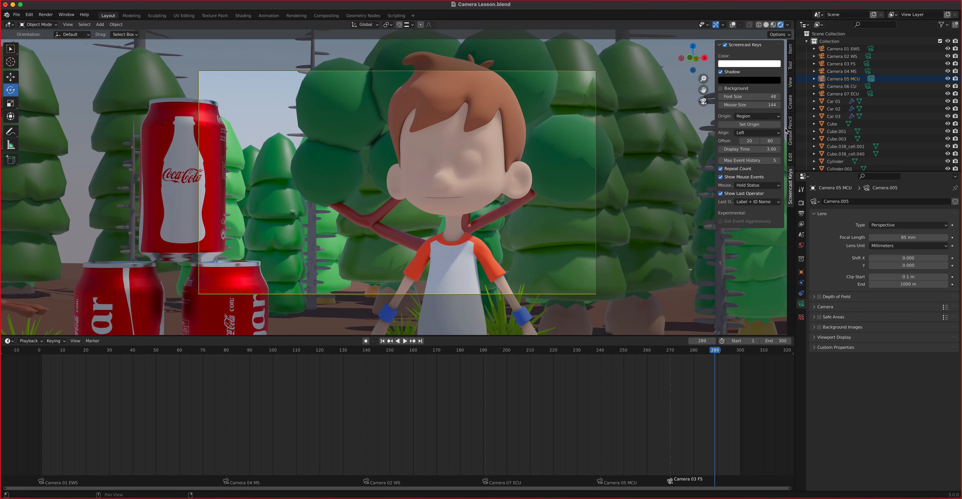
left_click(791, 83)
left_click(747, 138)
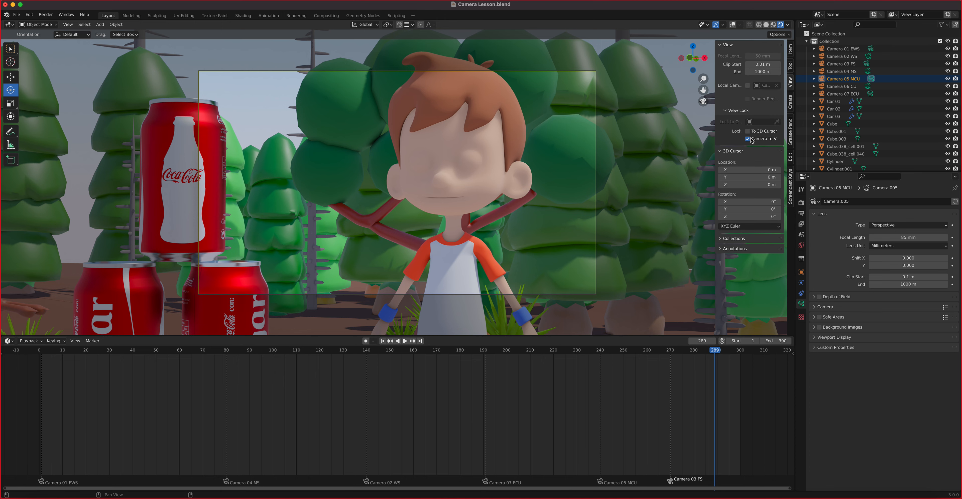
middle_click_drag(526, 220, 507, 232)
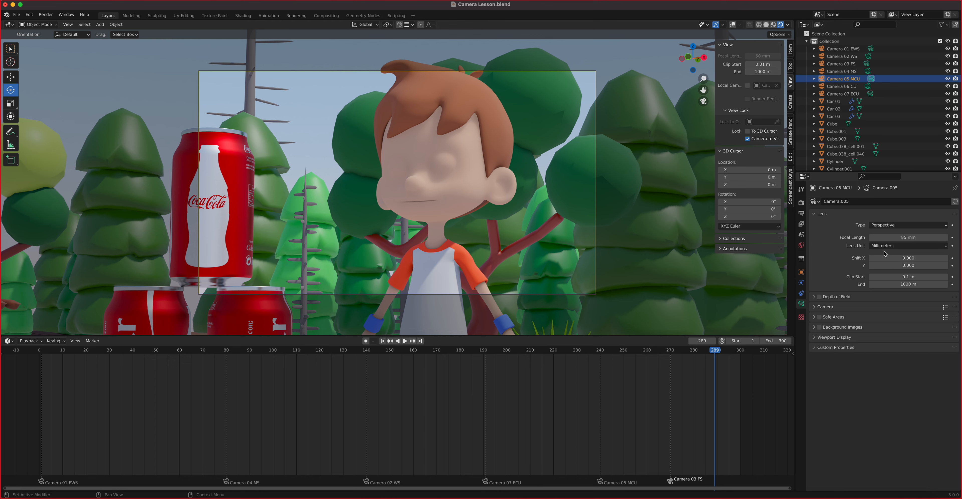
Step: Enable depth of field on Camera 05 MCU focused on the boy's Plane object, toggling it to compare
left_click(828, 298)
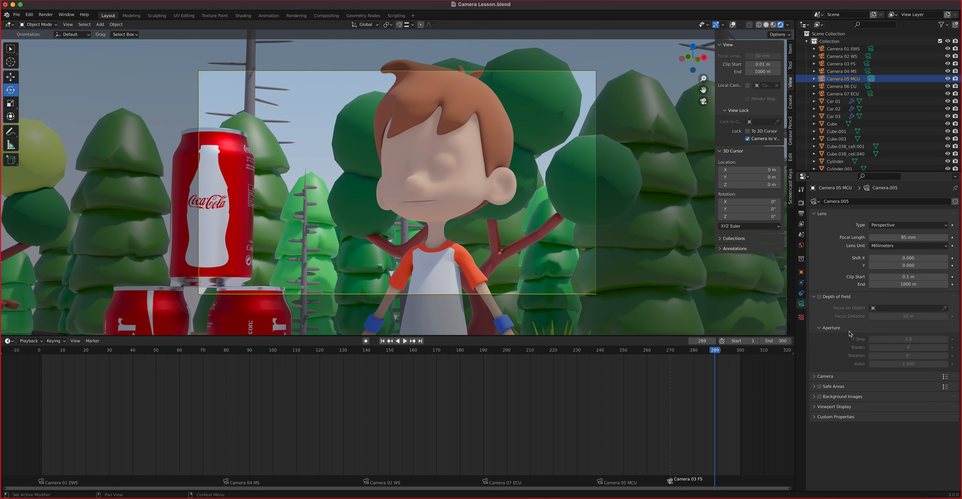
left_click(820, 298)
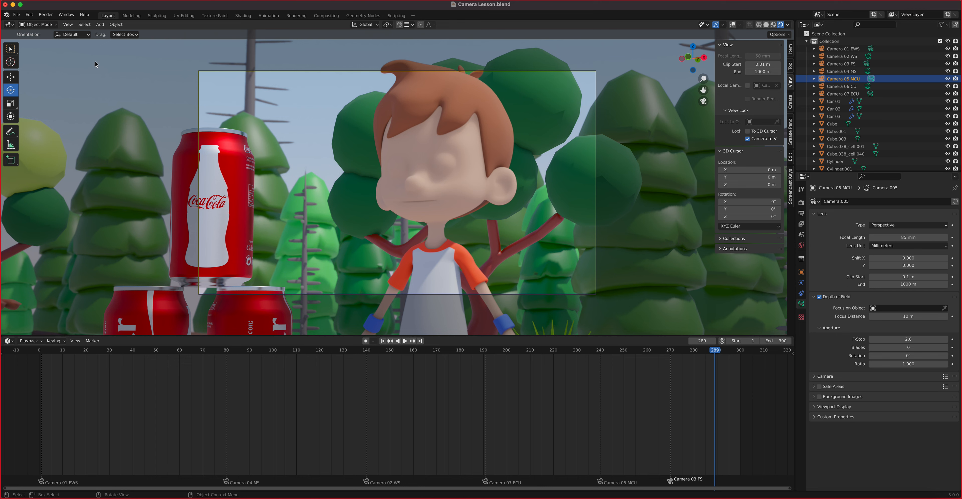
left_click(944, 308)
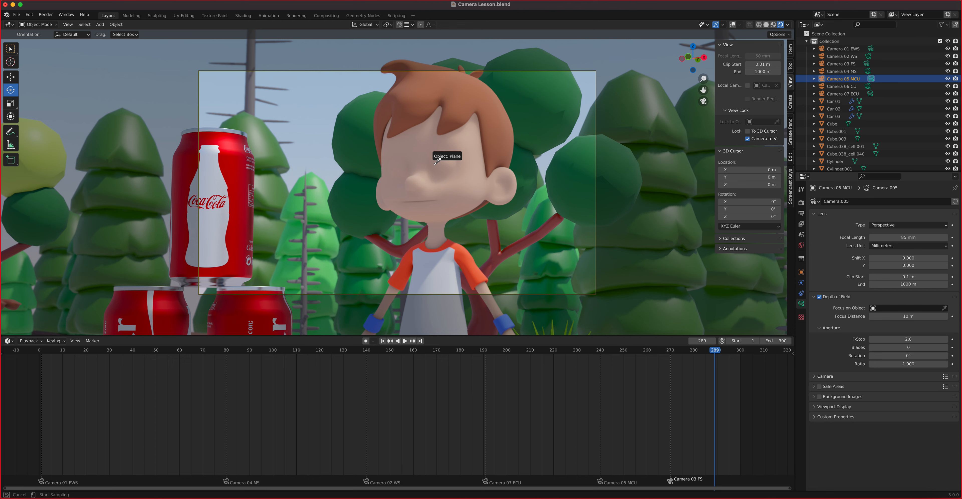
left_click(421, 156)
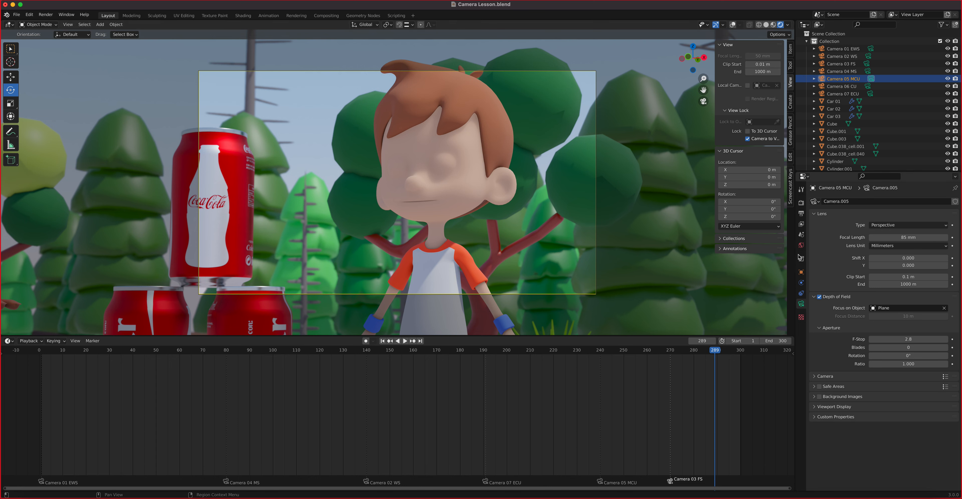
left_click(819, 297)
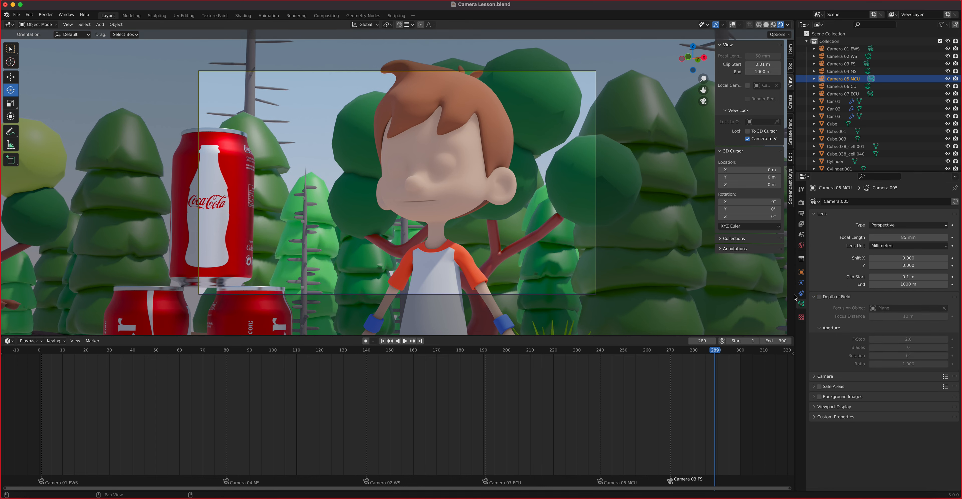
left_click(819, 297)
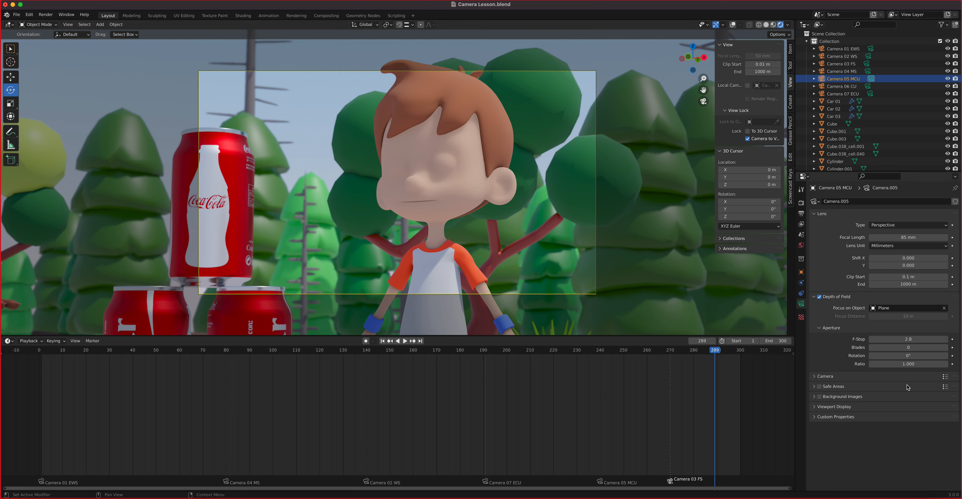
Step: Lower Camera 05 MCU's F-Stop to 1, then 0.5, and switch the view to Camera 03 FS
left_click(921, 341)
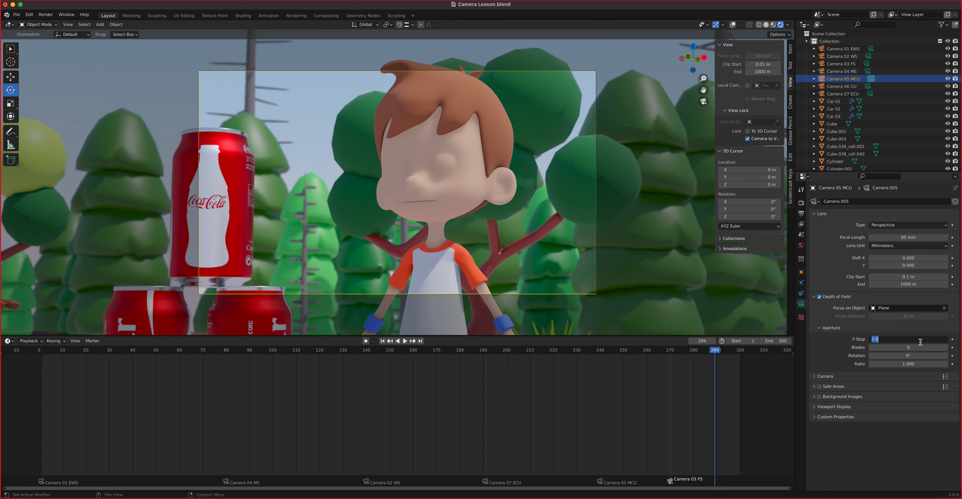
type("1")
key("Return")
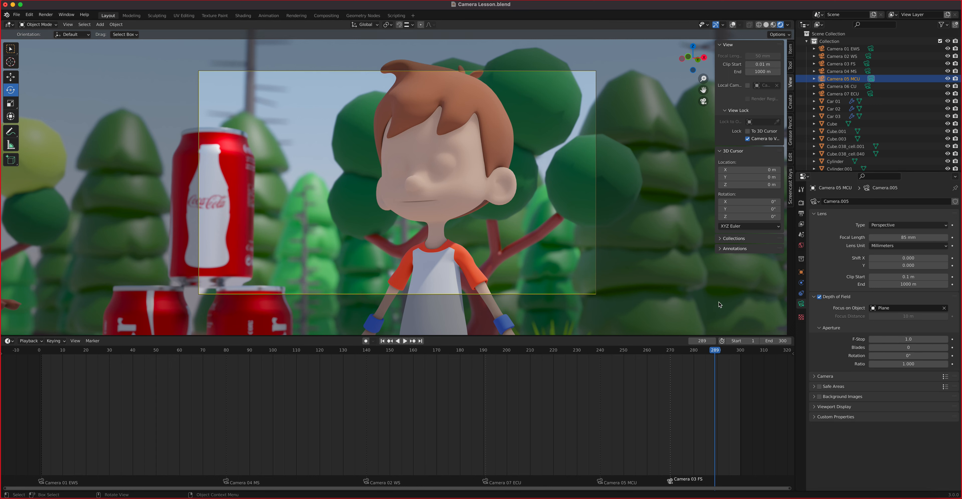
left_click(898, 340)
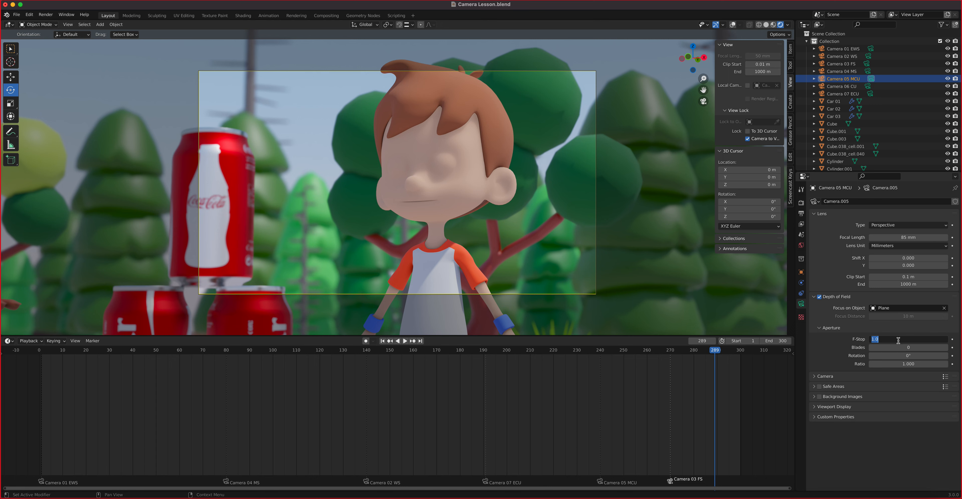
type("0.5")
key("Return")
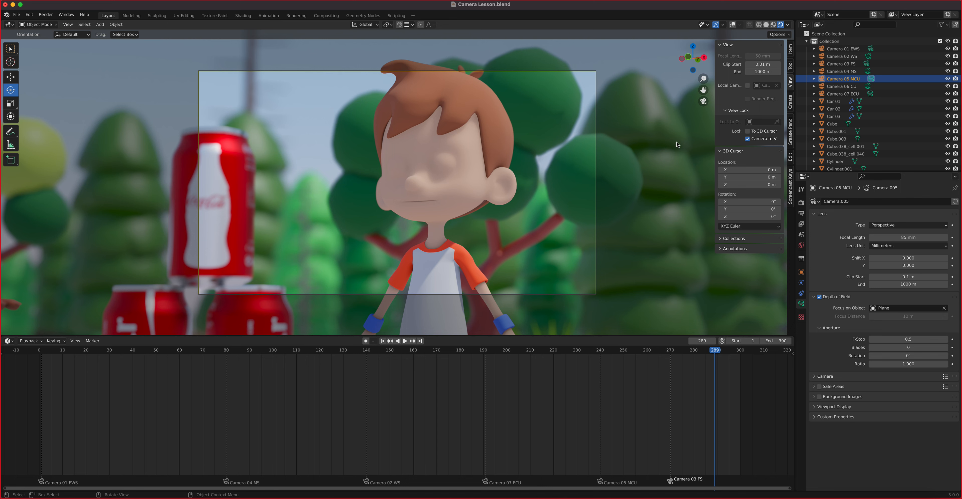
left_click(846, 64)
left_click(867, 64)
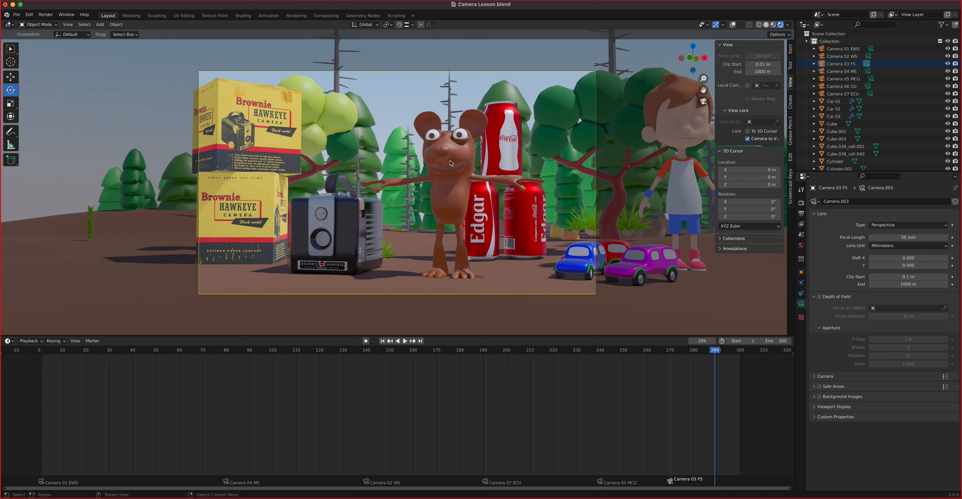
Step: Enable depth of field on Camera 03 FS focused on the mouse character
left_click(820, 297)
left_click(944, 307)
left_click(444, 153)
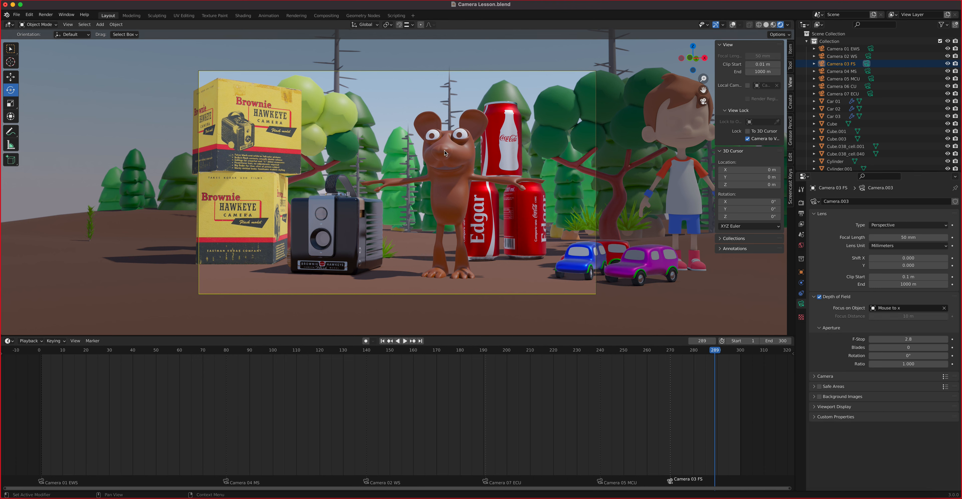
Step: Lower the F-Stop to 0.5, then 0.2, and toggle depth of field to compare
left_click(901, 341)
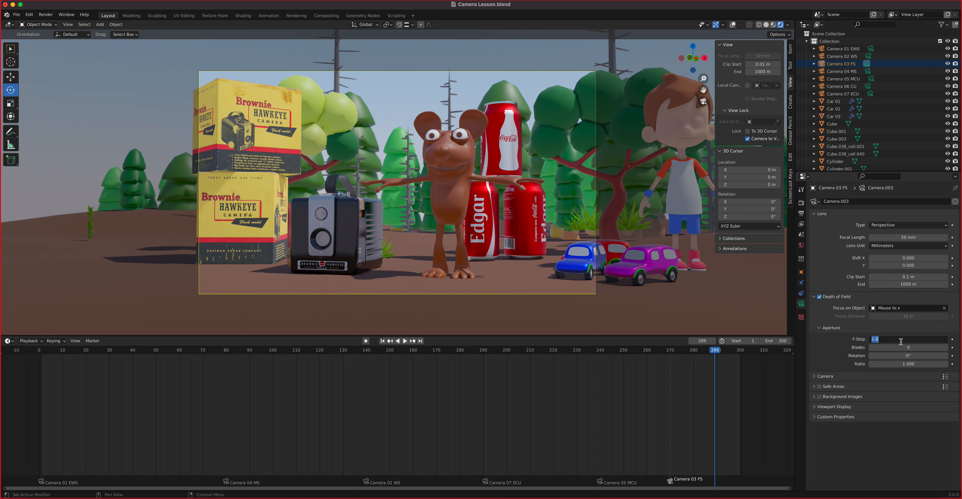
type("0.5")
key("Return")
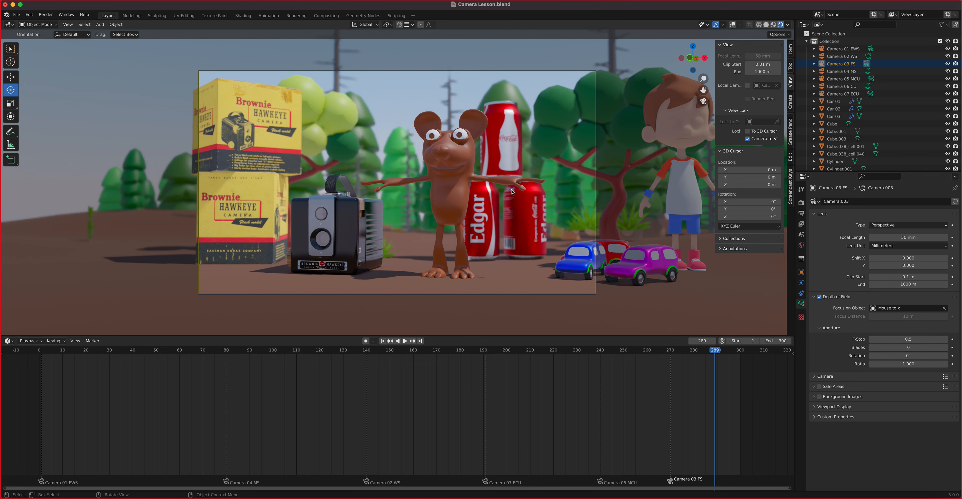
left_click(922, 340)
type("0.2")
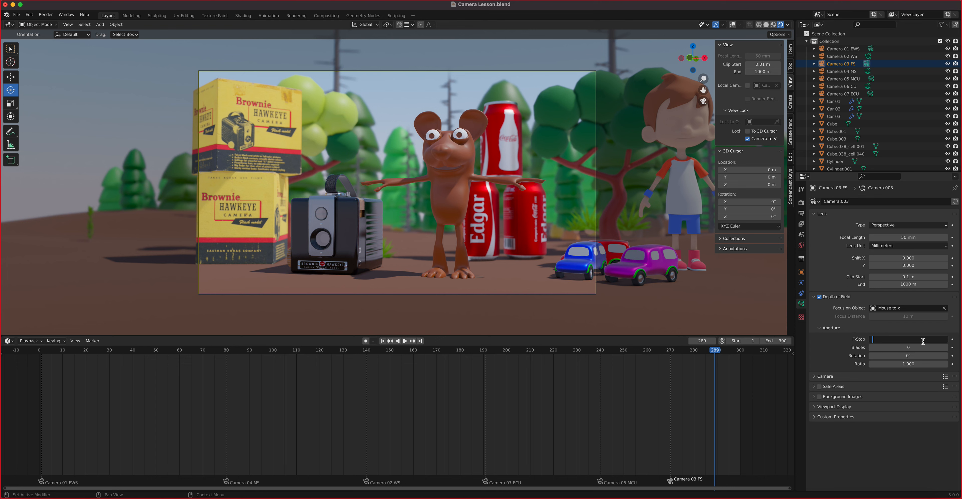
key("Return")
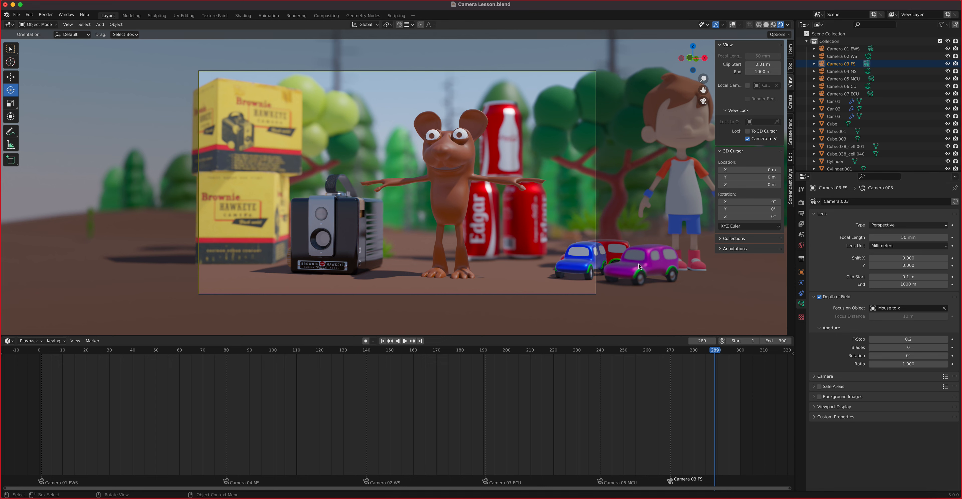
left_click(819, 298)
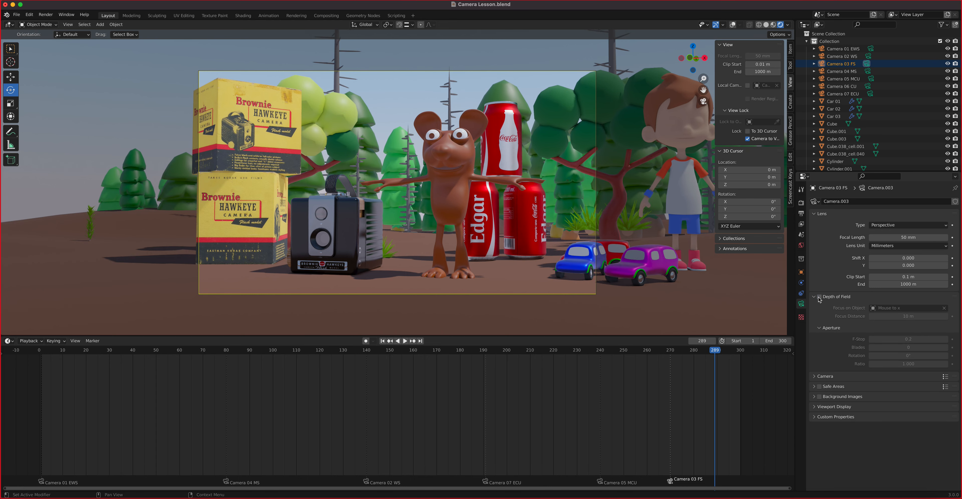
left_click(819, 297)
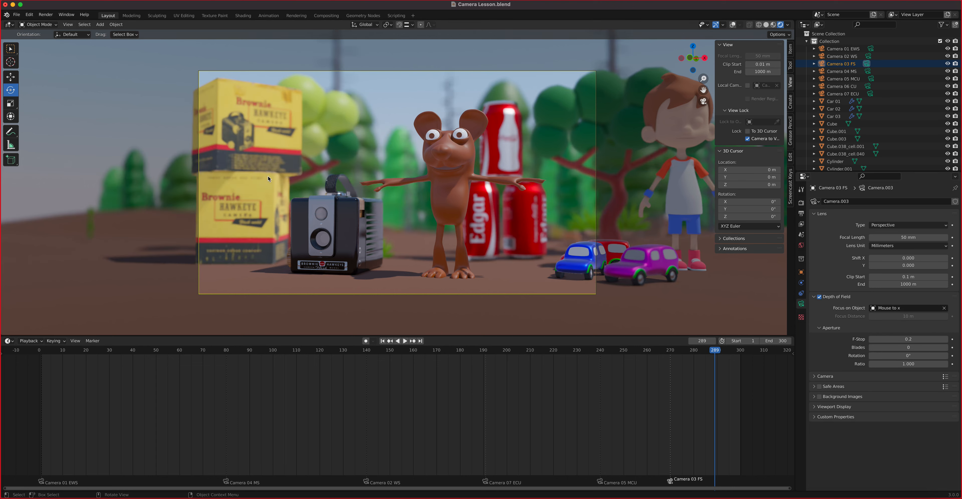